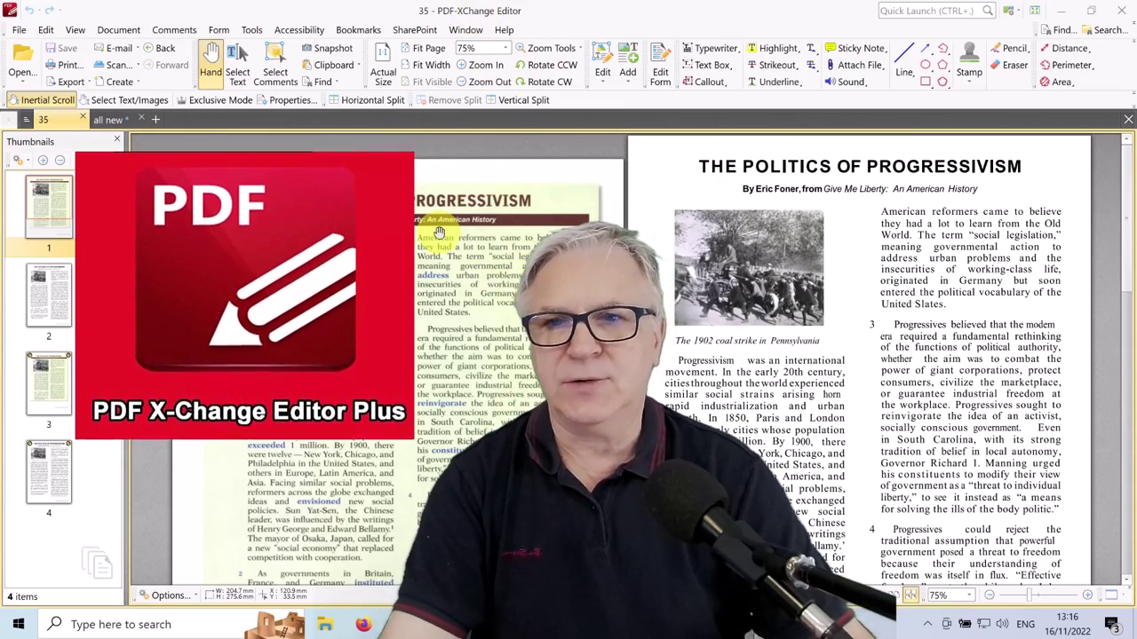
Compare the scanned and converted pages of the Politics of Progressivism article at high magnification.
scroll(480, 267, up, 5)
scroll(461, 251, up, 2)
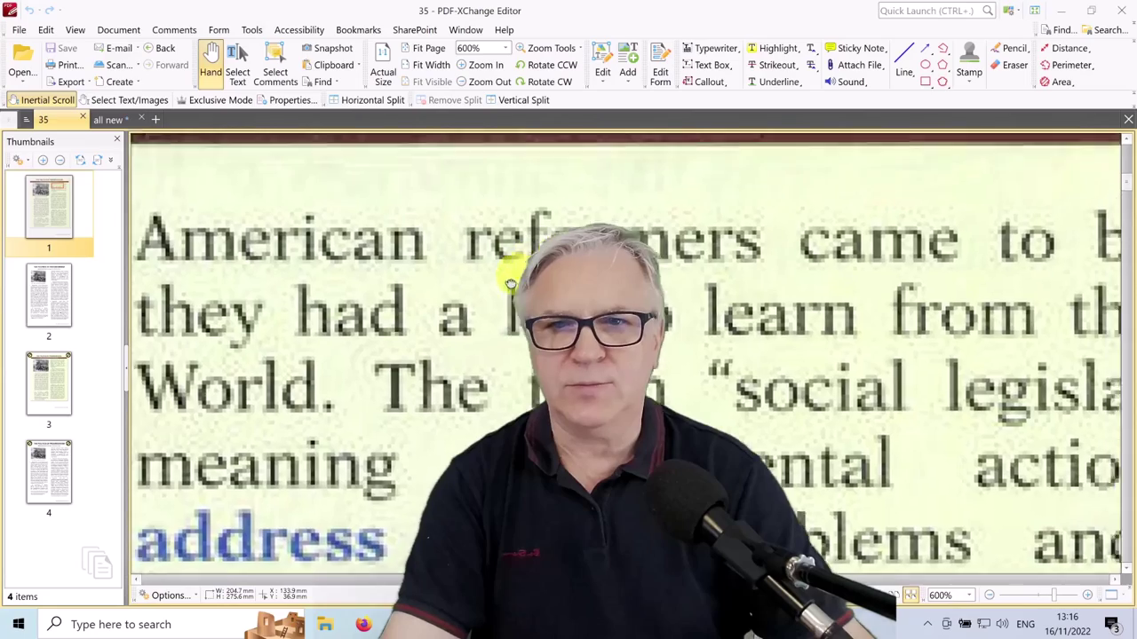
key(ctrl+0)
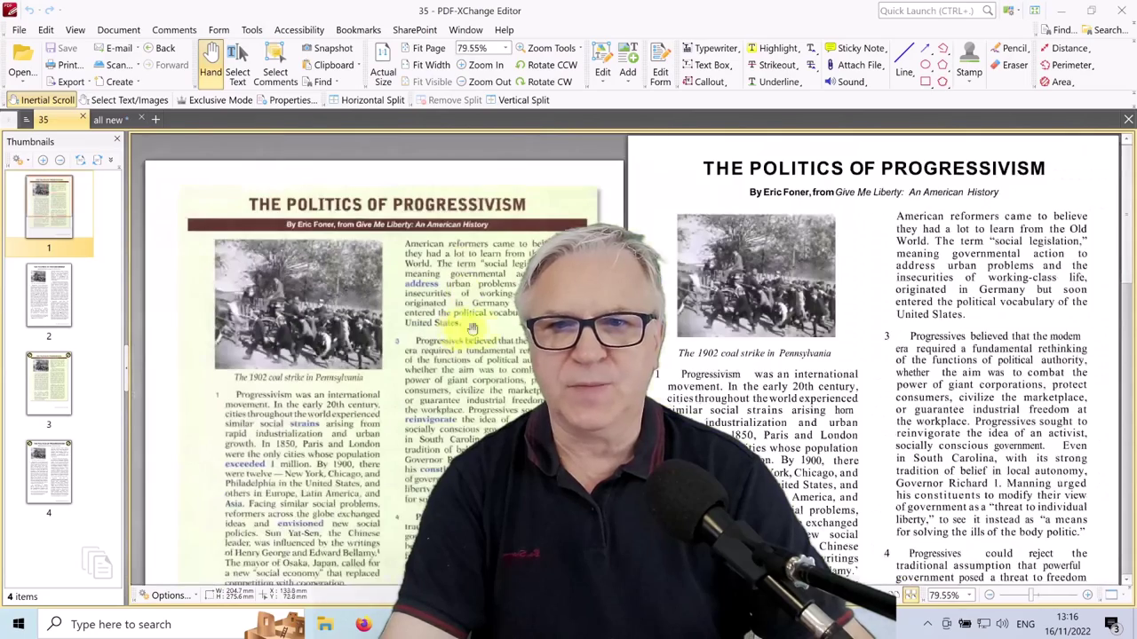
scroll(787, 411, up, 10)
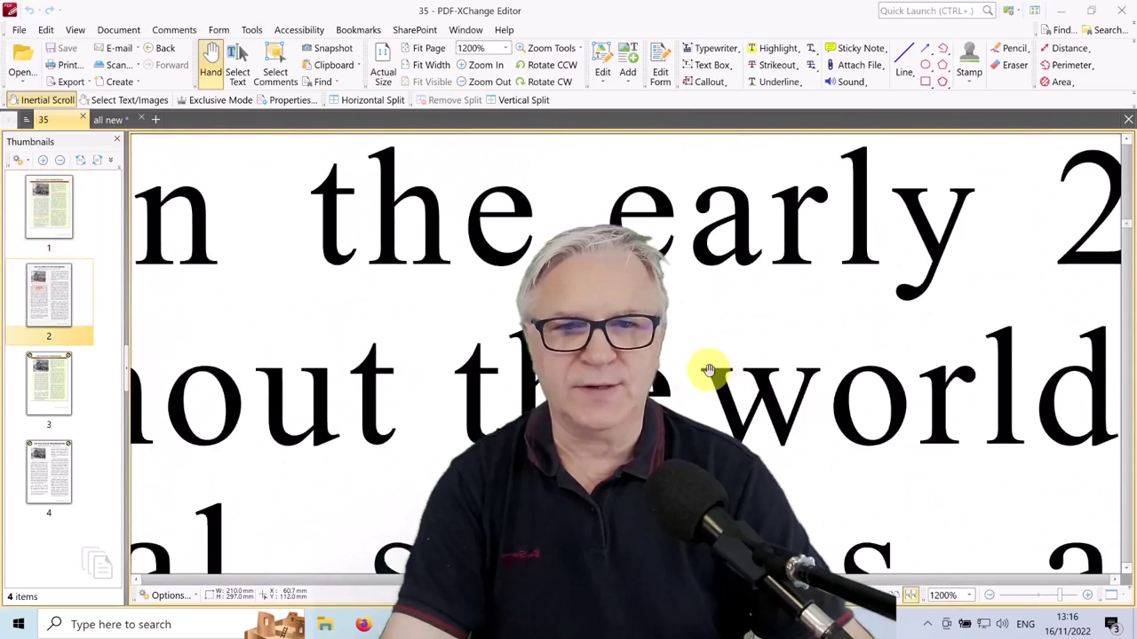
scroll(709, 370, down, 3)
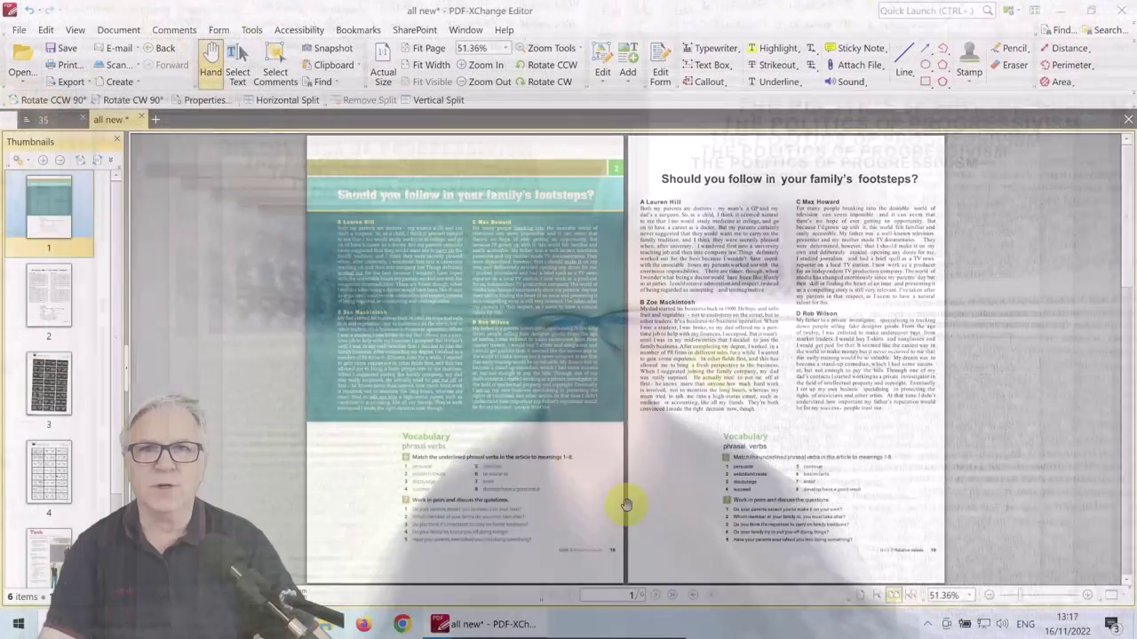
scroll(609, 305, up, 3)
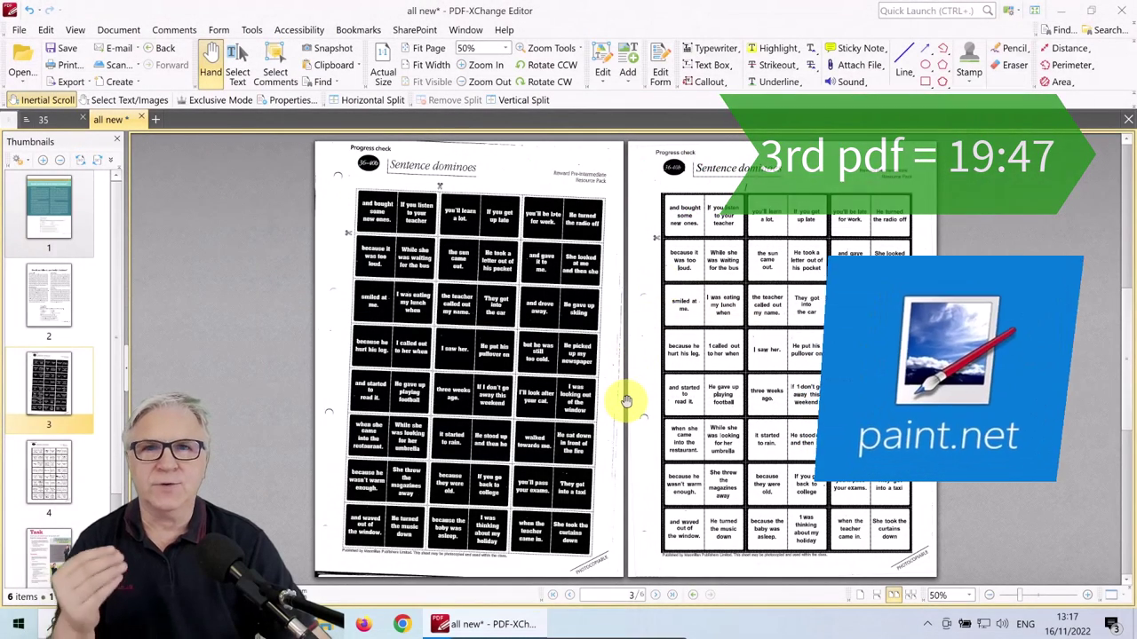
Examine the image editing options offered for the converted Sentence dominoes page image, and return to the Hand tool.
click(601, 55)
click(647, 184)
right_click(648, 184)
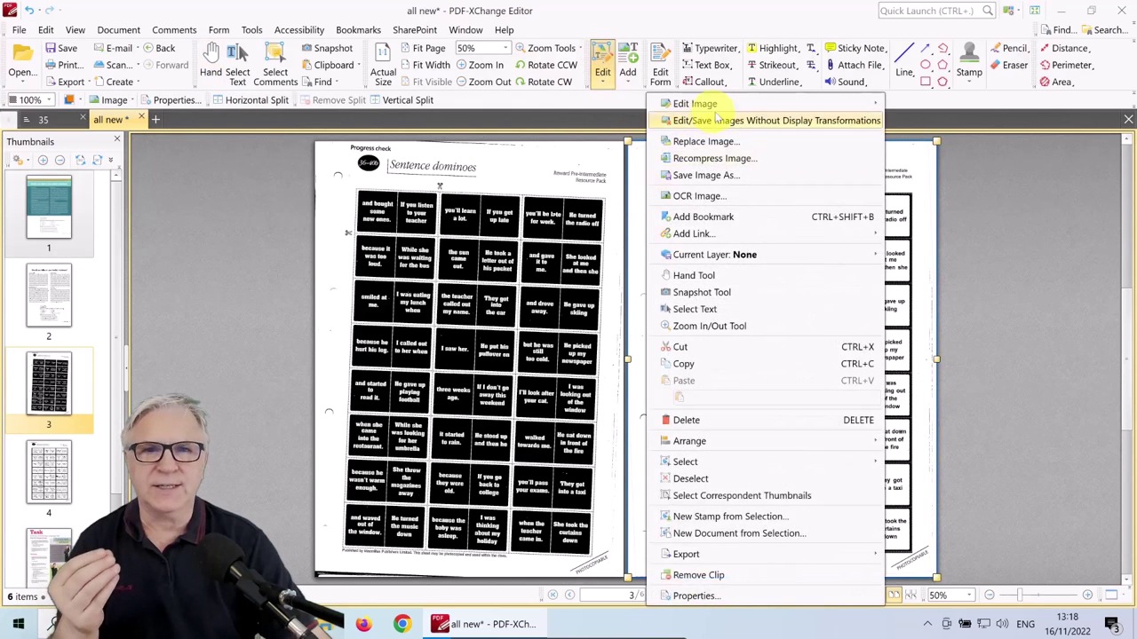
mouse_move(735, 108)
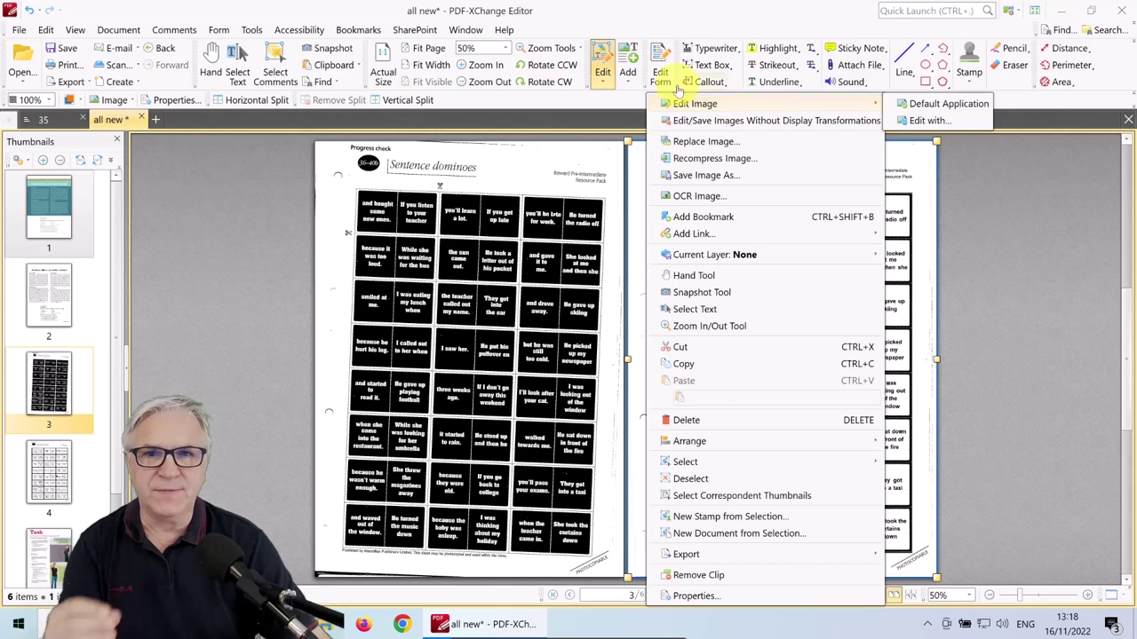
click(213, 61)
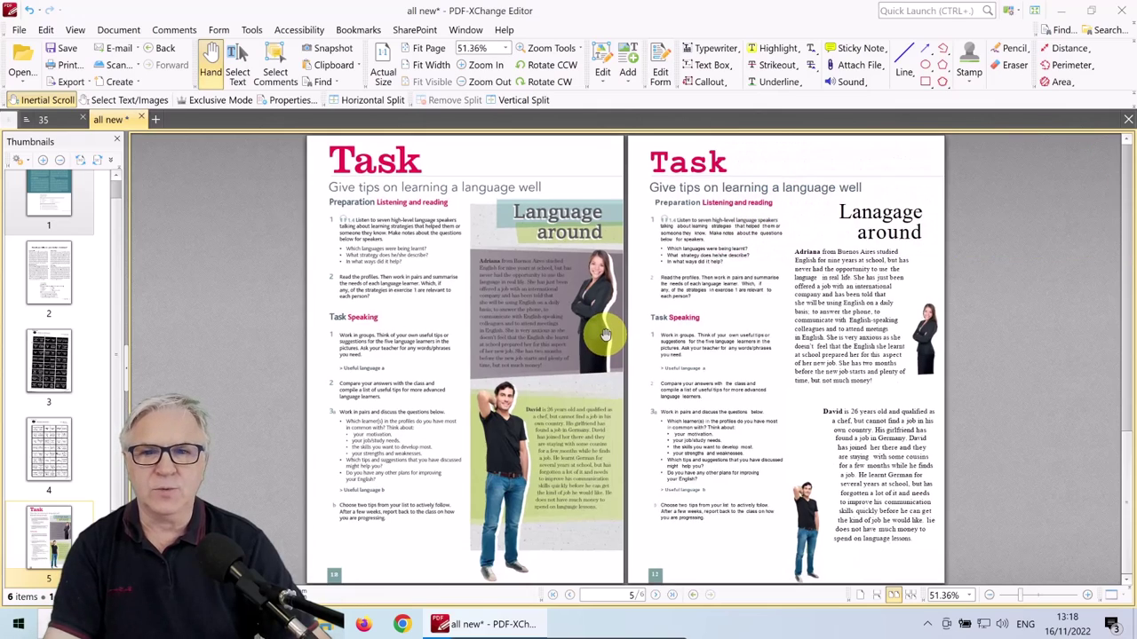
Compare the original and converted versions of the Task page up close.
scroll(601, 330, up, 3)
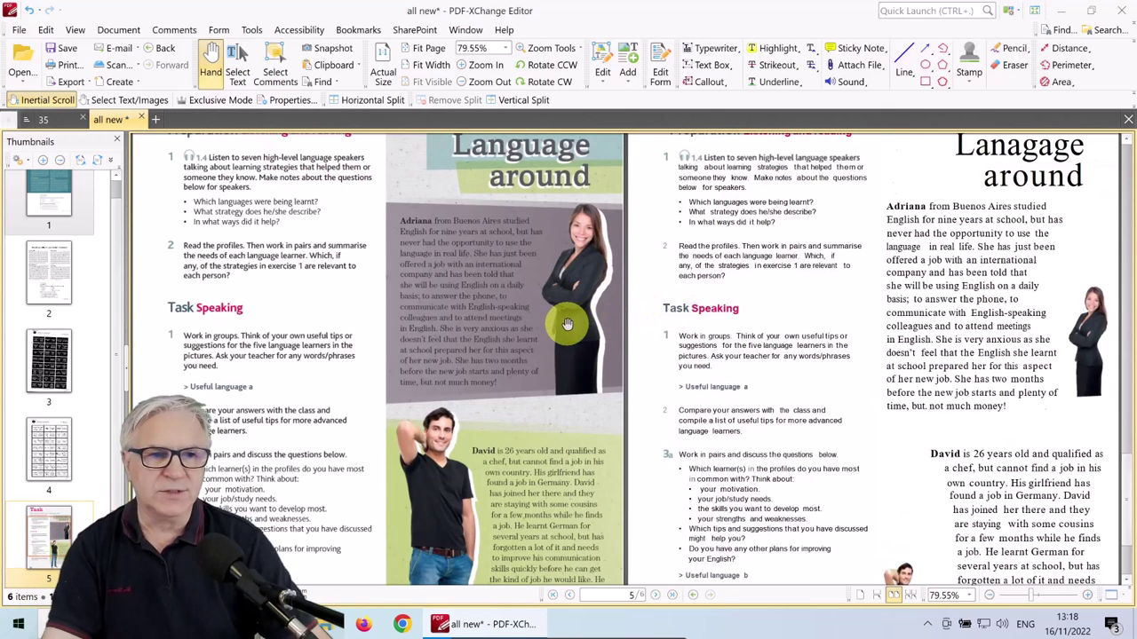
scroll(567, 324, down, 2)
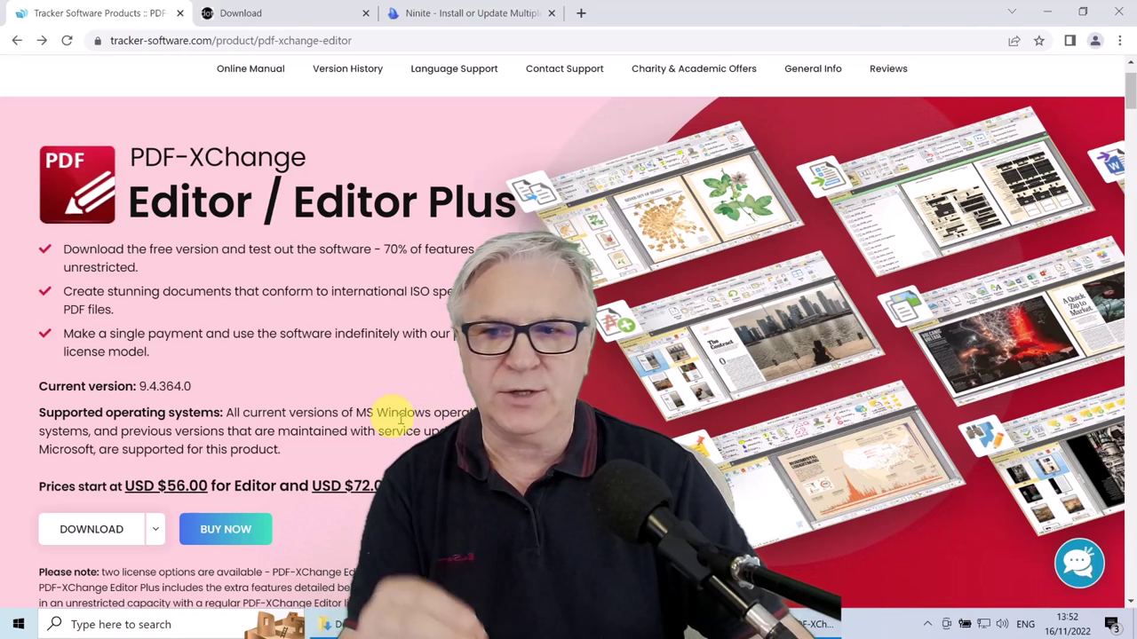
Download the 64 bit MSI installer of PDF-XChange Editor from the Tracker Software product page.
click(155, 531)
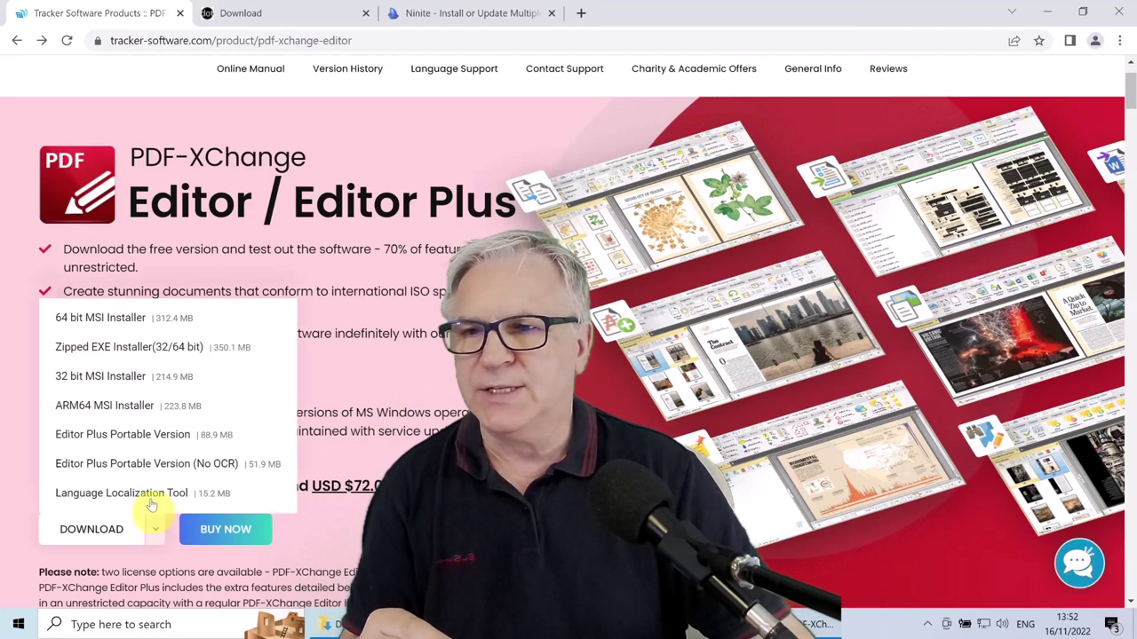
click(106, 319)
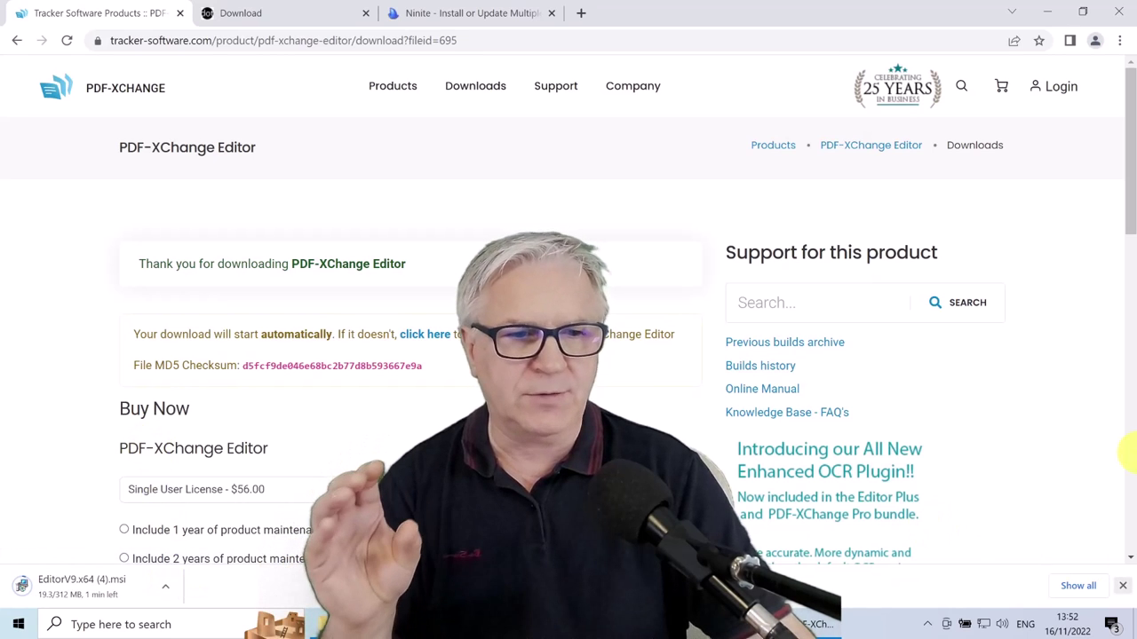
click(1122, 585)
Download paint.net 4.3.12 from the dotPDN download page.
click(304, 14)
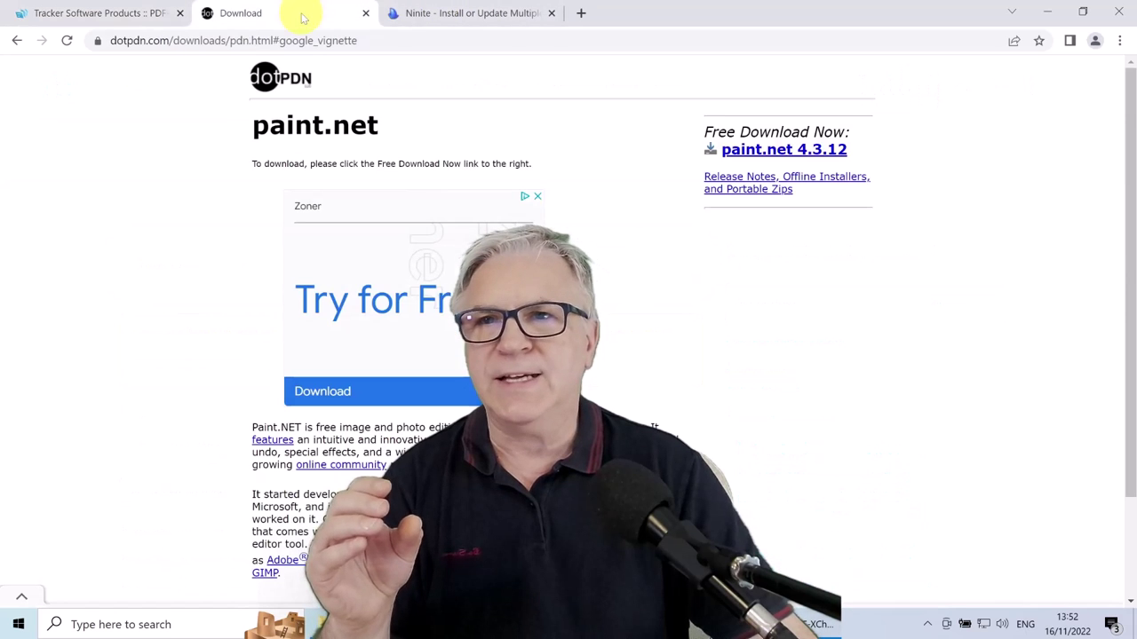
click(771, 153)
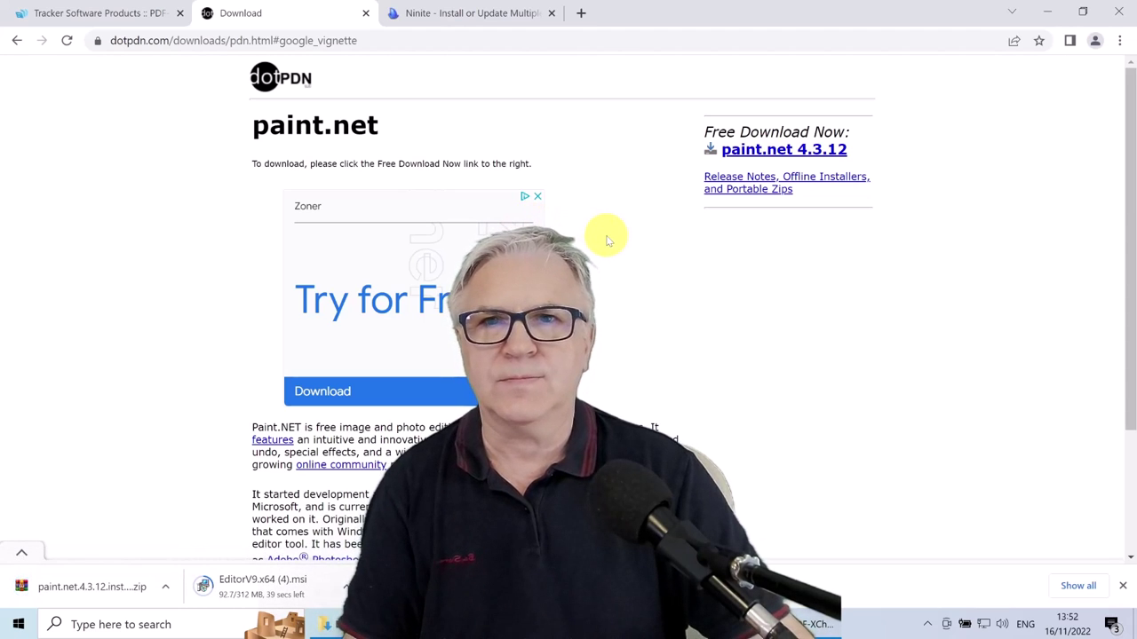
Switch to the Ninite site and go to its list of installable apps.
click(484, 14)
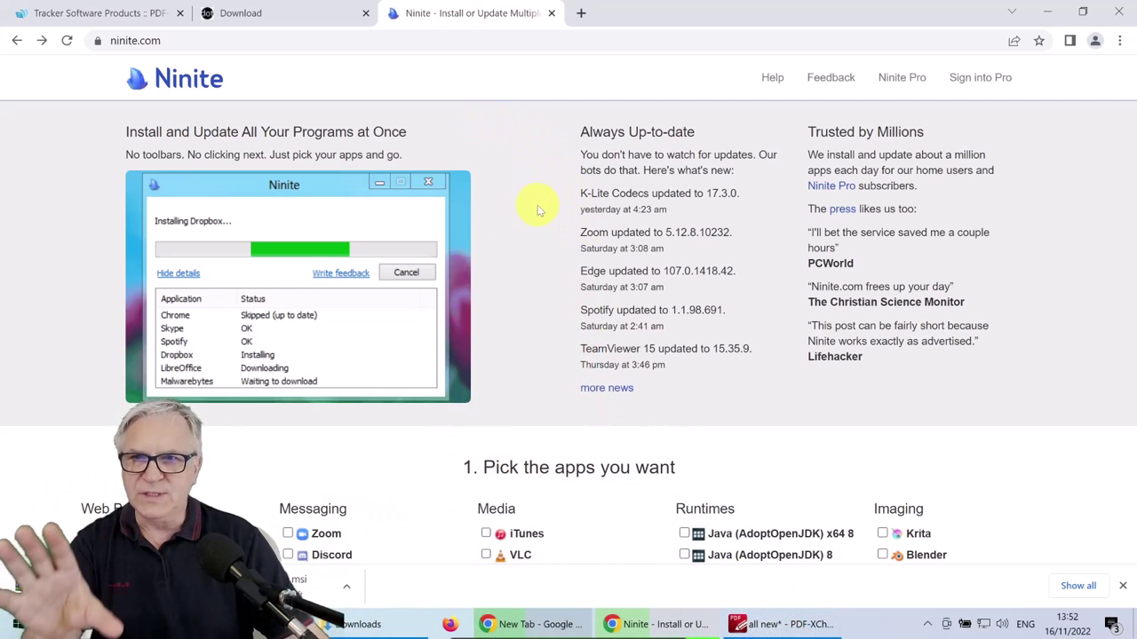
scroll(536, 209, down, 4)
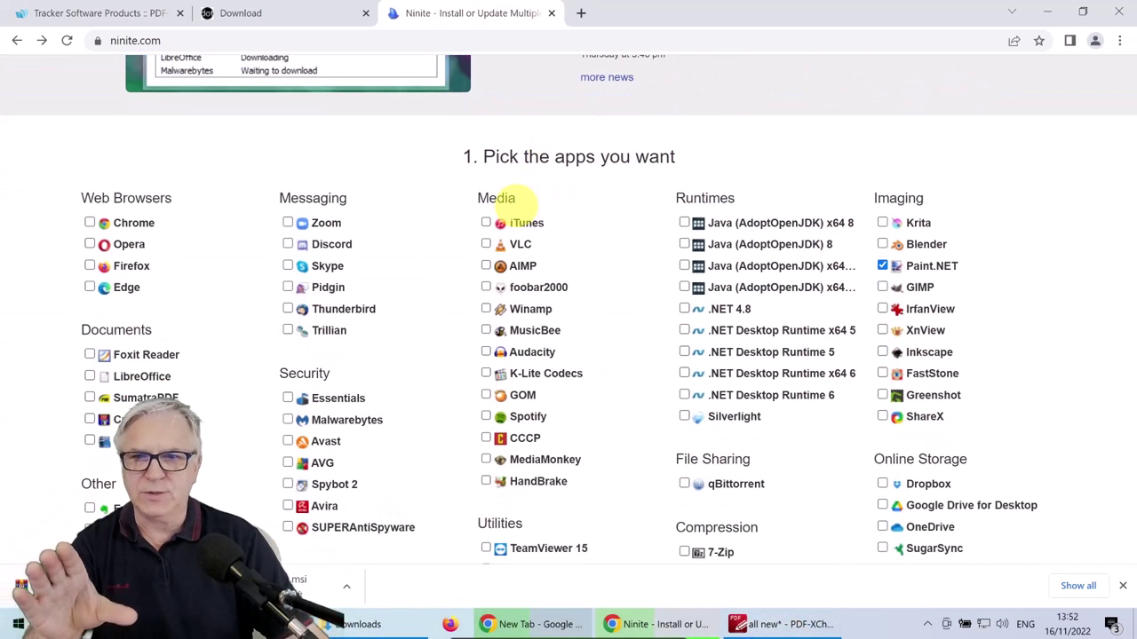
click(486, 245)
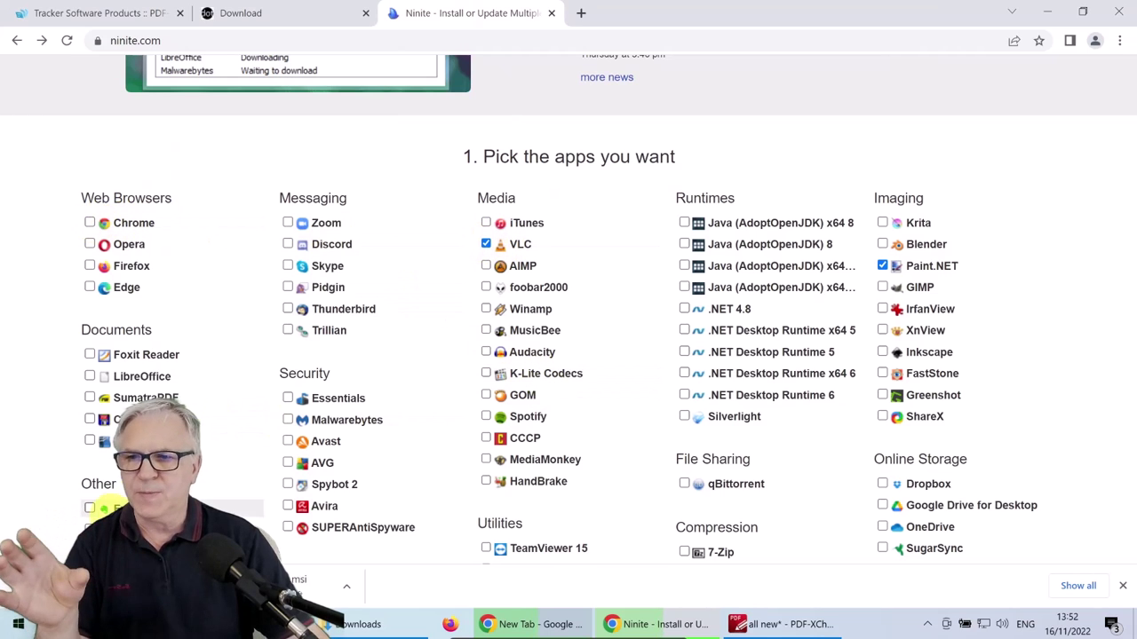
click(91, 355)
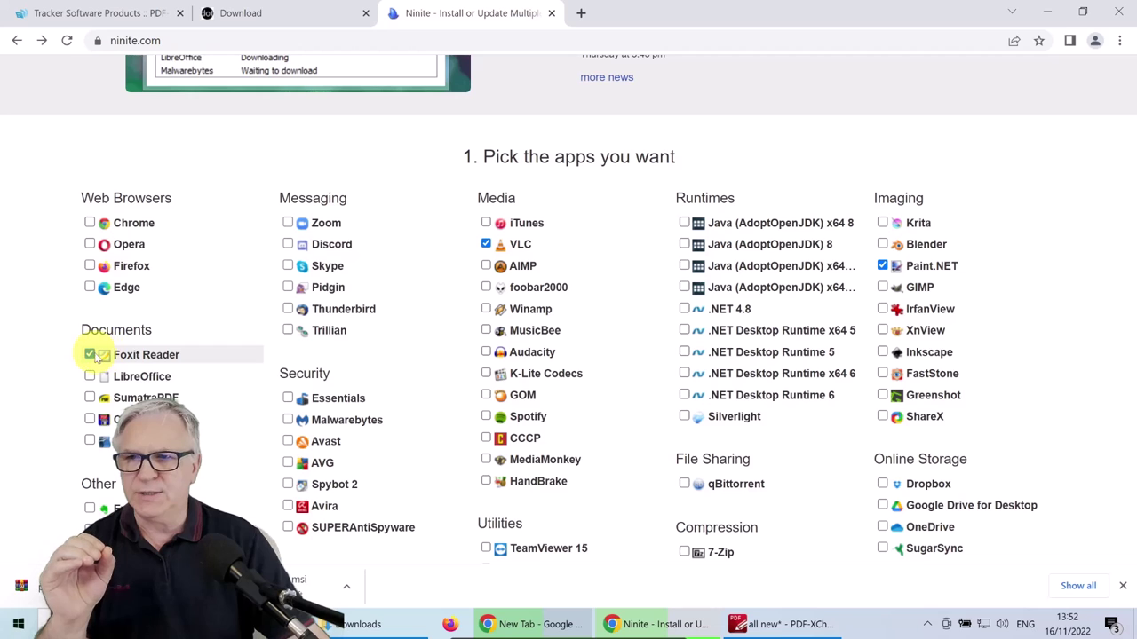
click(89, 355)
click(486, 244)
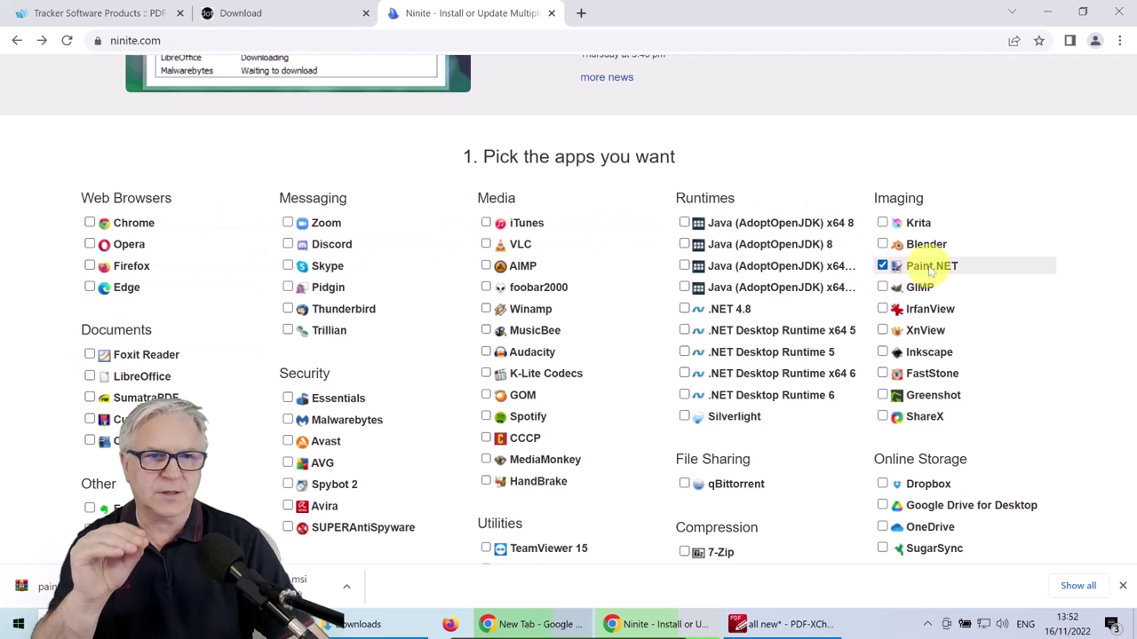
Download the custom Ninite installer with only Paint.NET selected.
scroll(495, 261, down, 3)
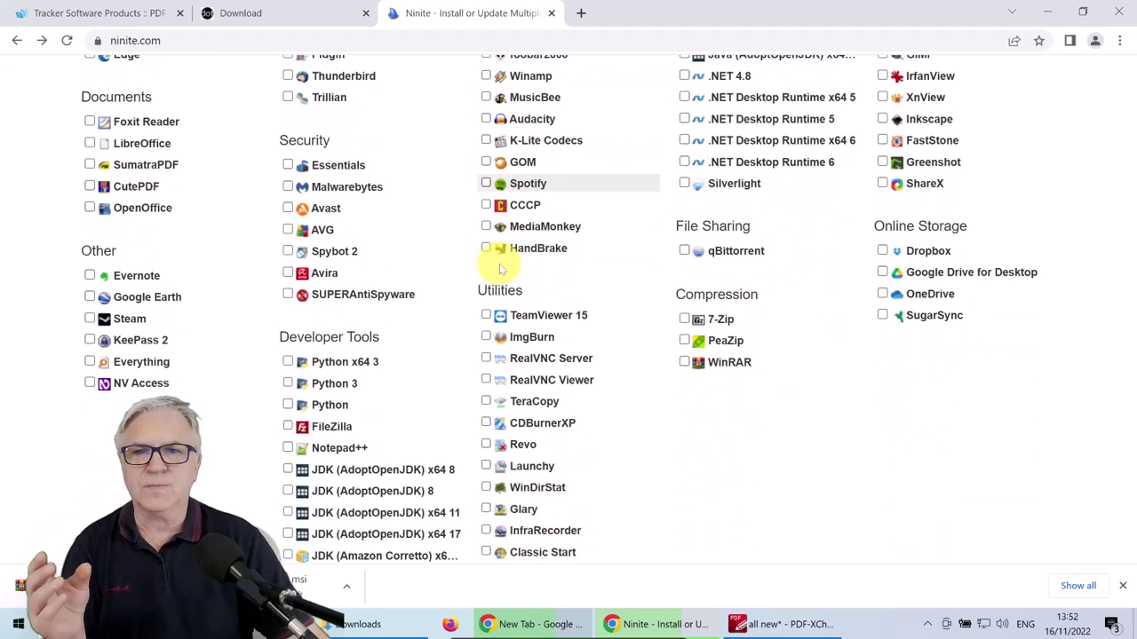
scroll(507, 269, down, 2)
scroll(513, 267, down, 4)
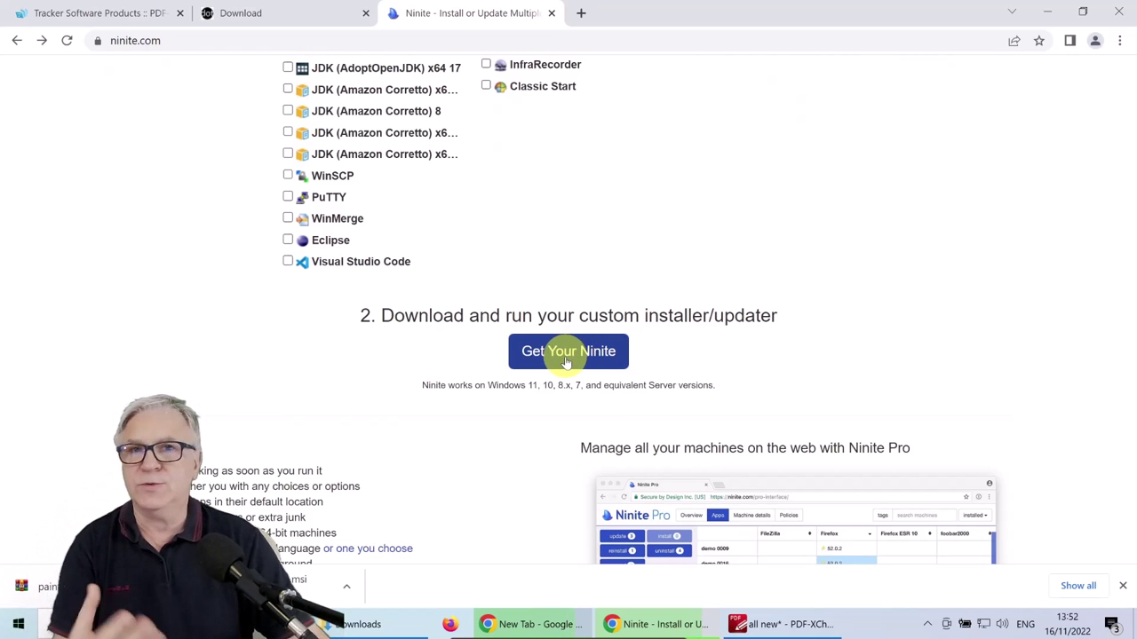
click(567, 355)
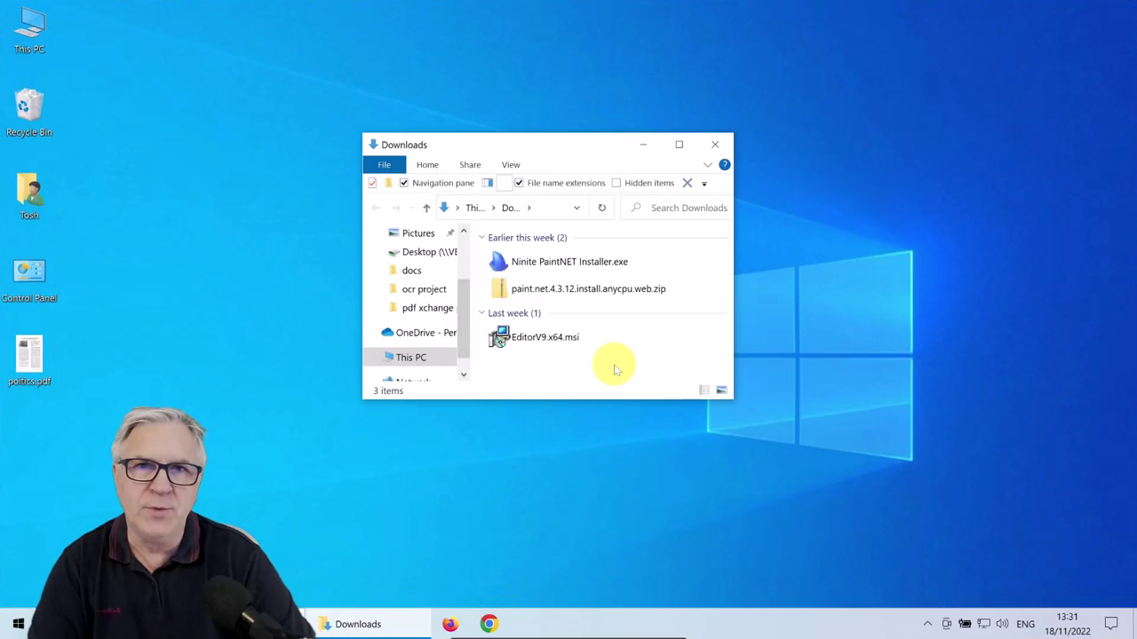
Start the PDF-XChange Editor setup from EditorV9.x64.msi in Downloads and accept the license agreement.
click(543, 341)
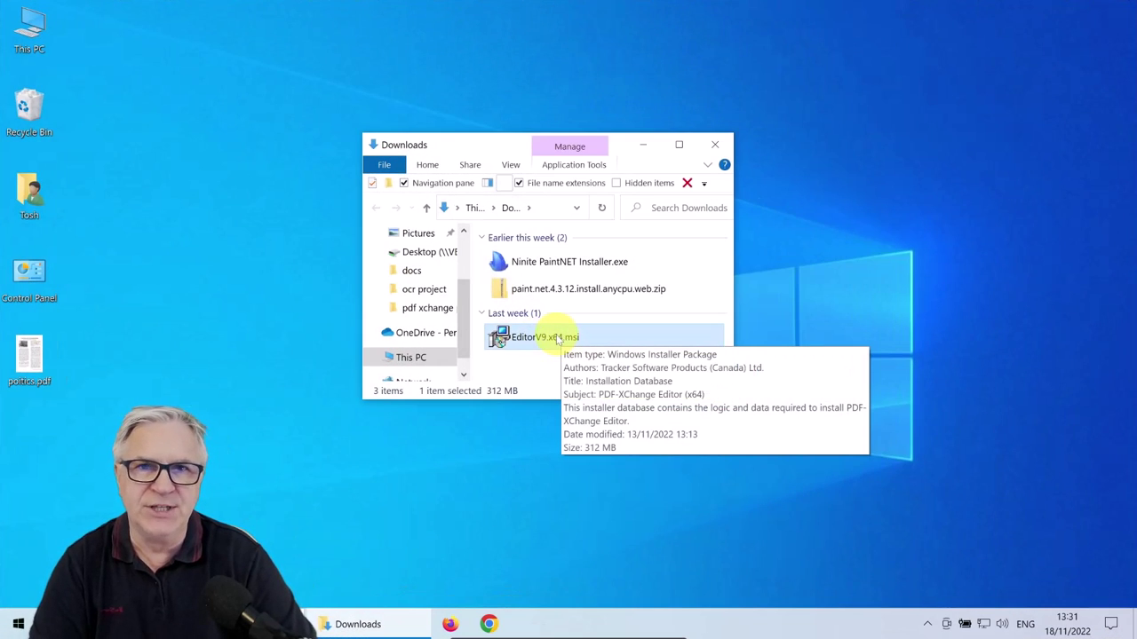
double_click(545, 338)
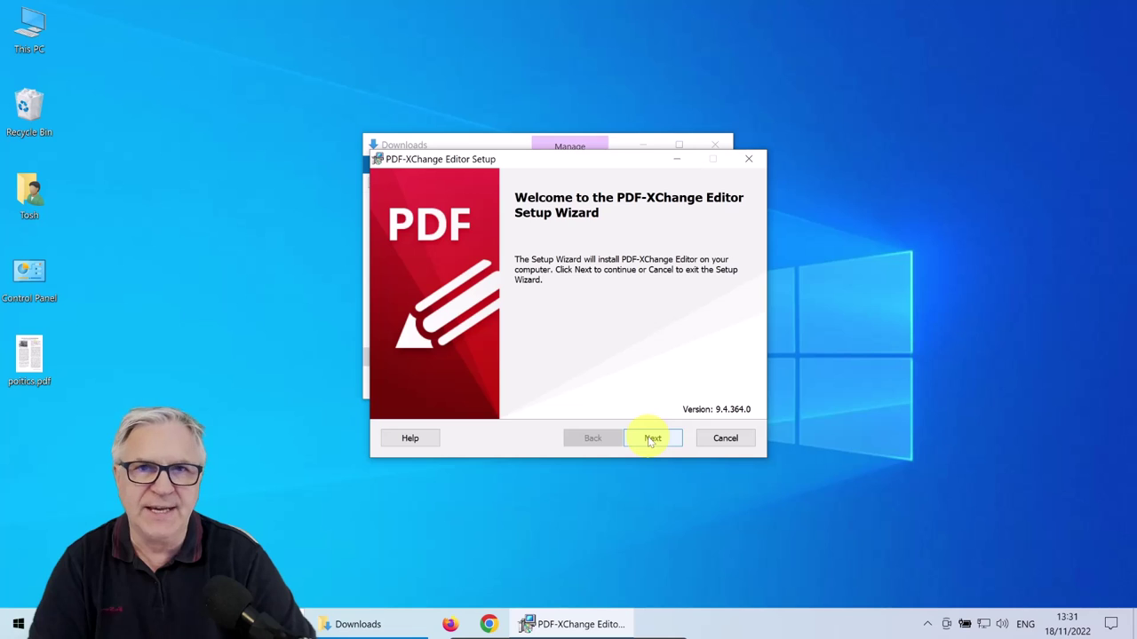
click(652, 439)
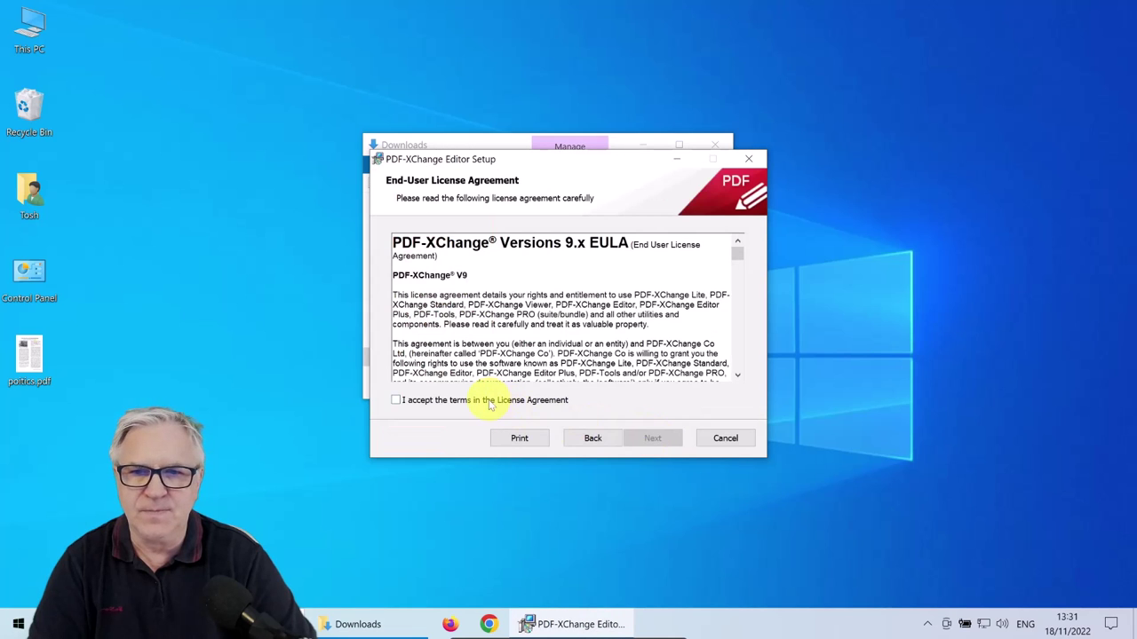
click(489, 402)
click(652, 437)
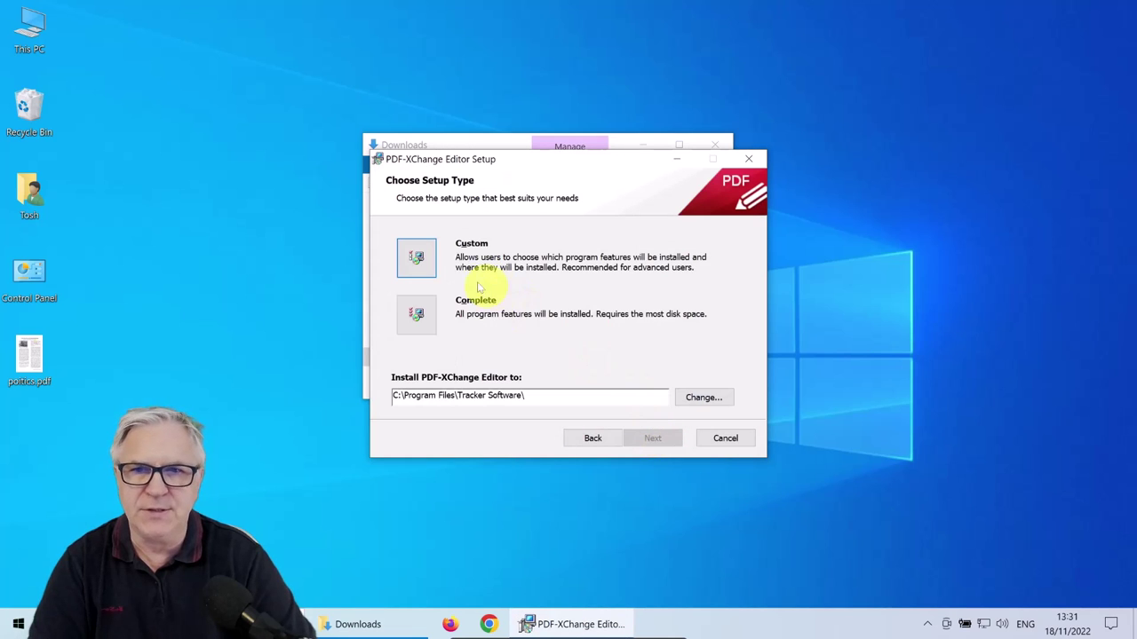
Install the Free Version of PDF-XChange Editor with the Complete setup type, and finish the wizard without launching the editor.
click(419, 313)
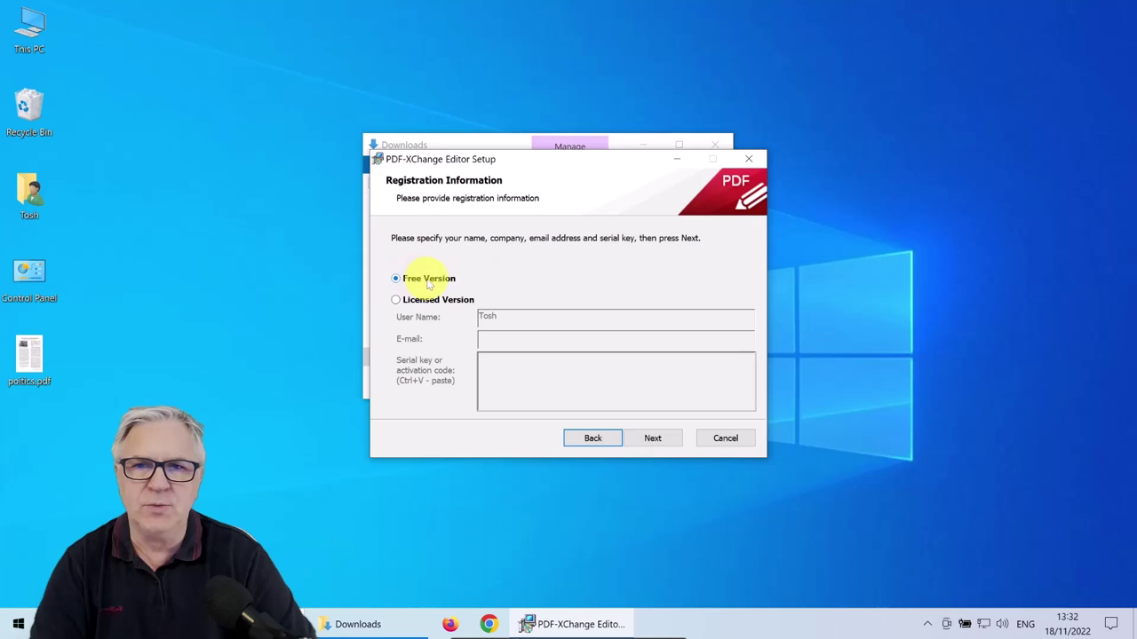
click(653, 439)
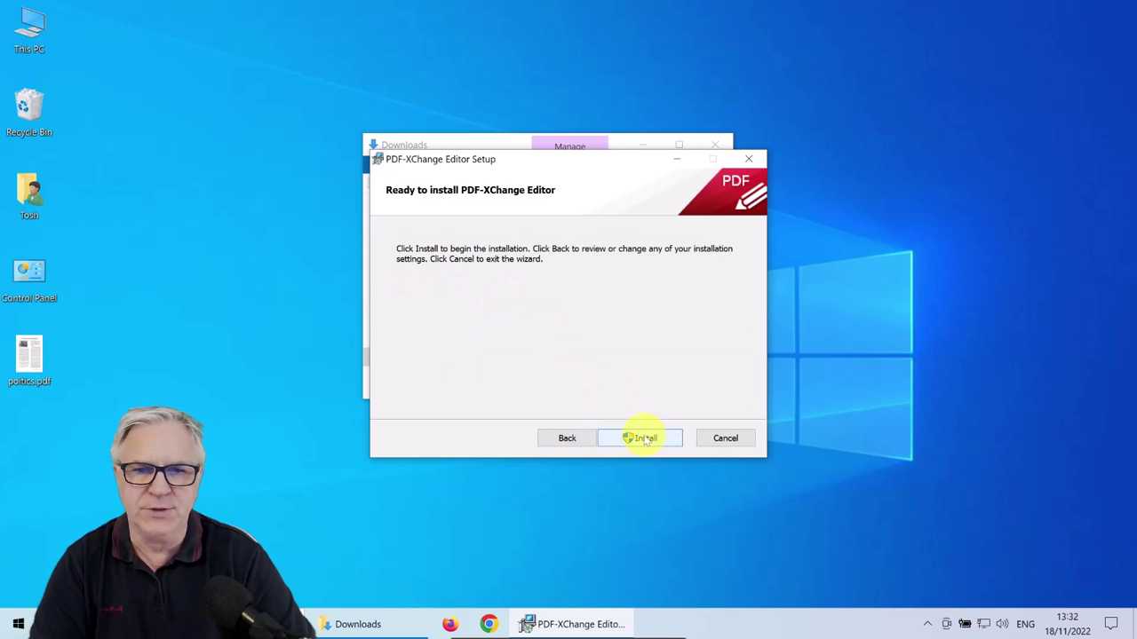
click(646, 438)
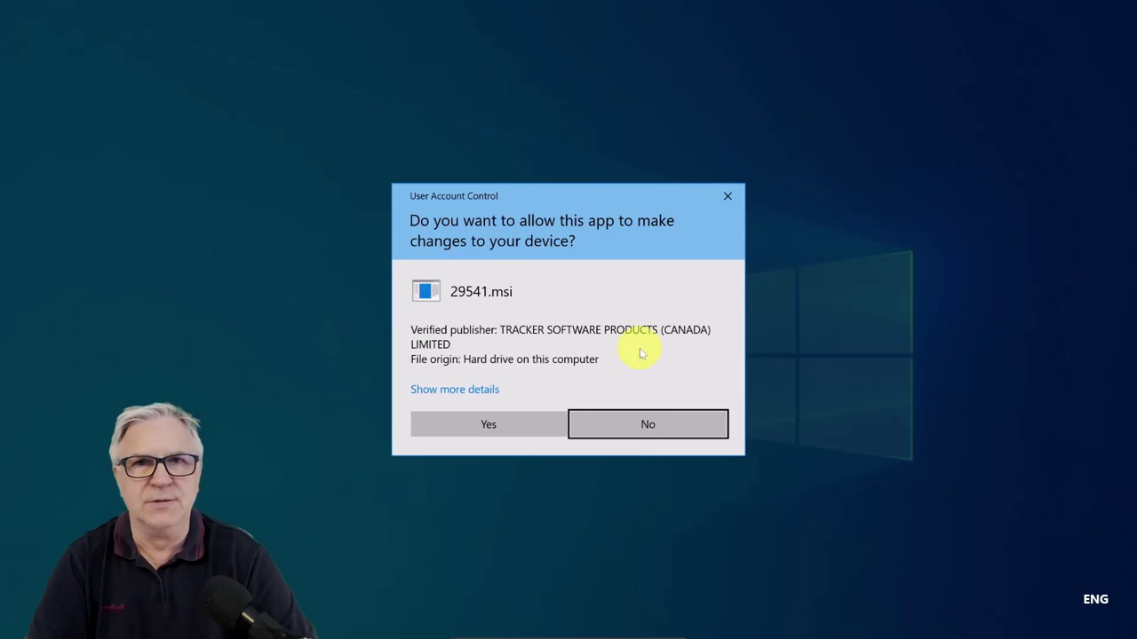
click(514, 434)
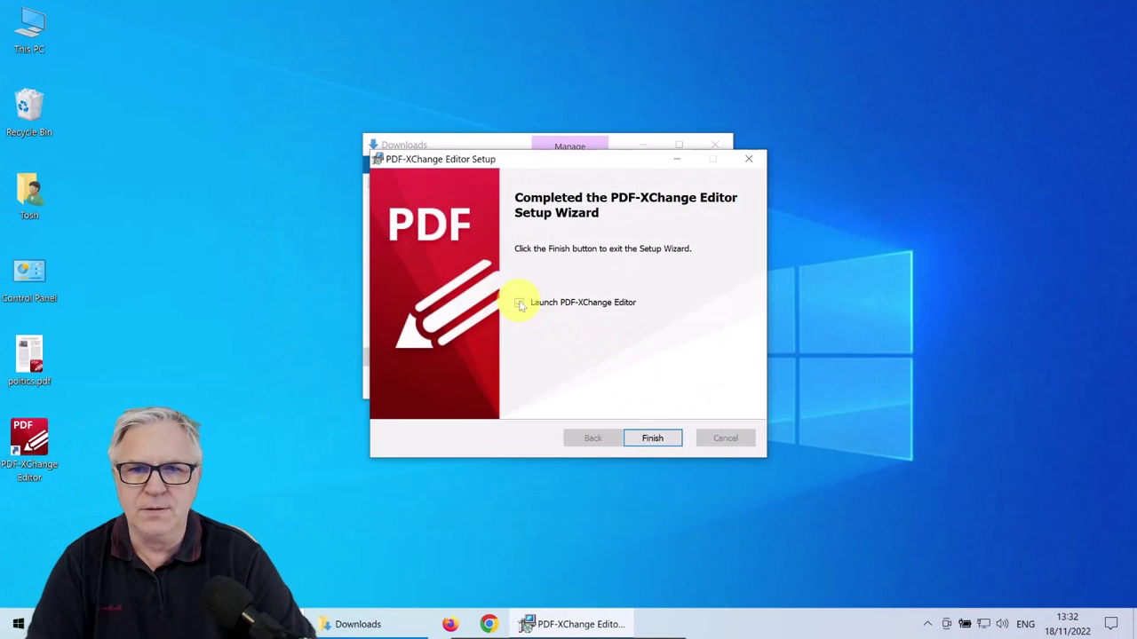
click(657, 438)
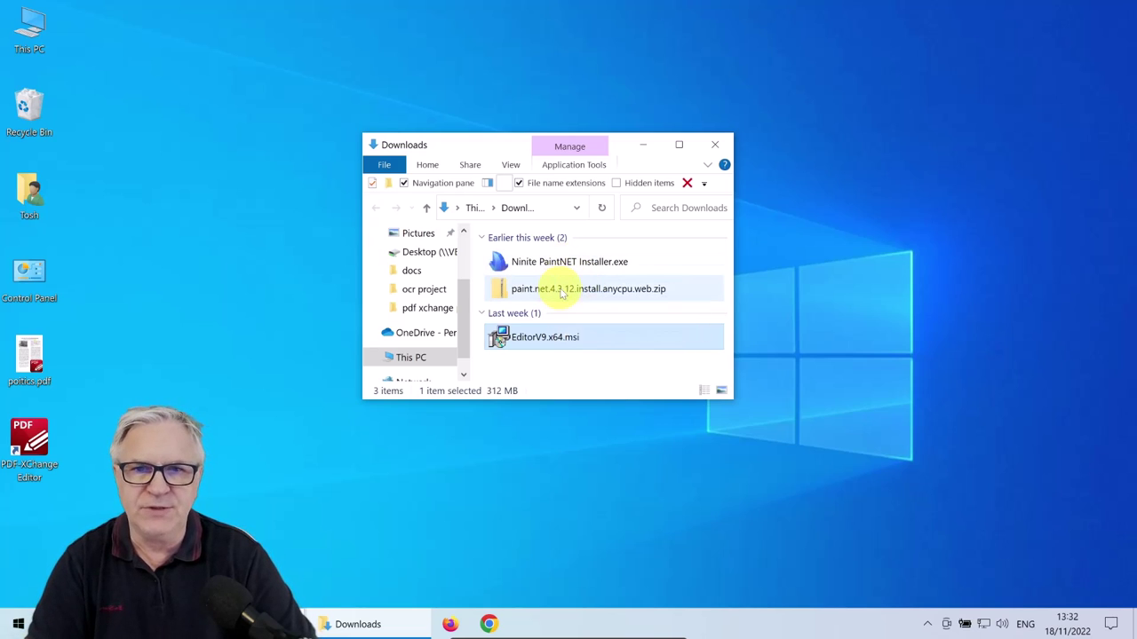
Extract the installer from paint.net.4.3.12.install.anycpu.web.zip onto the desktop.
double_click(561, 290)
mouse_move(544, 259)
mouse_down()
mouse_move(179, 154)
mouse_move(82, 104)
mouse_move(107, 97)
mouse_up()
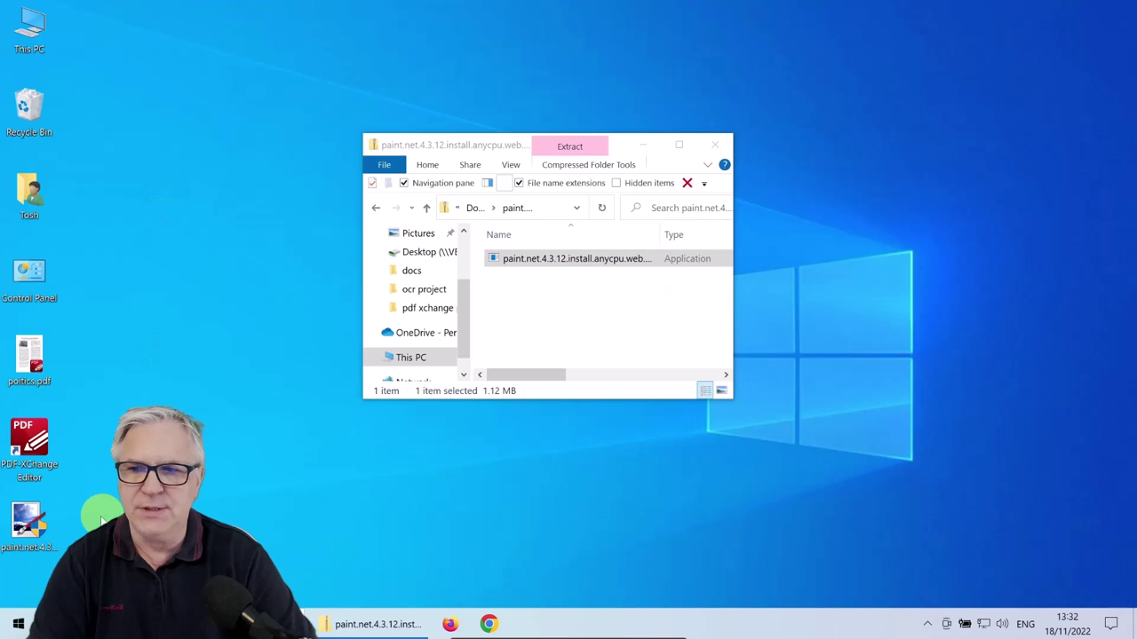
click(49, 529)
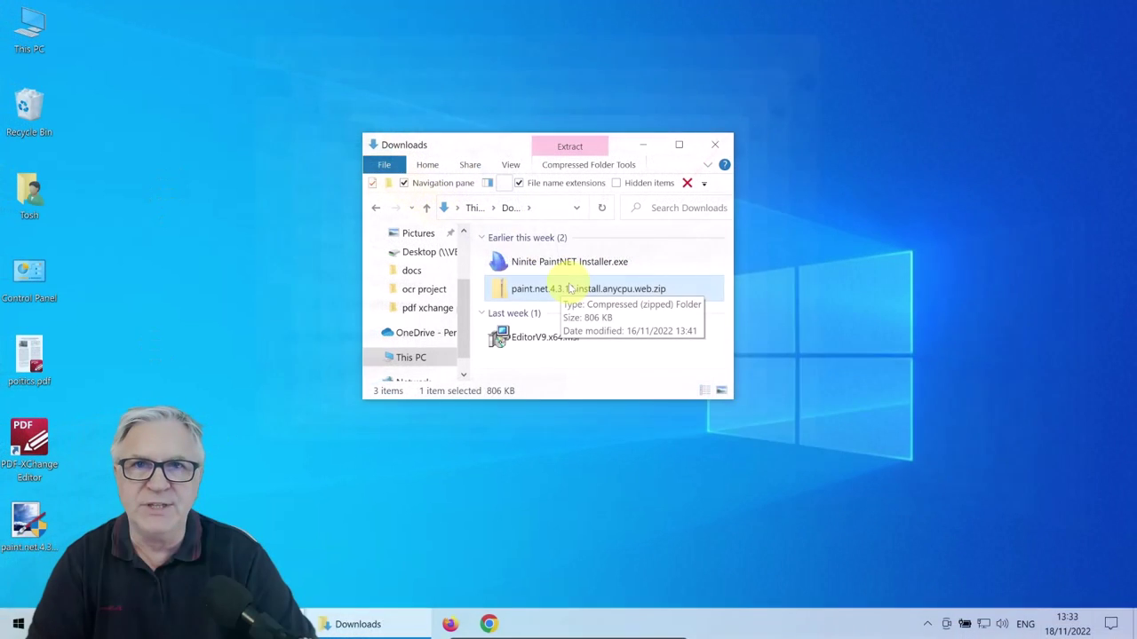
Install Paint.NET with Ninite PaintNET Installer.exe from Downloads, showing the installation details, and close the installer and the Downloads folder.
mouse_move(551, 263)
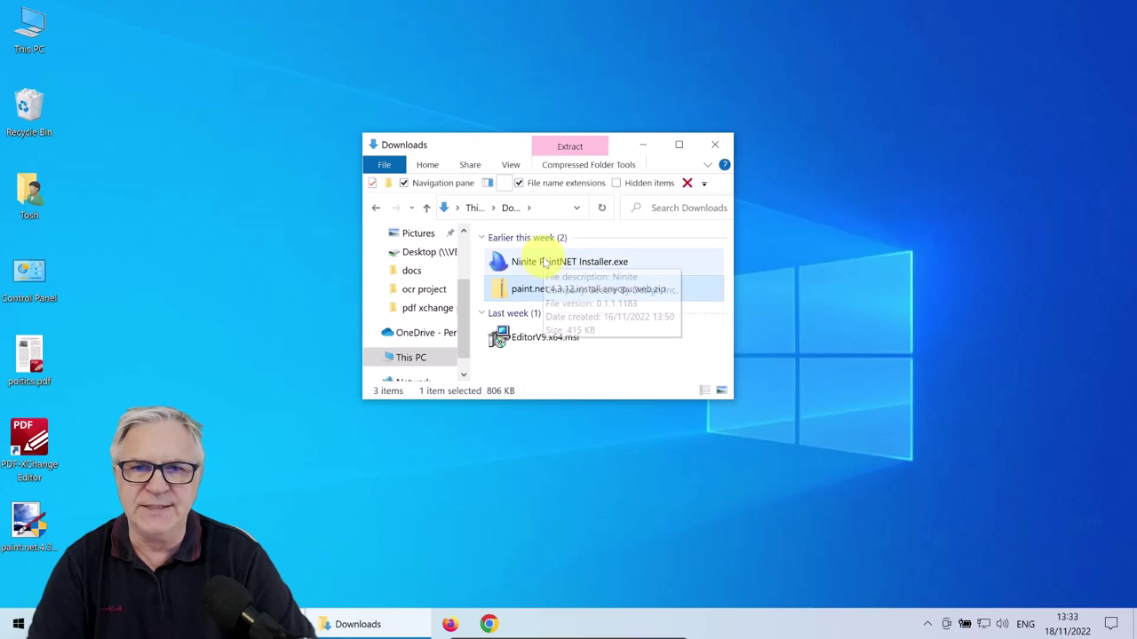
double_click(553, 263)
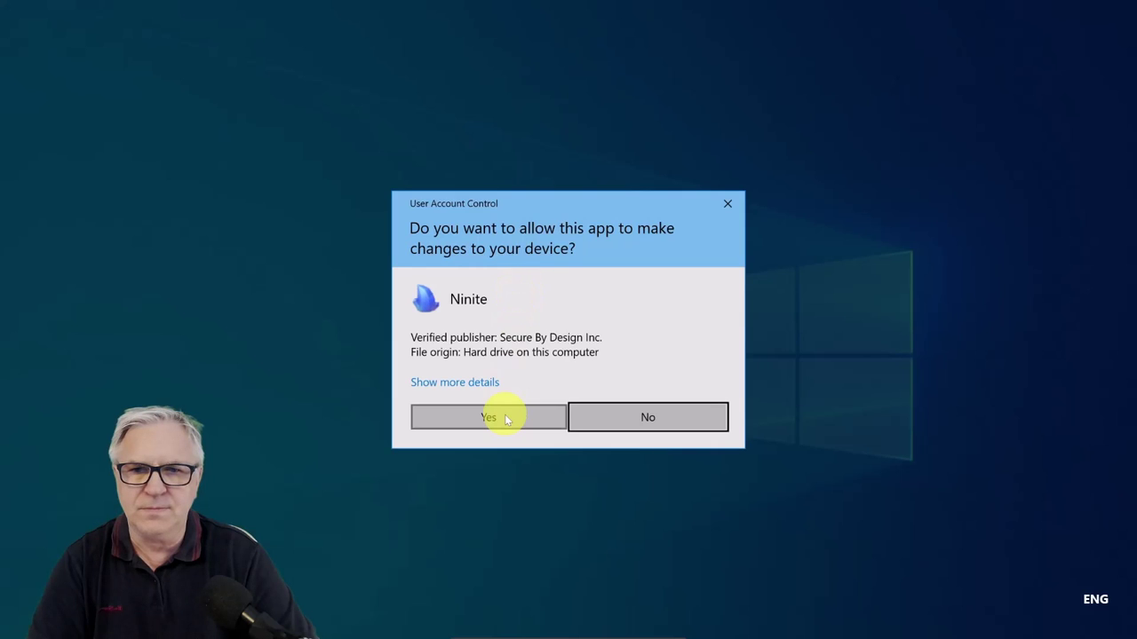
click(506, 420)
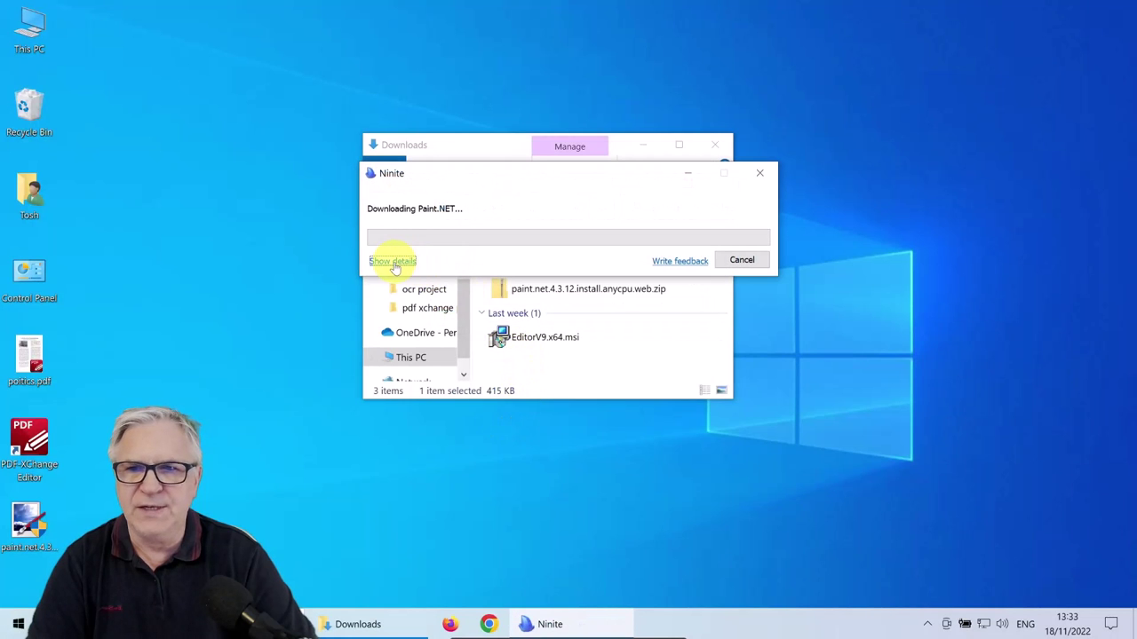
click(393, 262)
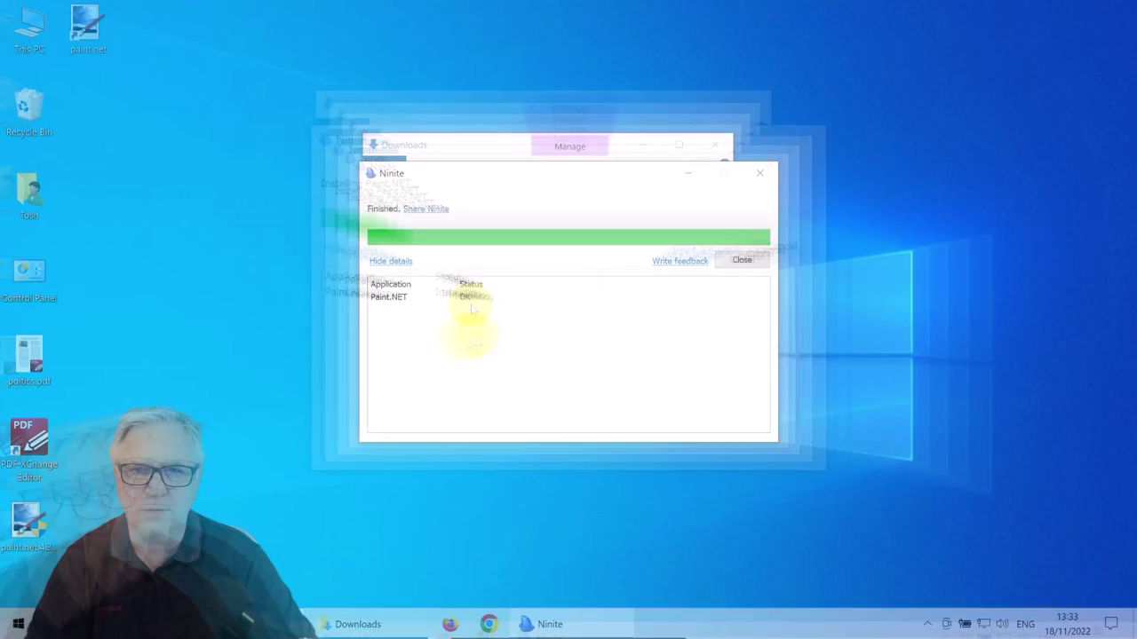
click(744, 260)
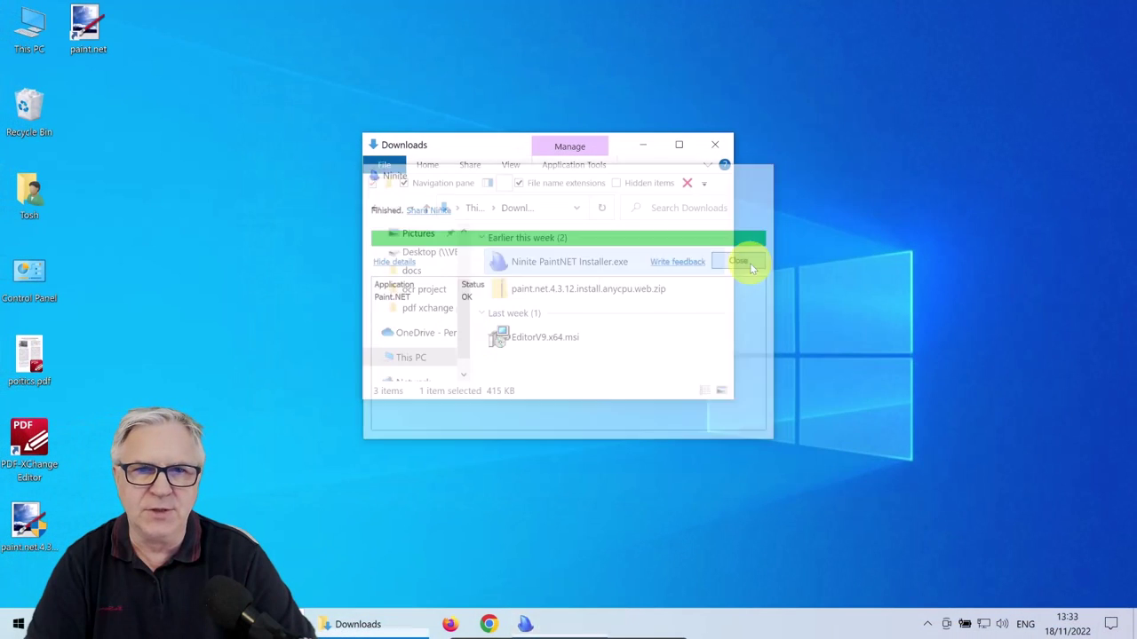
click(716, 148)
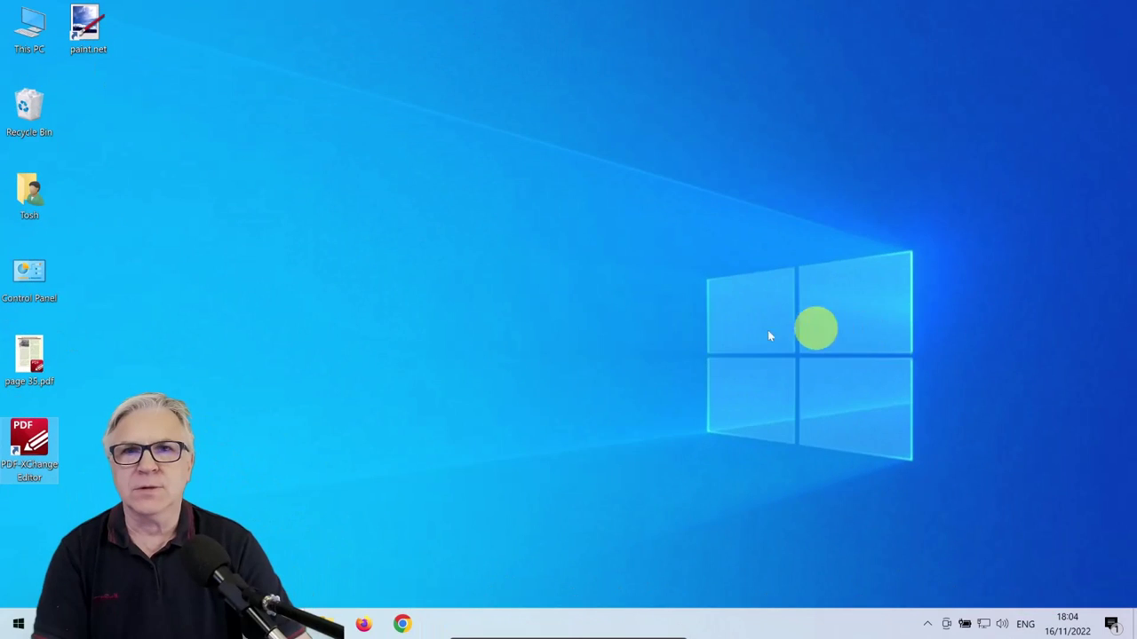
Launch PDF-XChange Editor and switch its interface from the ribbon to the classic toolbars.
double_click(43, 435)
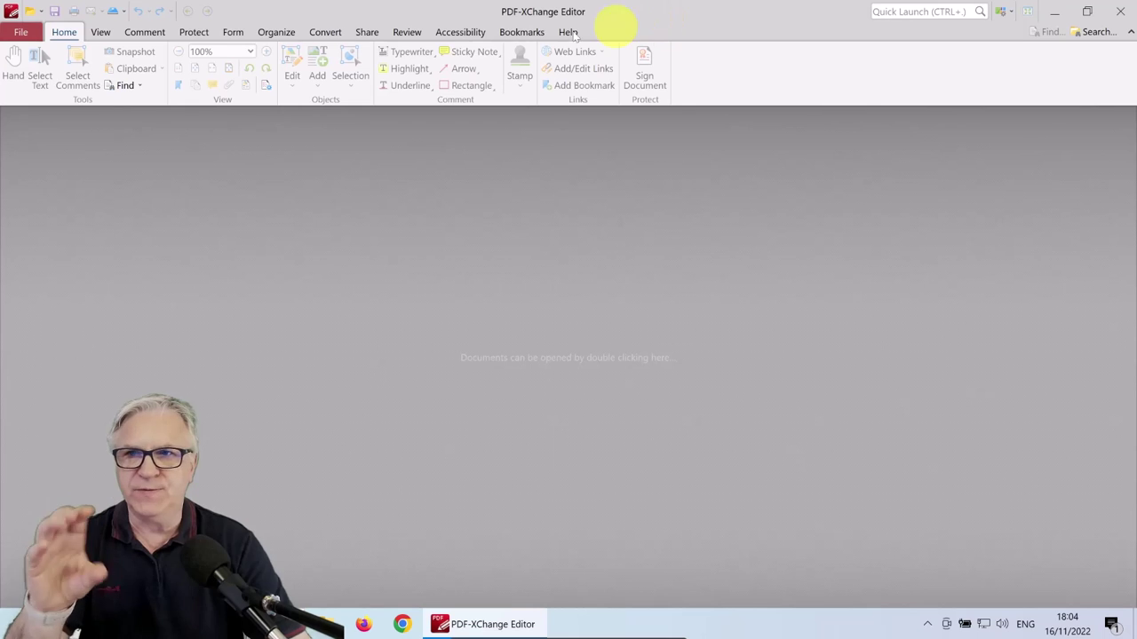
click(148, 33)
click(272, 32)
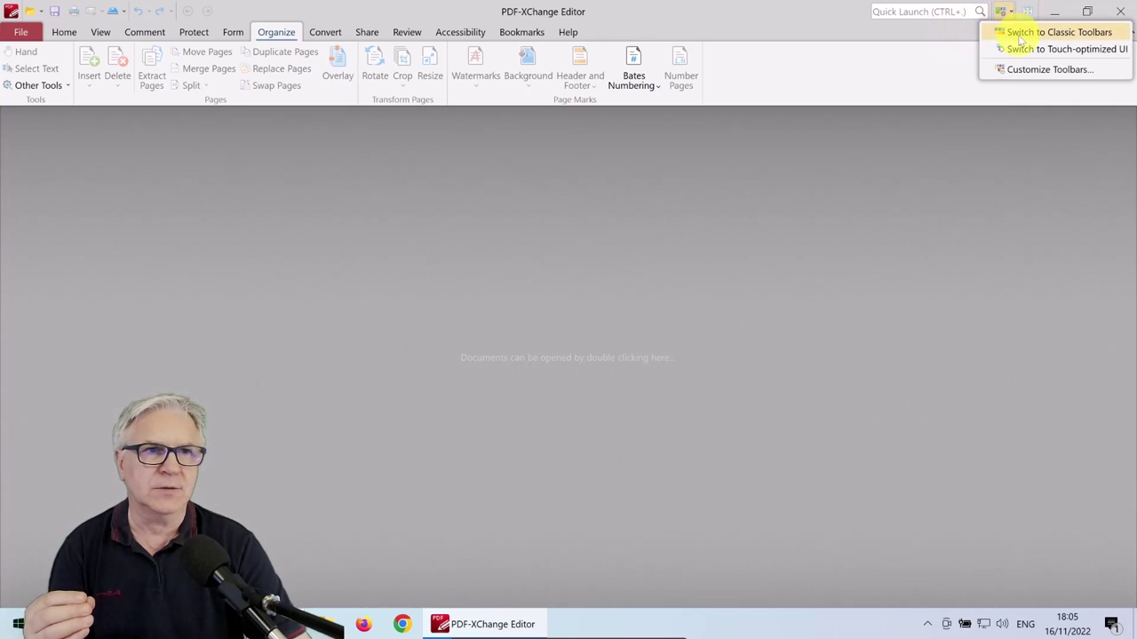
click(1021, 33)
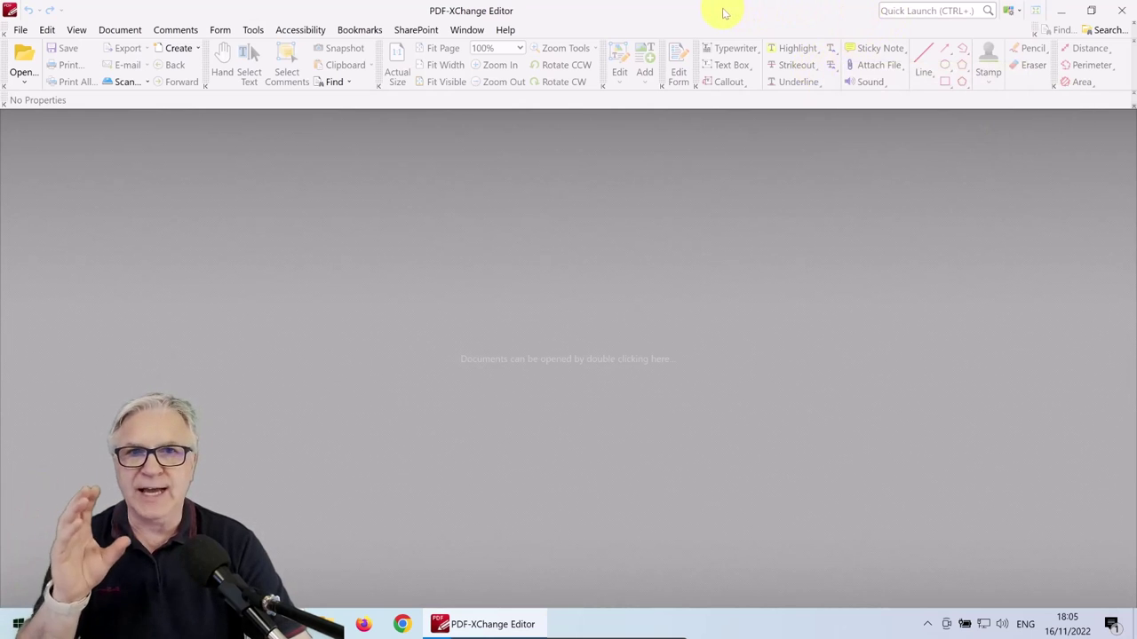
Open page 35.pdf from the desktop in the editor, with the editor window restored to a smaller size.
drag(723, 12, 680, 15)
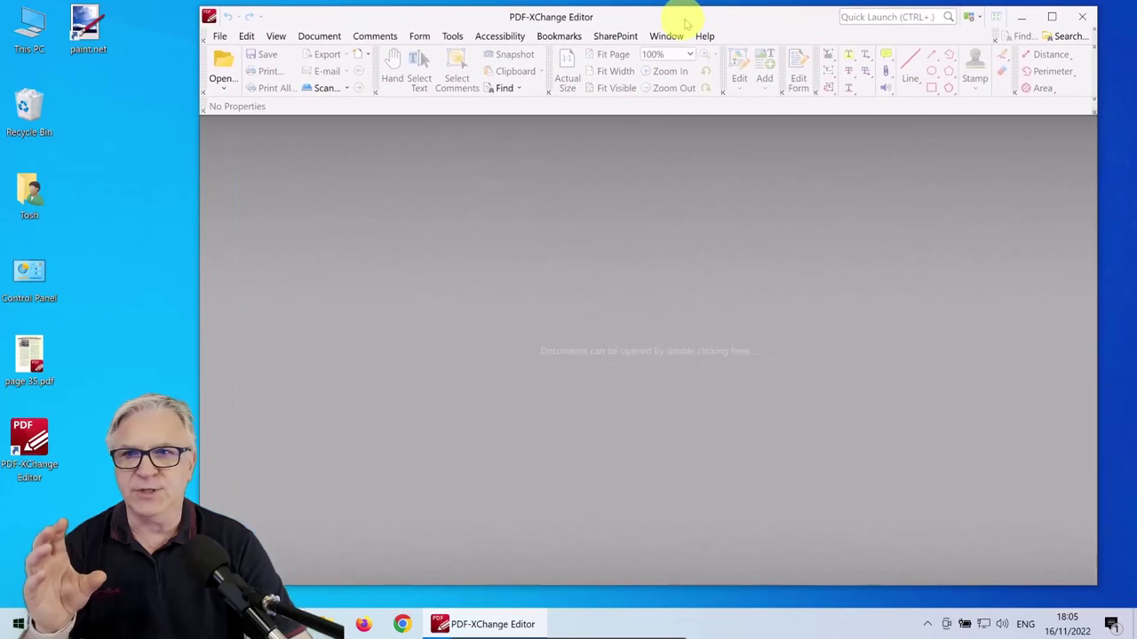
click(218, 62)
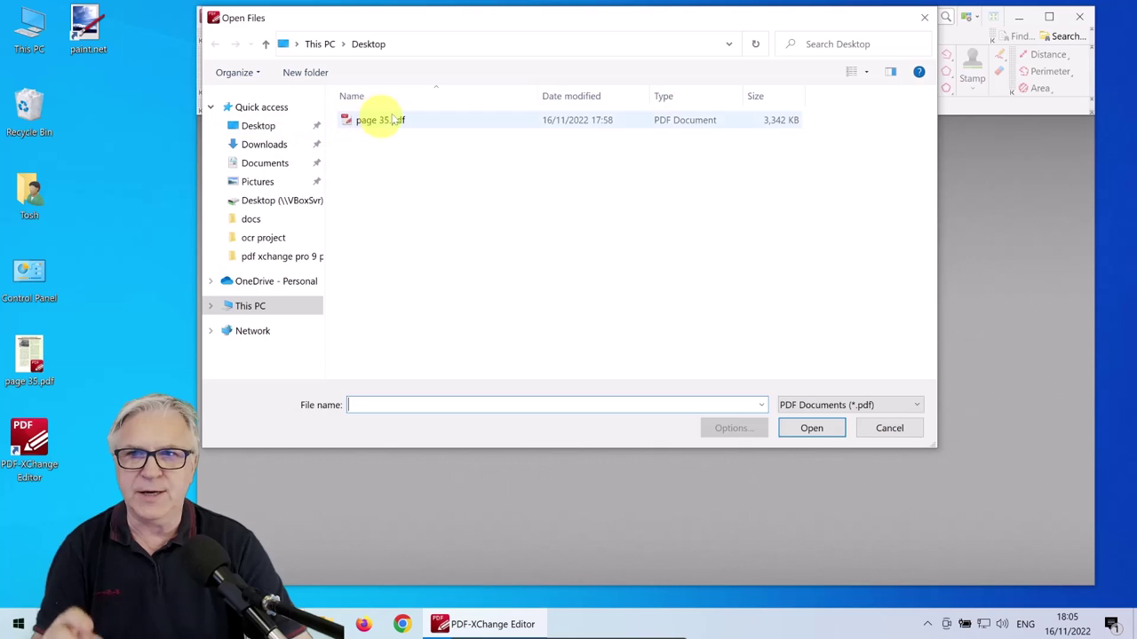
click(923, 16)
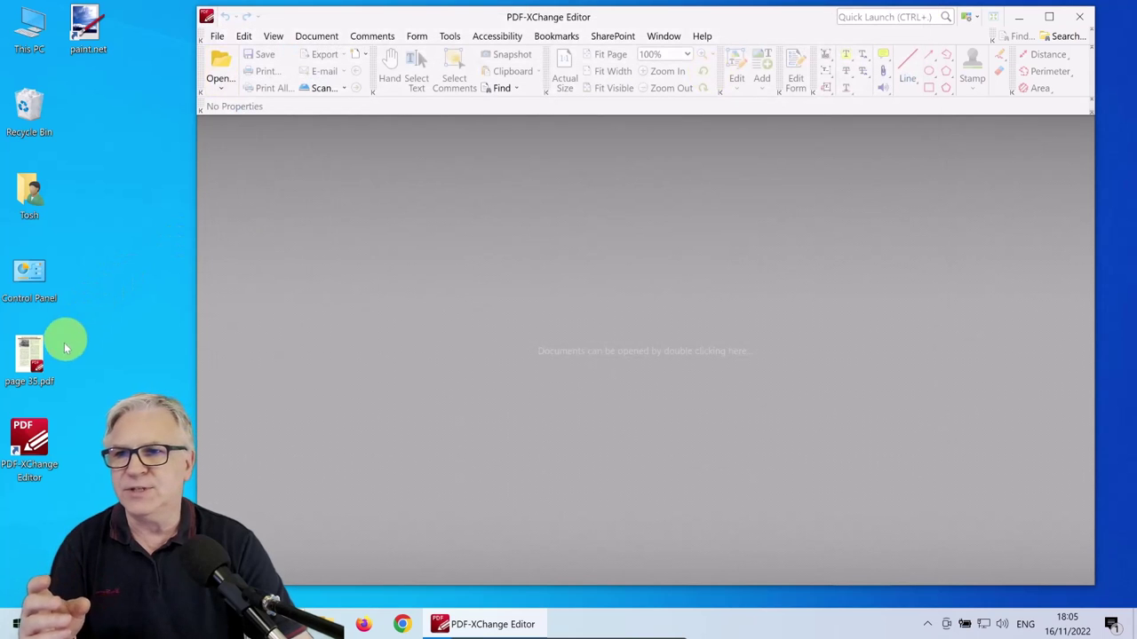
drag(65, 348, 349, 267)
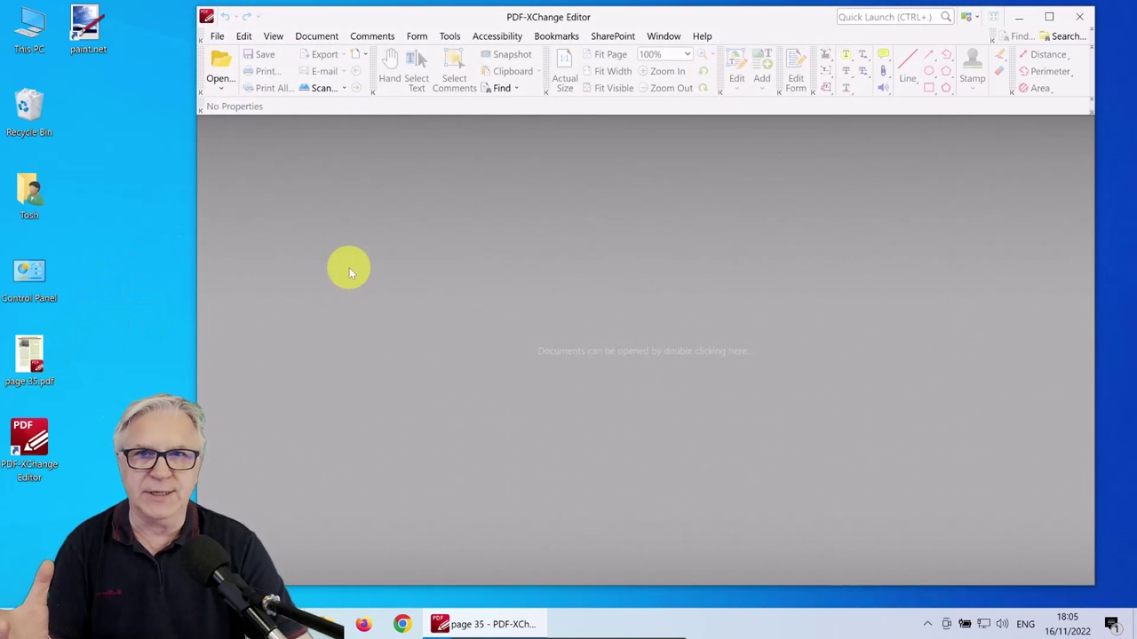
drag(787, 27, 724, 38)
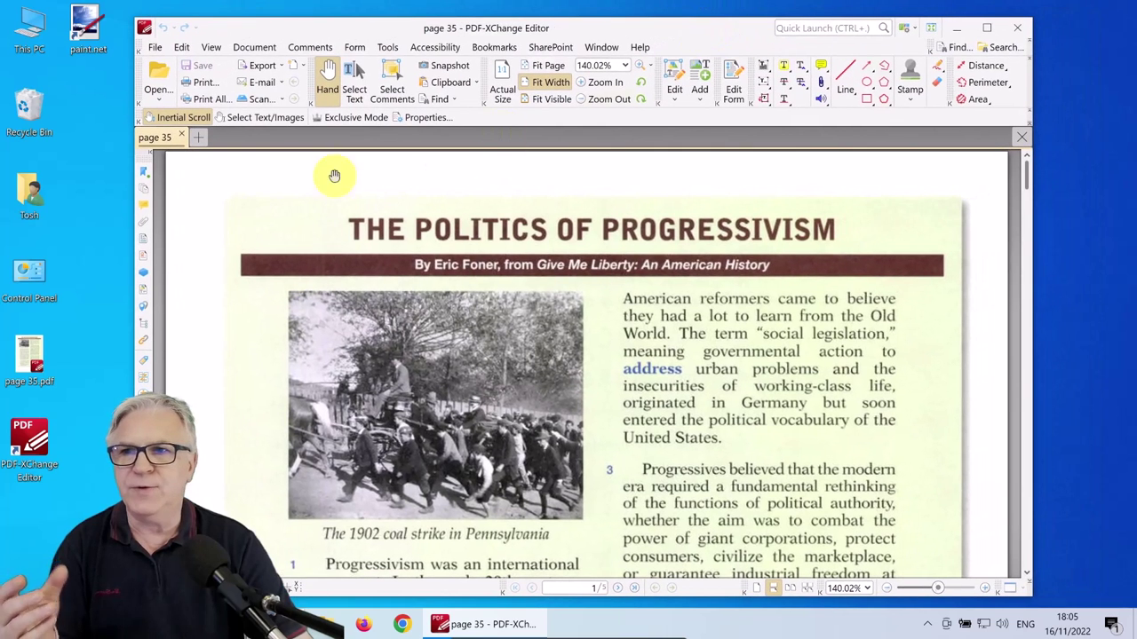
click(144, 194)
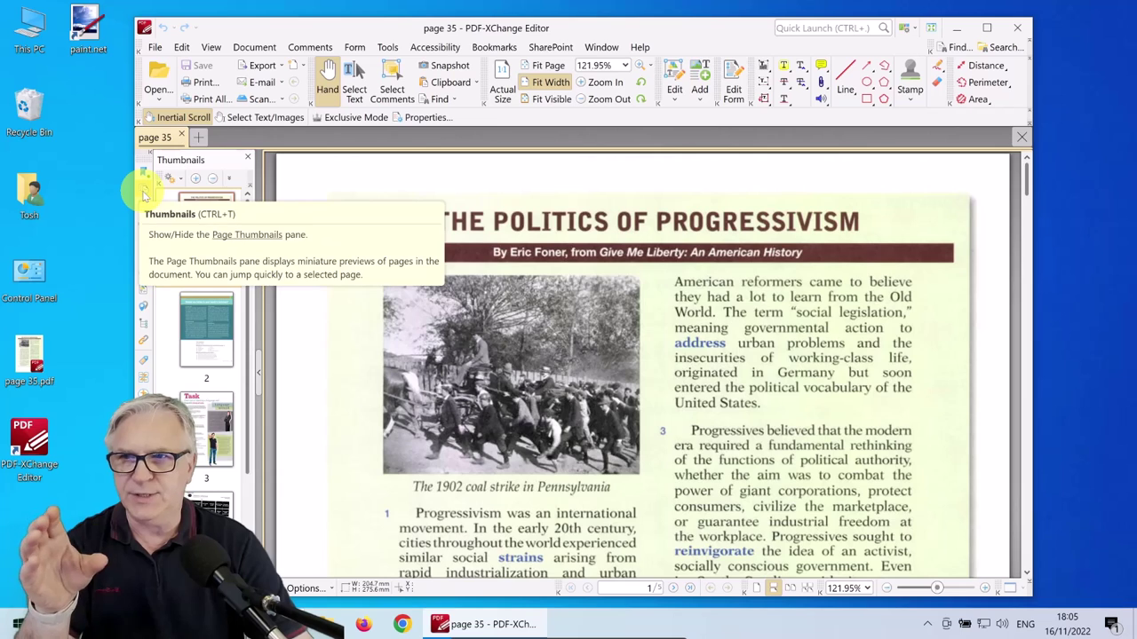
click(144, 194)
click(144, 192)
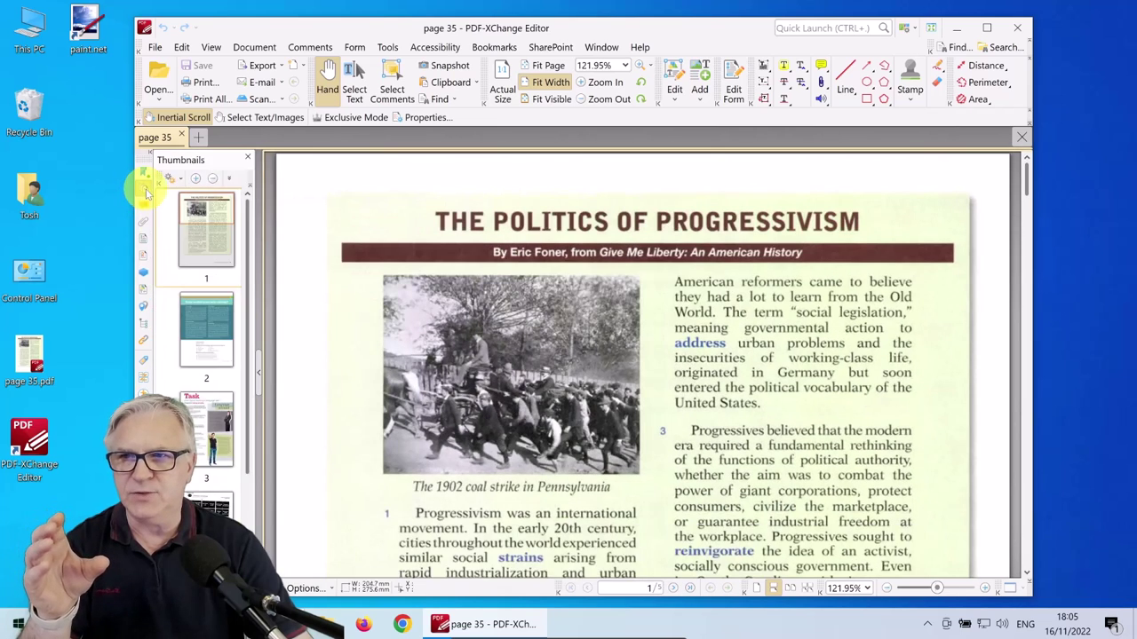
click(144, 190)
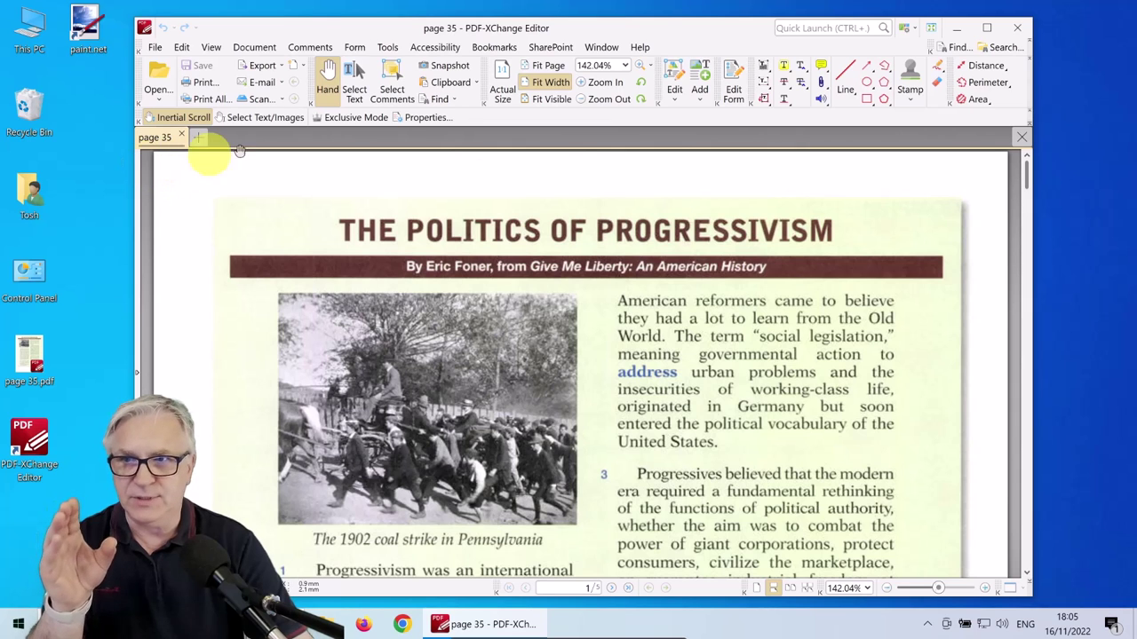
Maximize the editor window and show the page thumbnails pane for page 35.pdf.
double_click(653, 31)
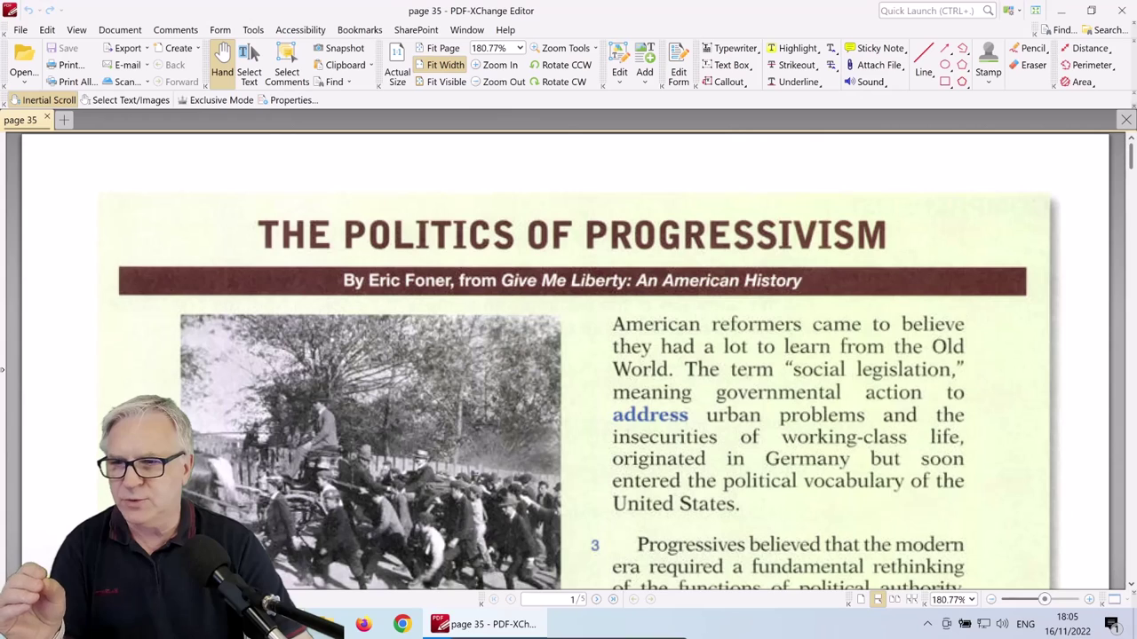
click(67, 603)
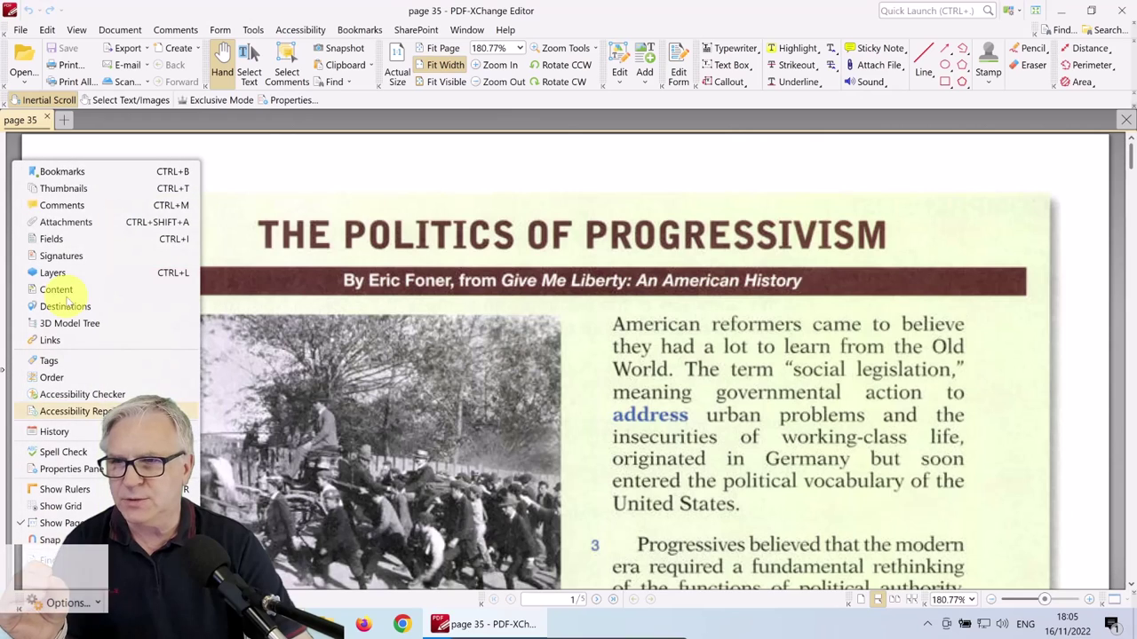
click(63, 190)
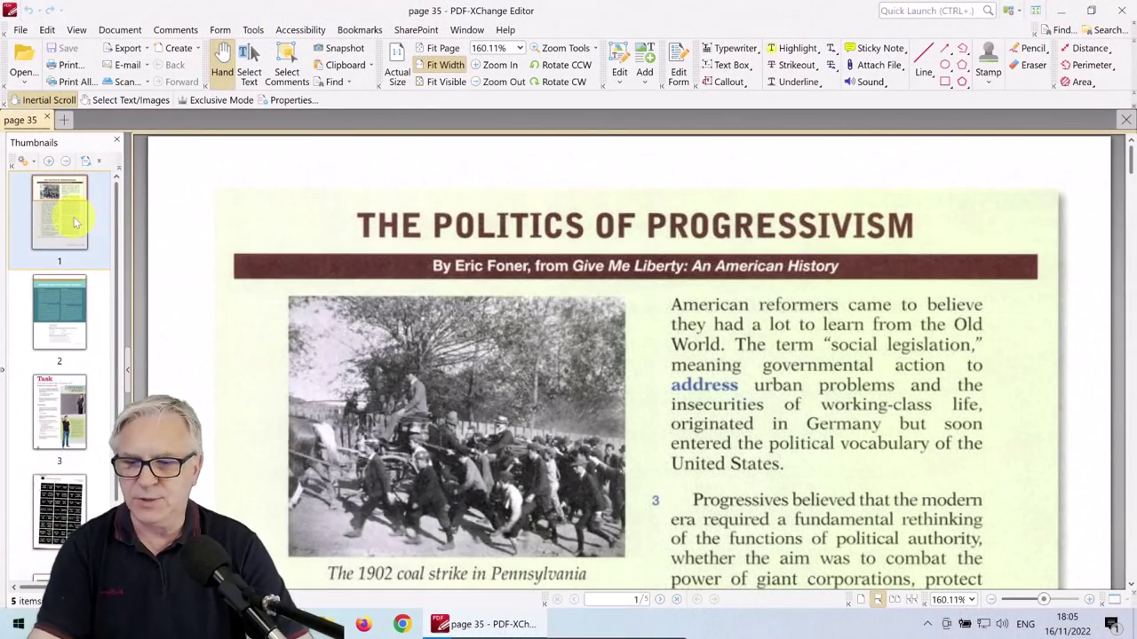
Duplicate page 1 directly after itself and display the two copies side by side as whole pages.
ctrl+click(76, 220)
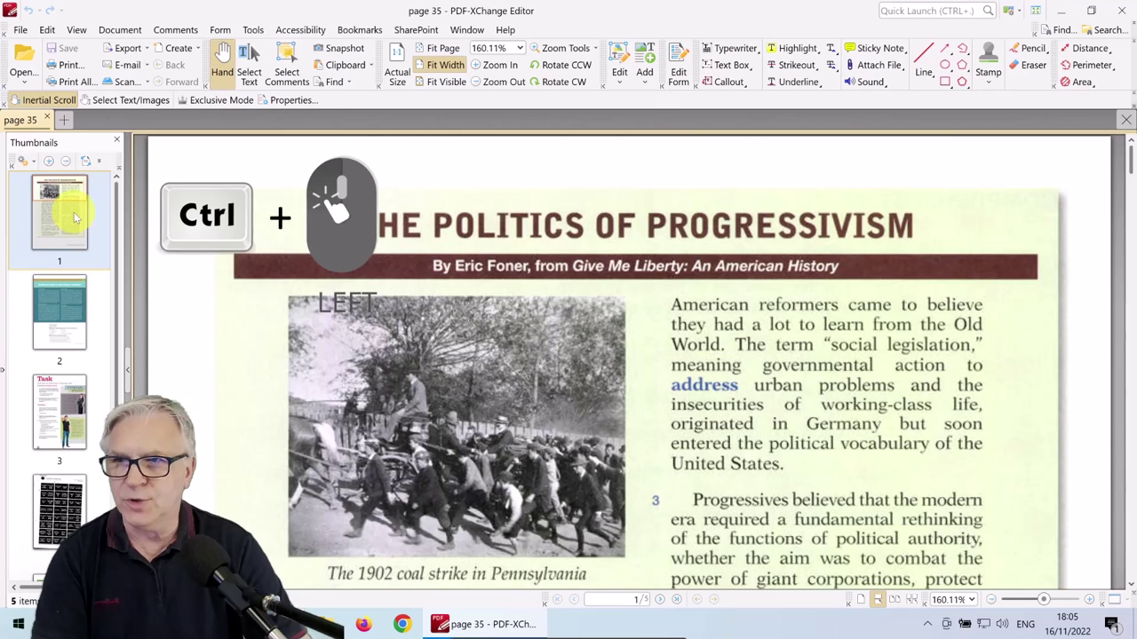
ctrl+click(75, 220)
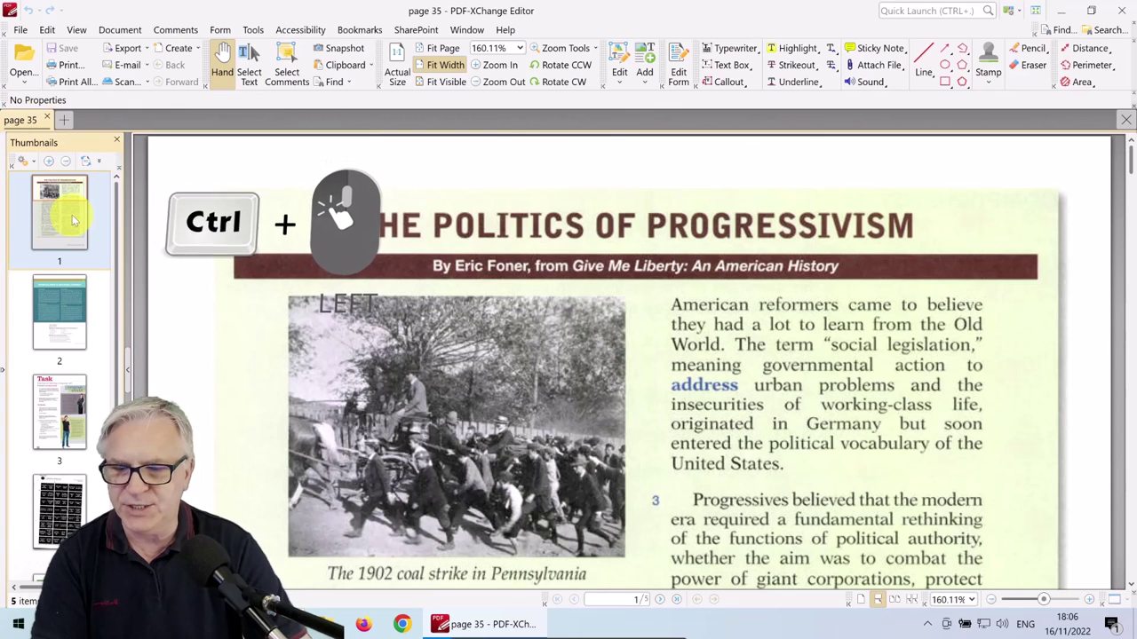
drag(75, 221, 89, 251)
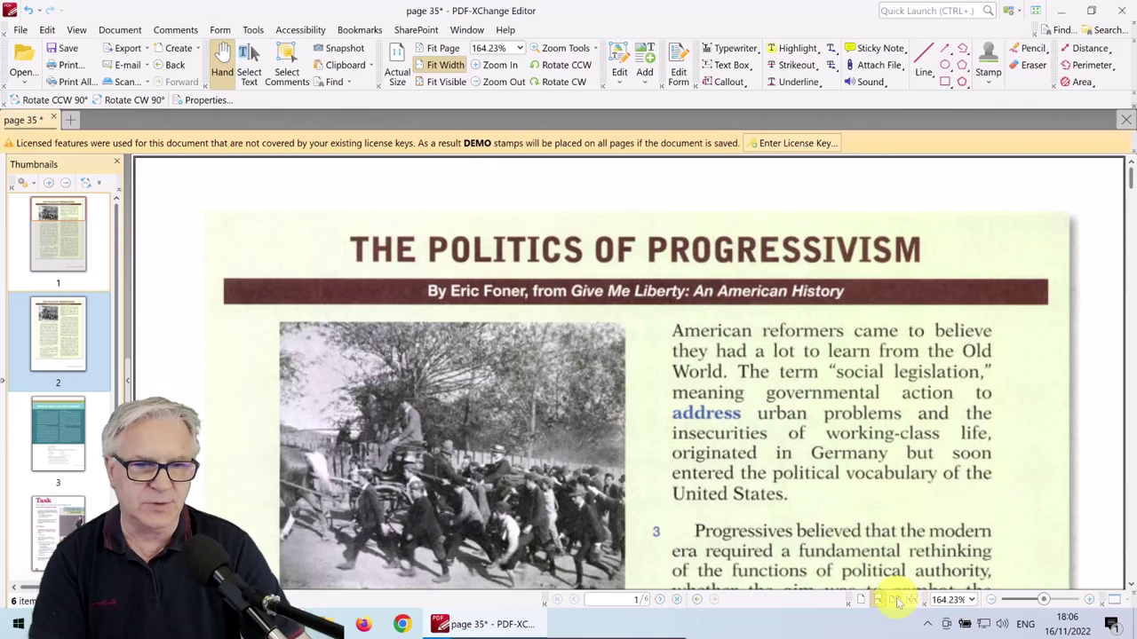
click(894, 600)
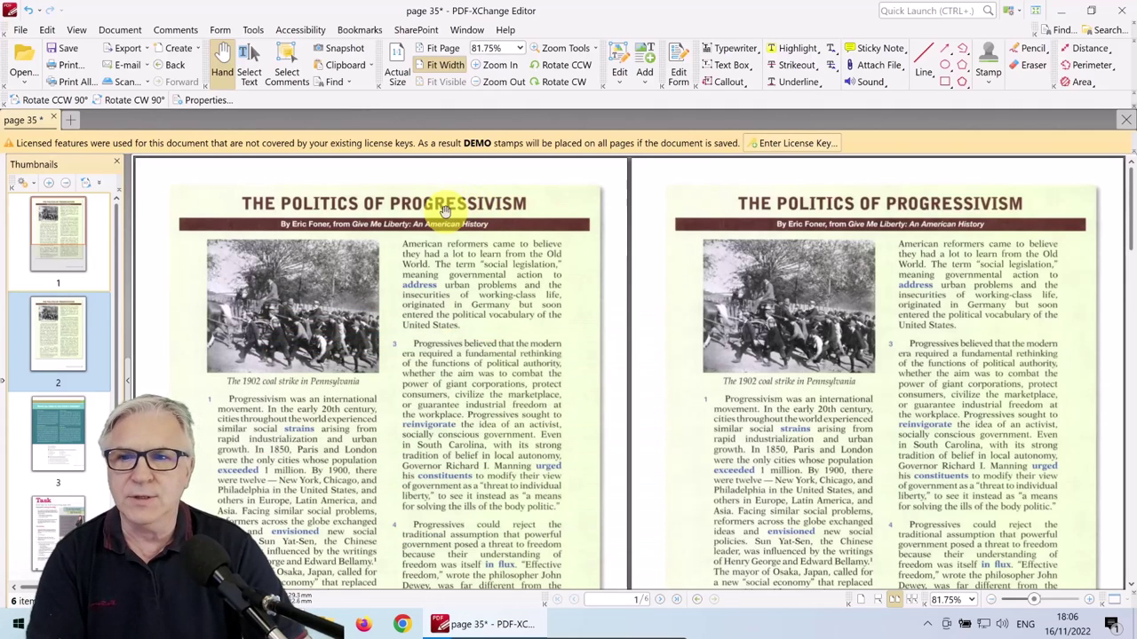
scroll(533, 269, down, 3)
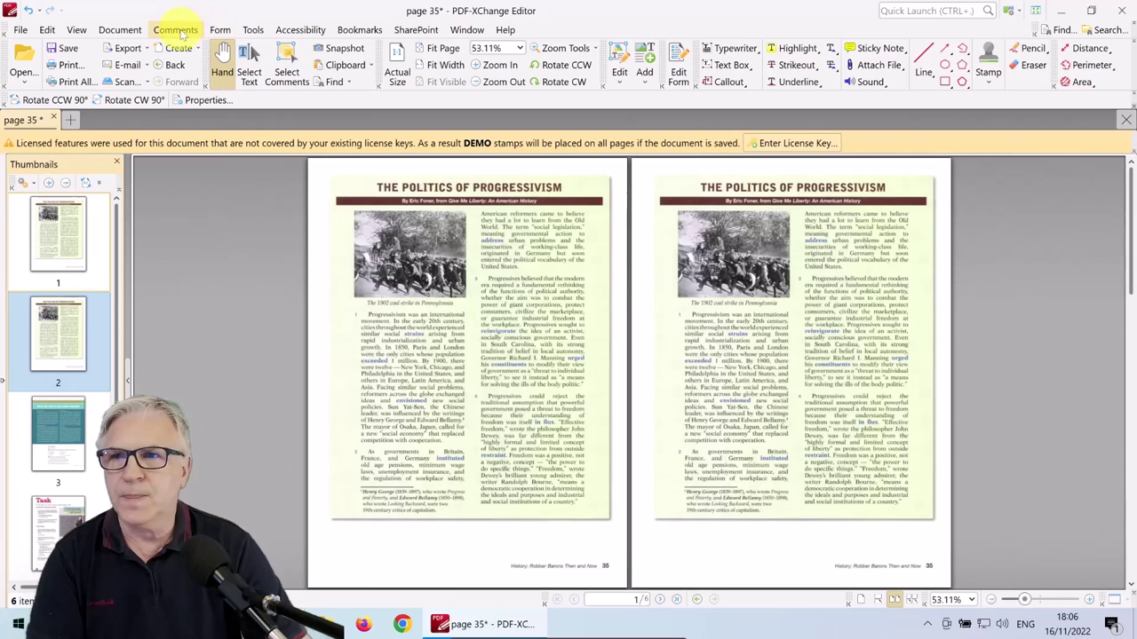
click(133, 32)
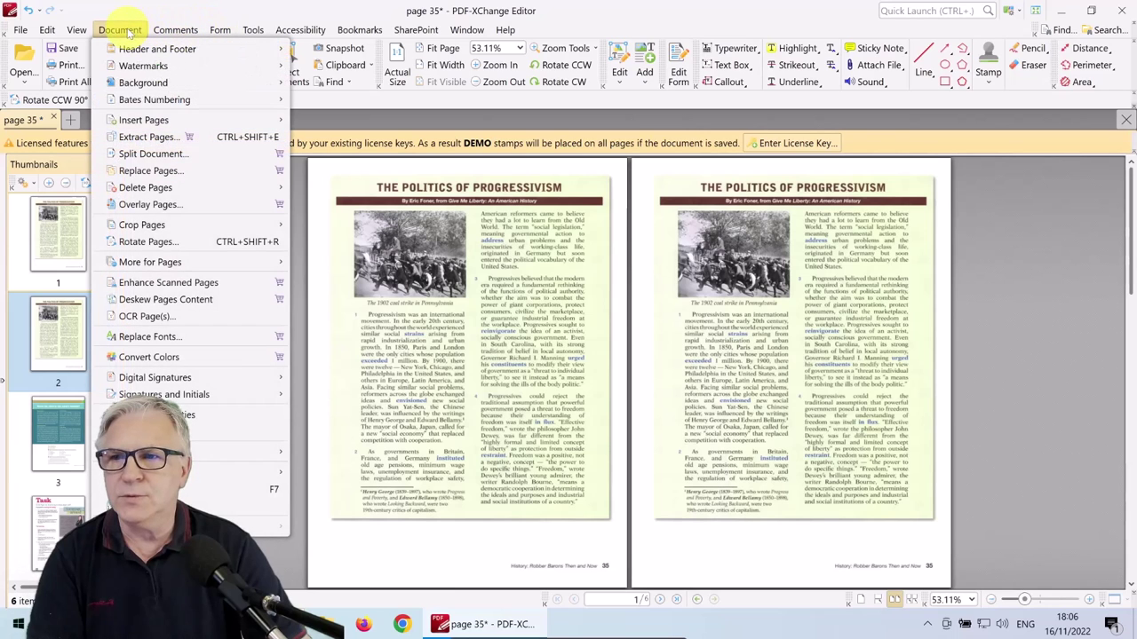
click(151, 318)
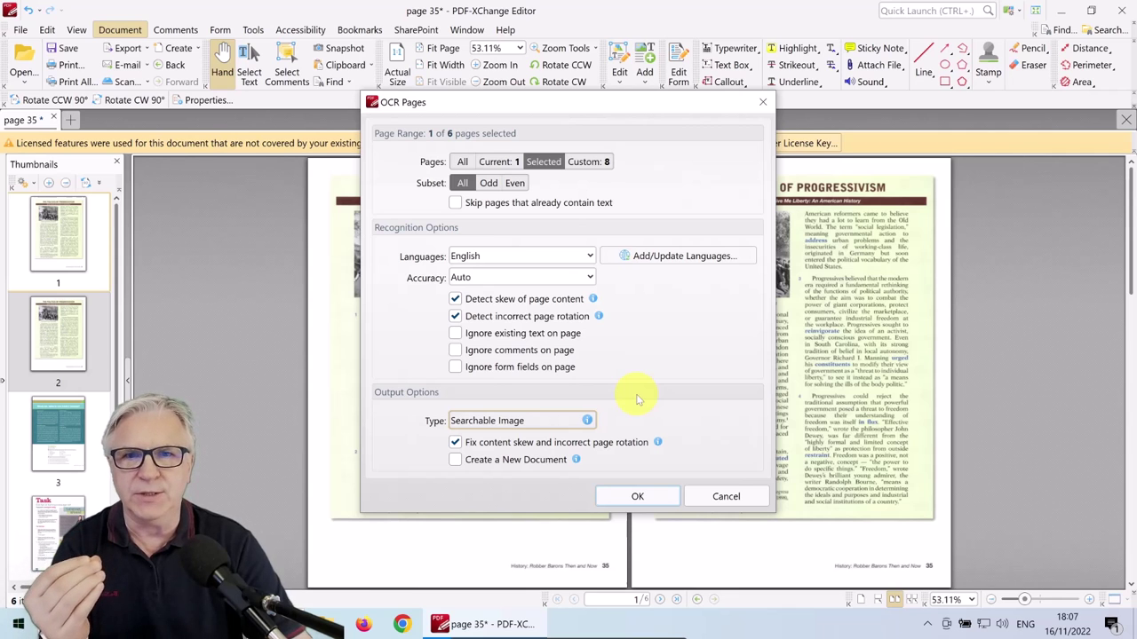
click(762, 101)
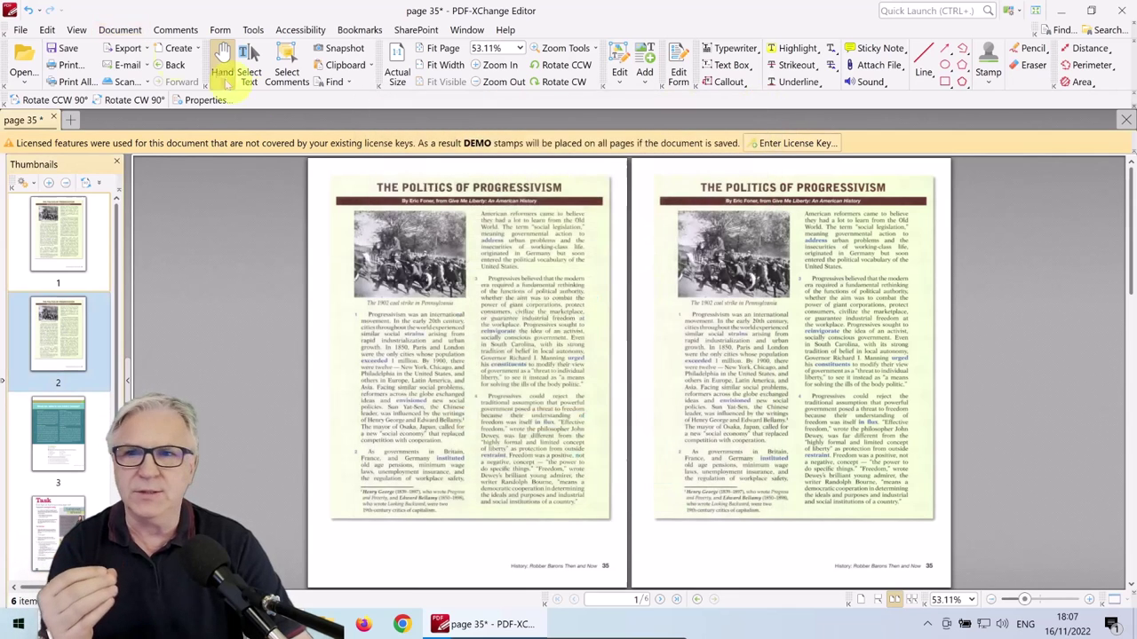
Set the current OCR engine to Enhanced (FineReader) in the OCR preferences and apply the change.
click(47, 30)
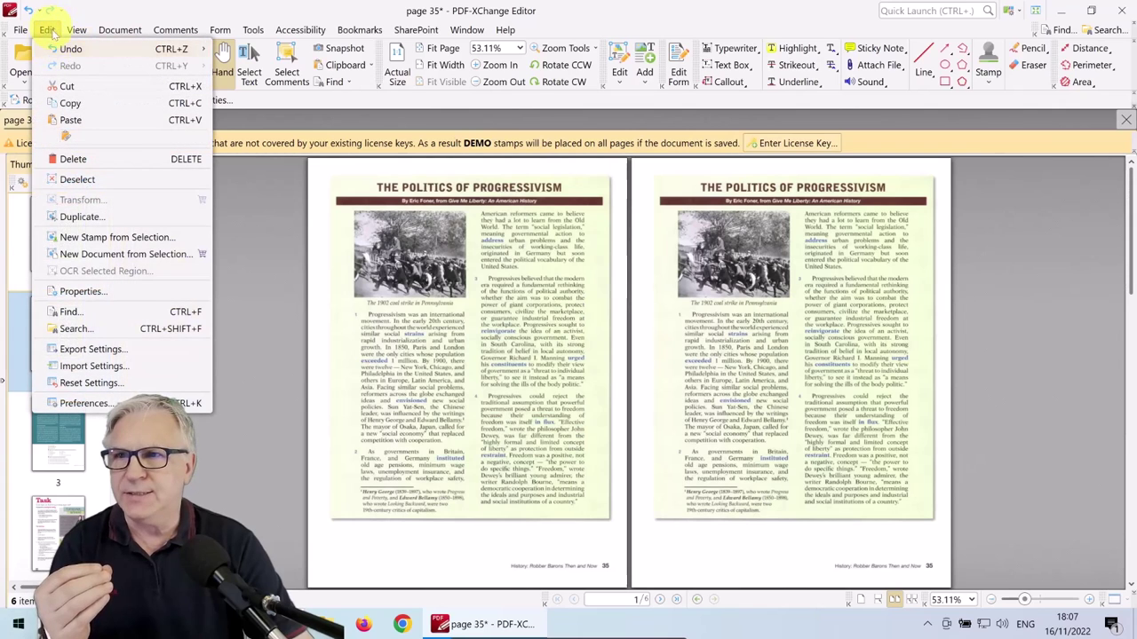
click(83, 404)
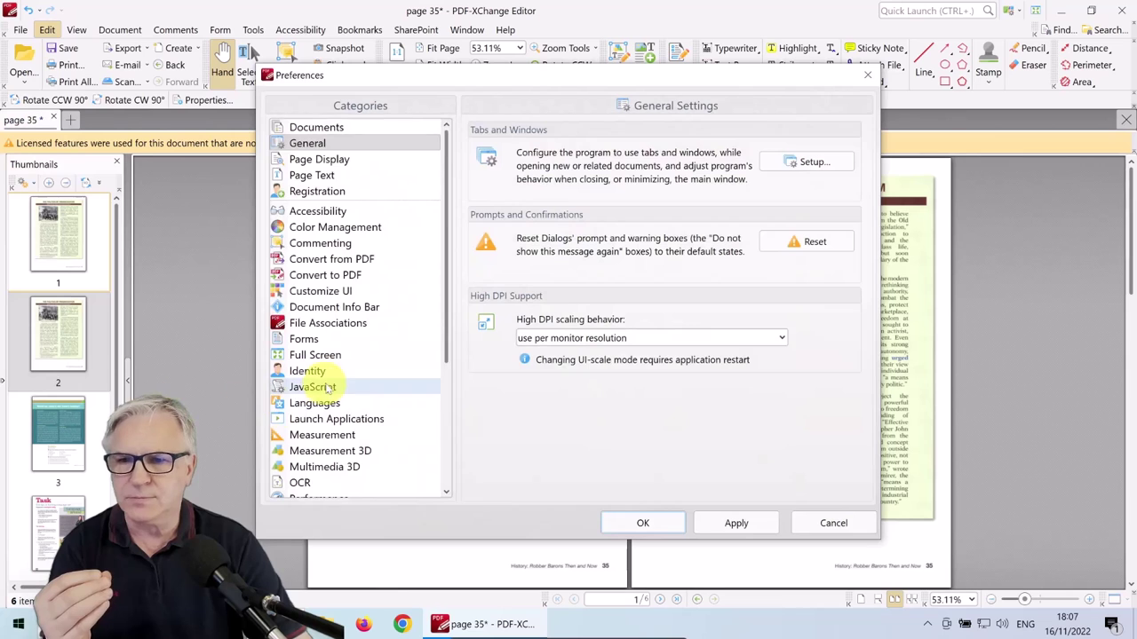
scroll(320, 375, down, 4)
click(305, 325)
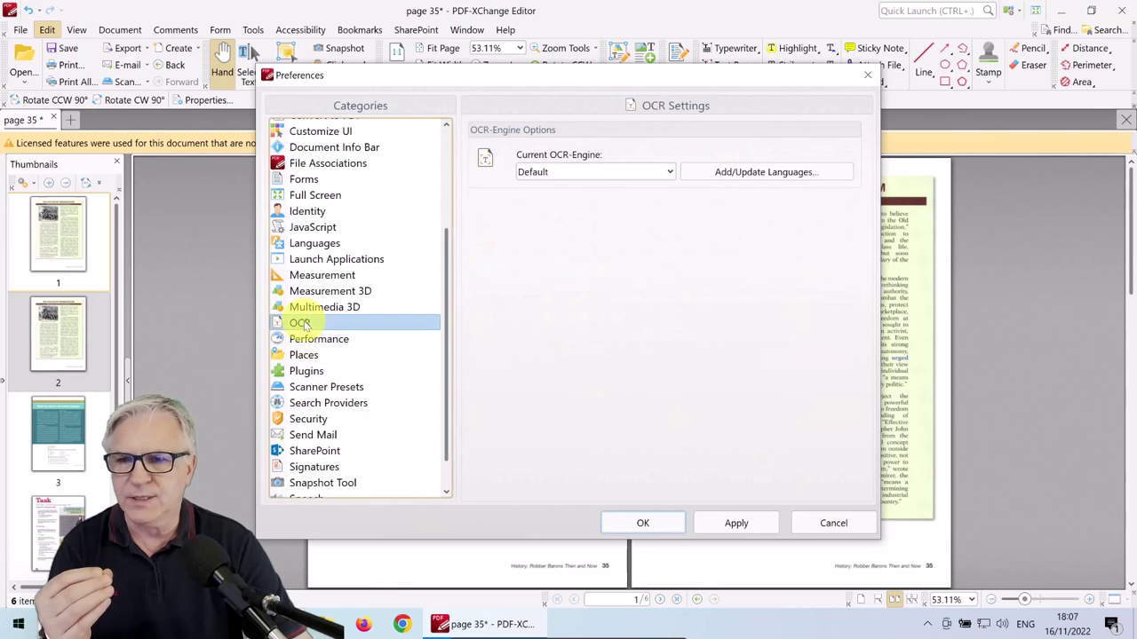
click(666, 173)
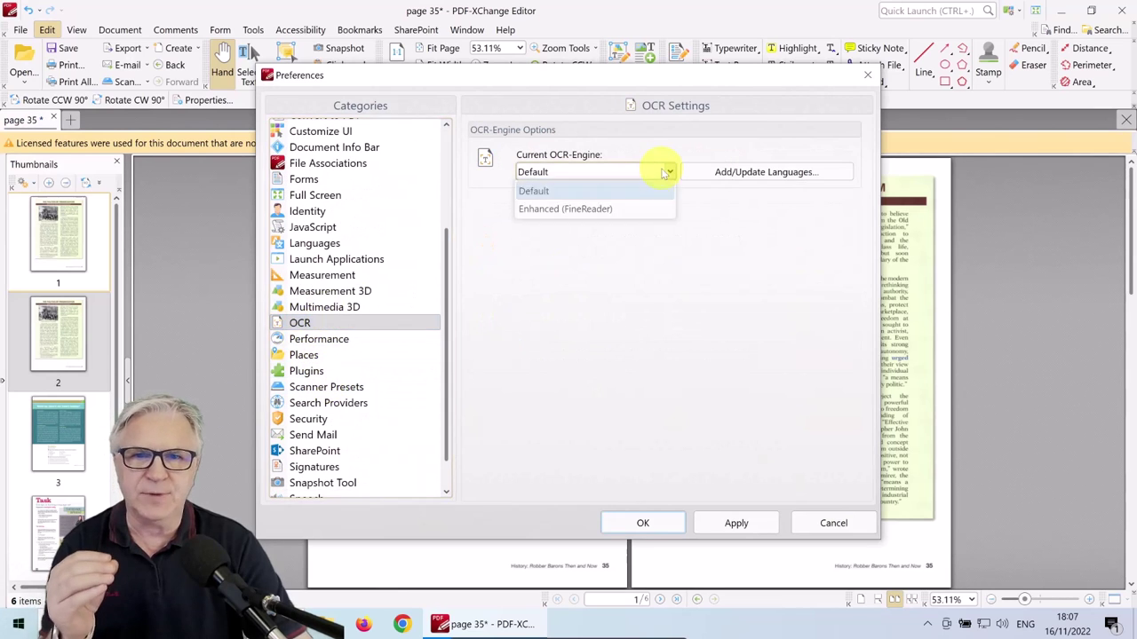
click(604, 208)
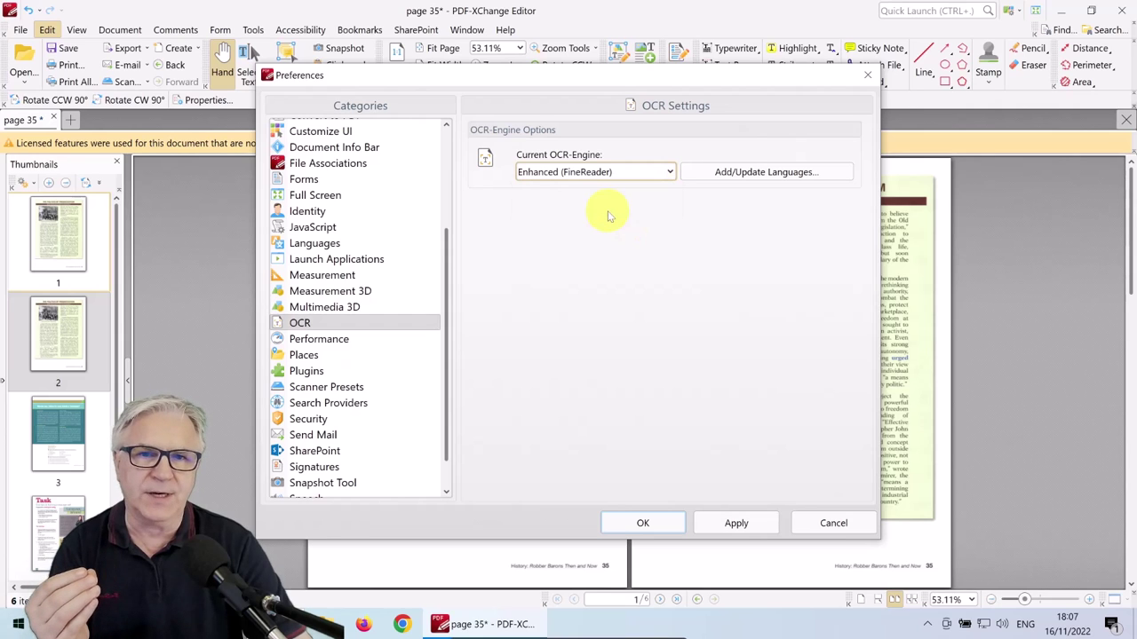
click(736, 524)
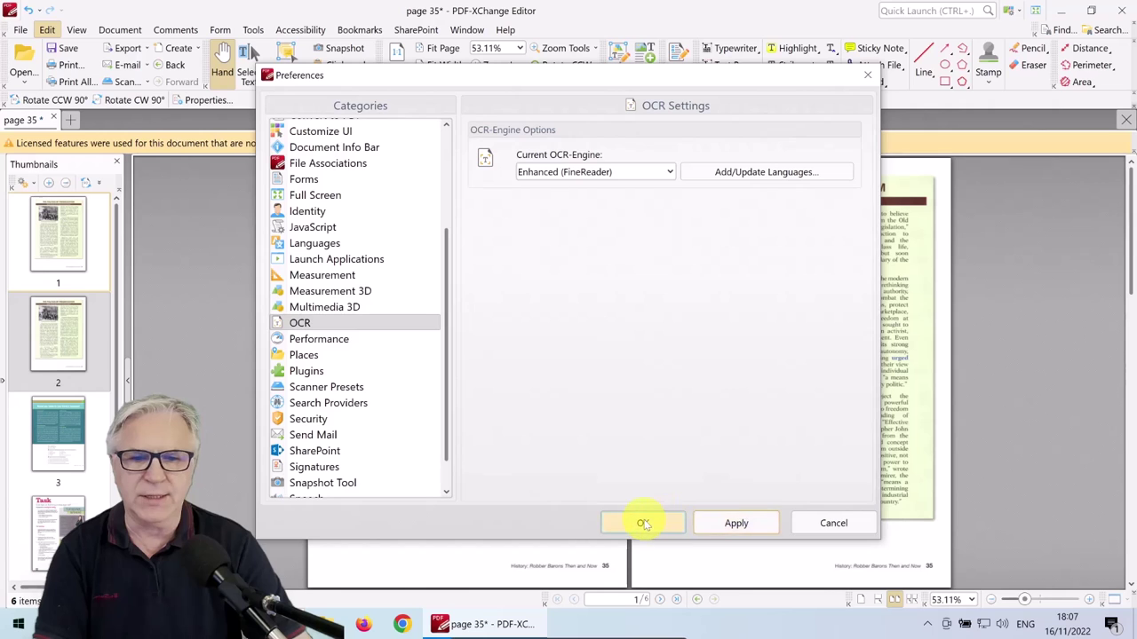
click(642, 524)
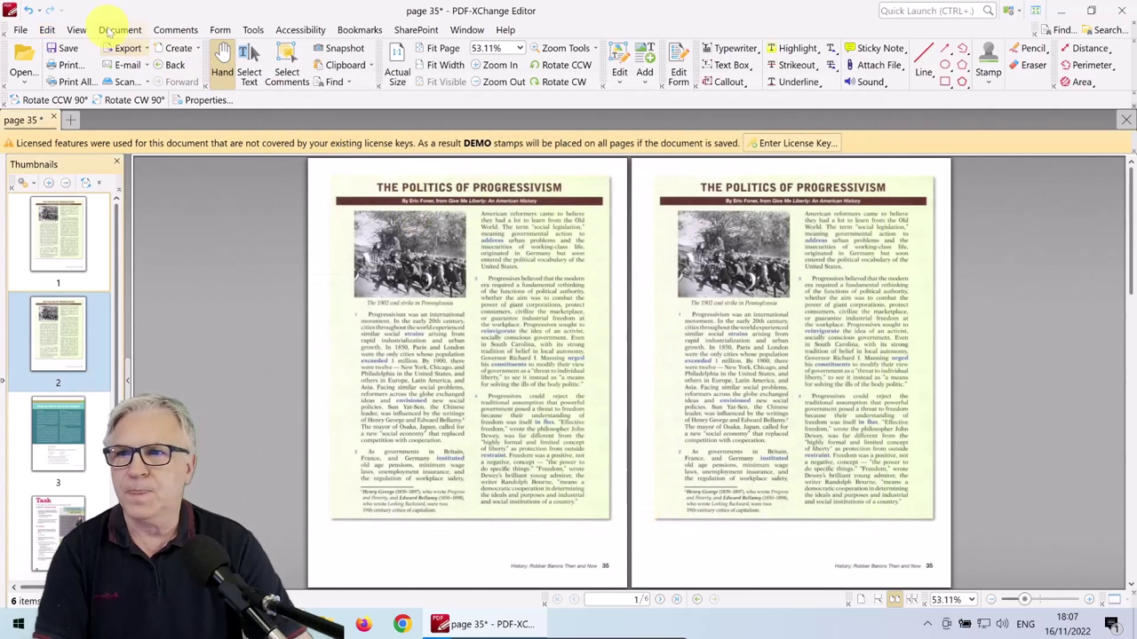
Run enhanced OCR on custom page 2 only, in English, with the output type Editable Text and Images.
click(116, 29)
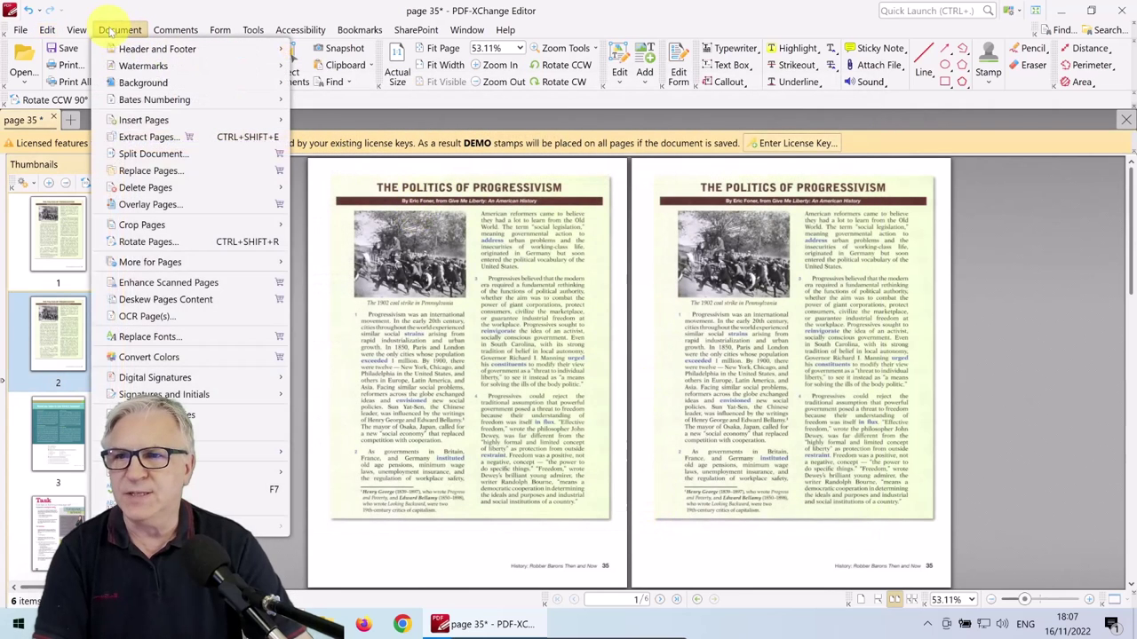
click(151, 318)
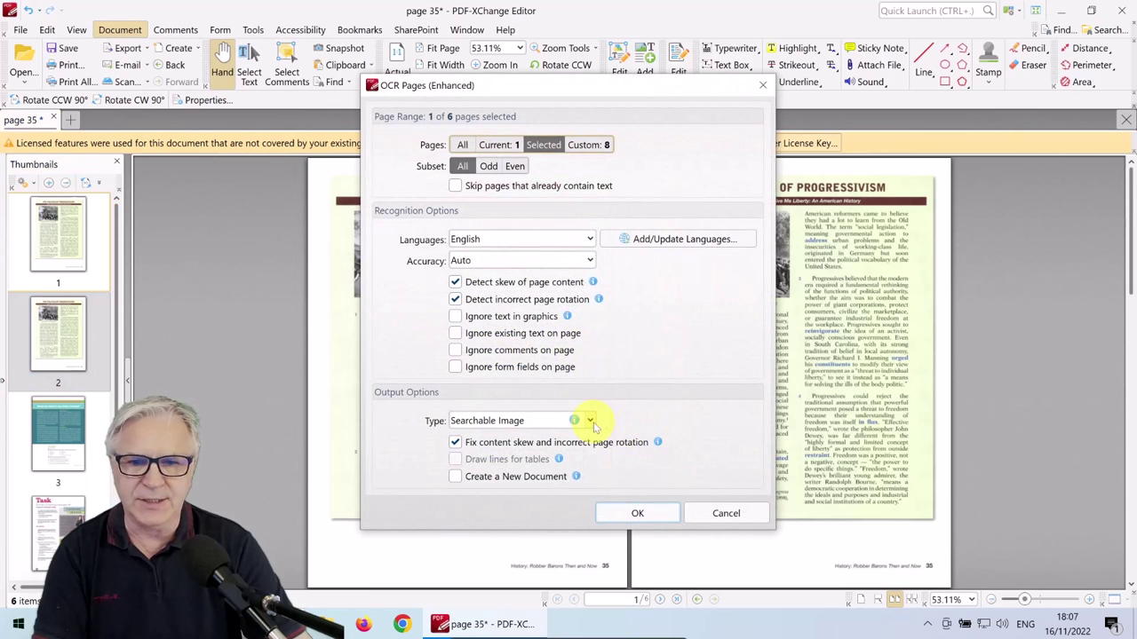
click(591, 423)
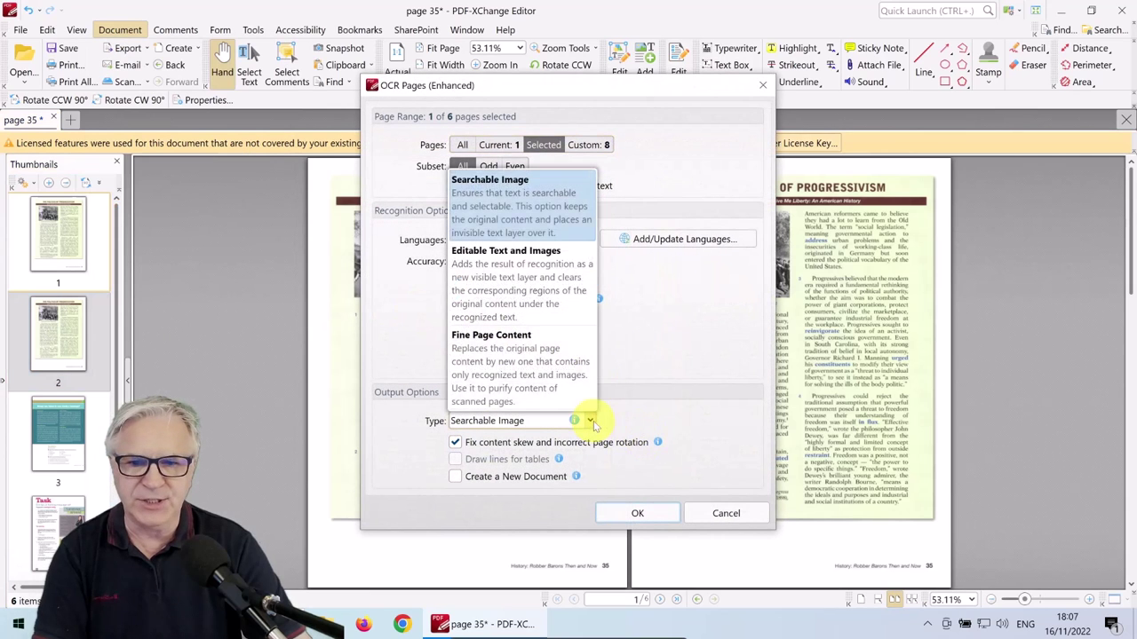
click(544, 284)
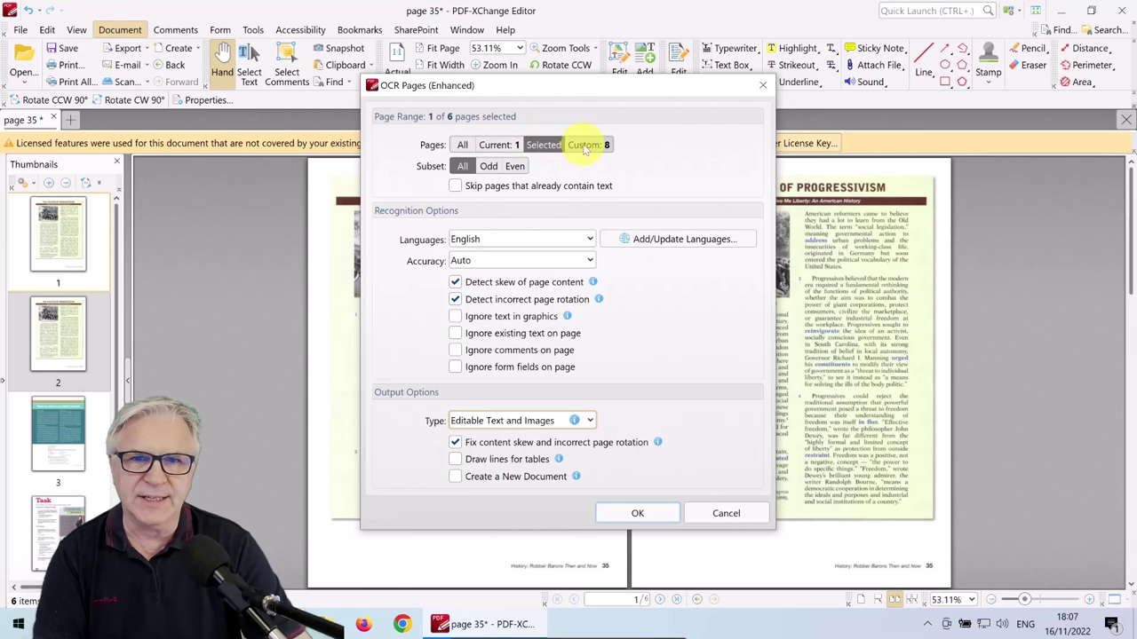
click(585, 147)
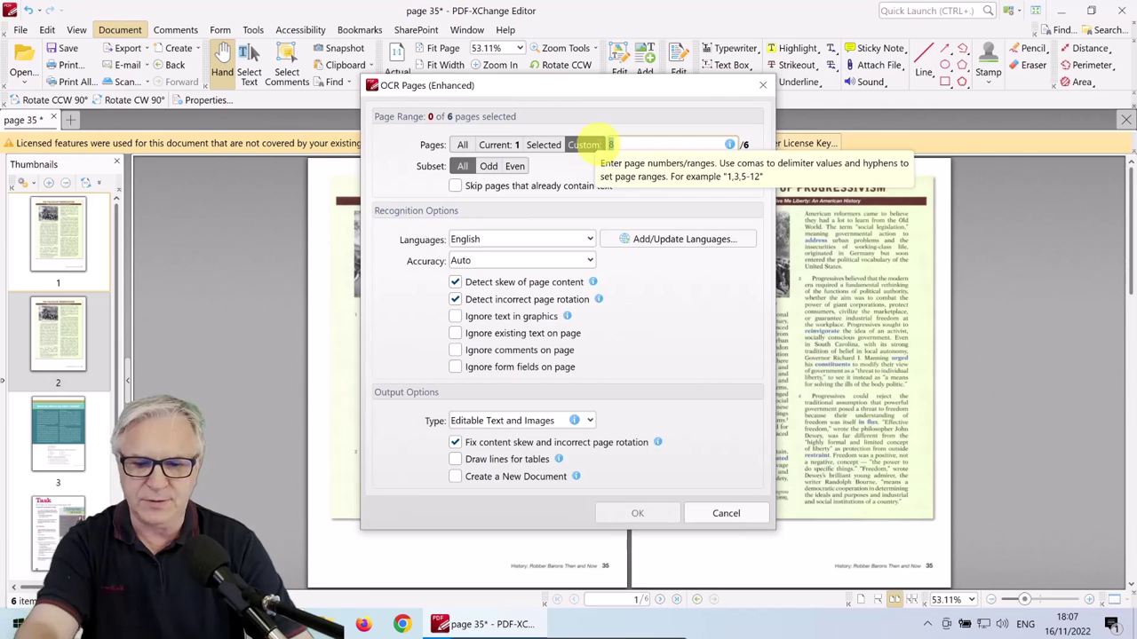
text(2)
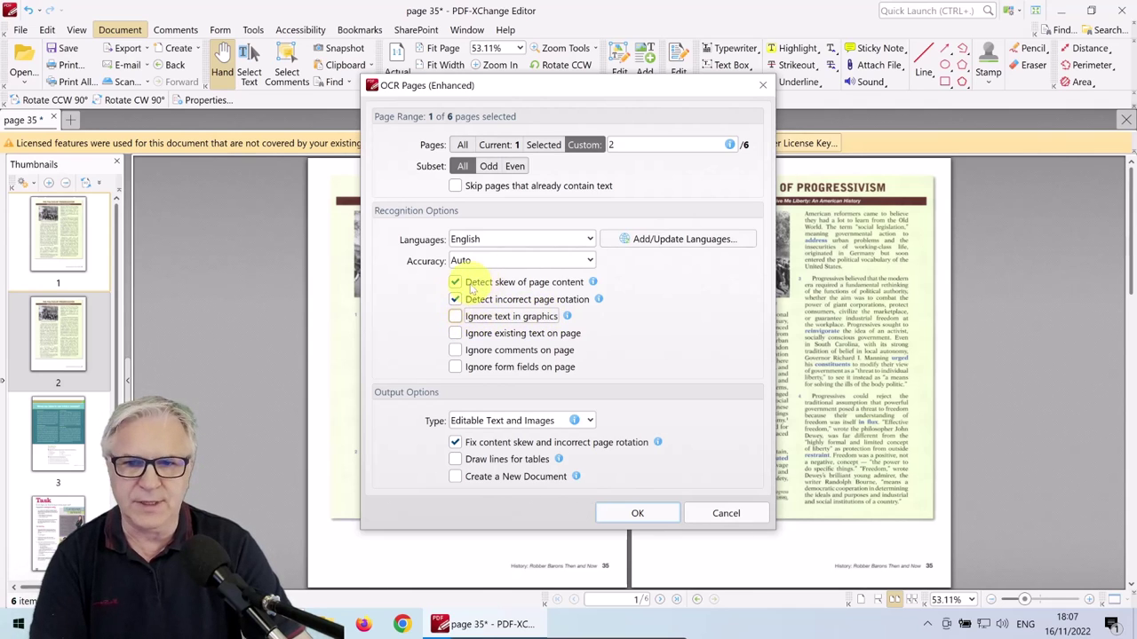
click(638, 515)
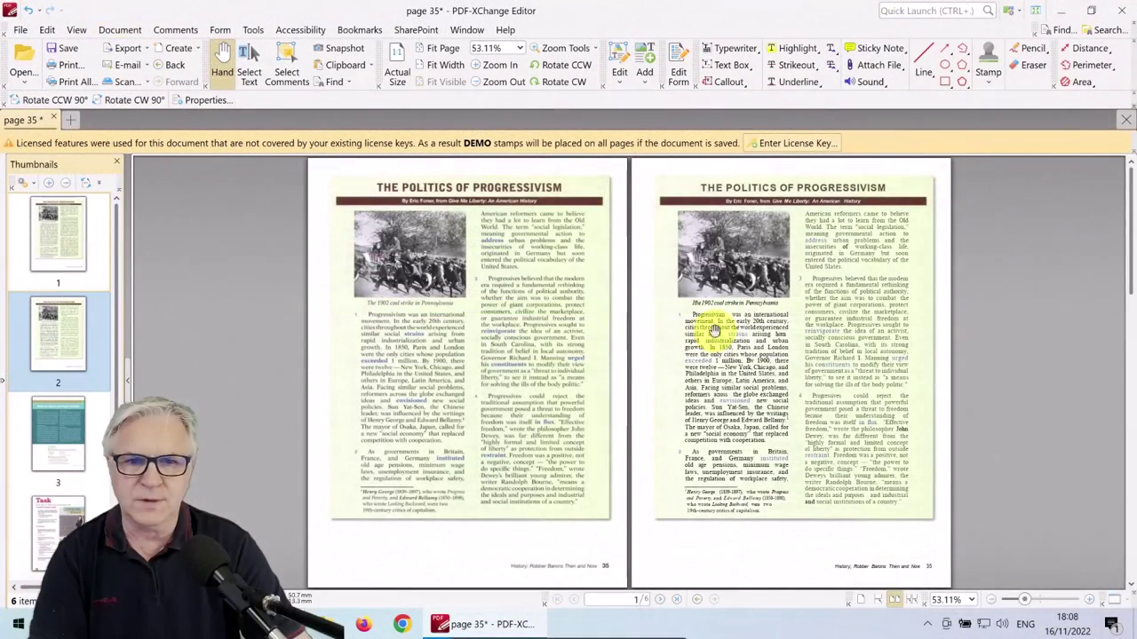
Enable page content editing, accept evaluation mode, and delete the background image behind the recognized text on page 2.
scroll(731, 304, up, 5)
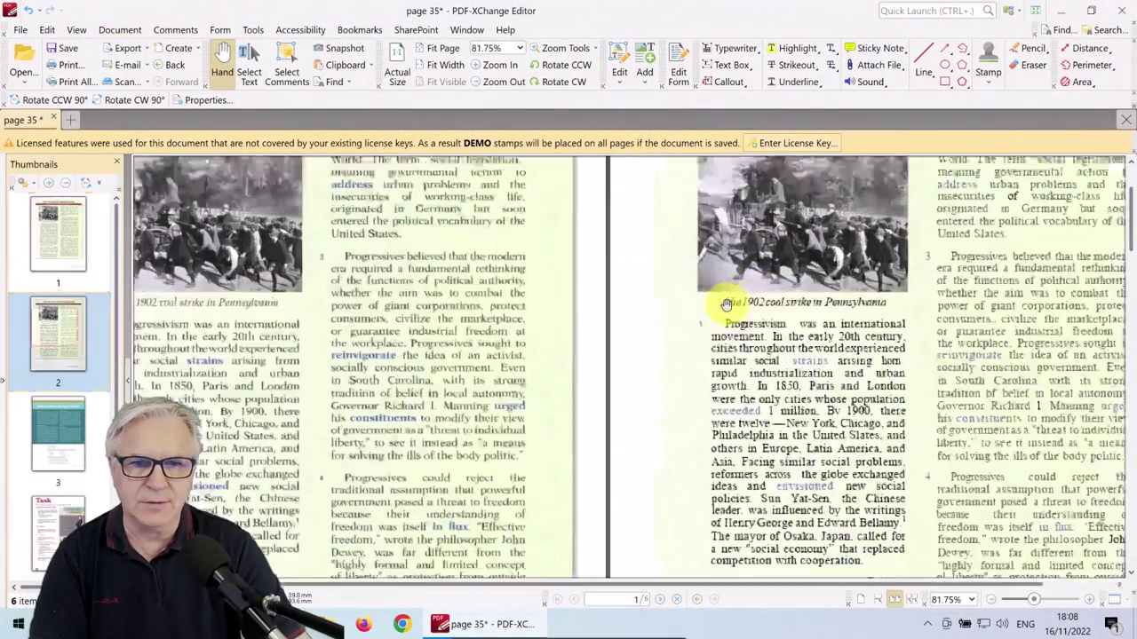
scroll(772, 325, up, 6)
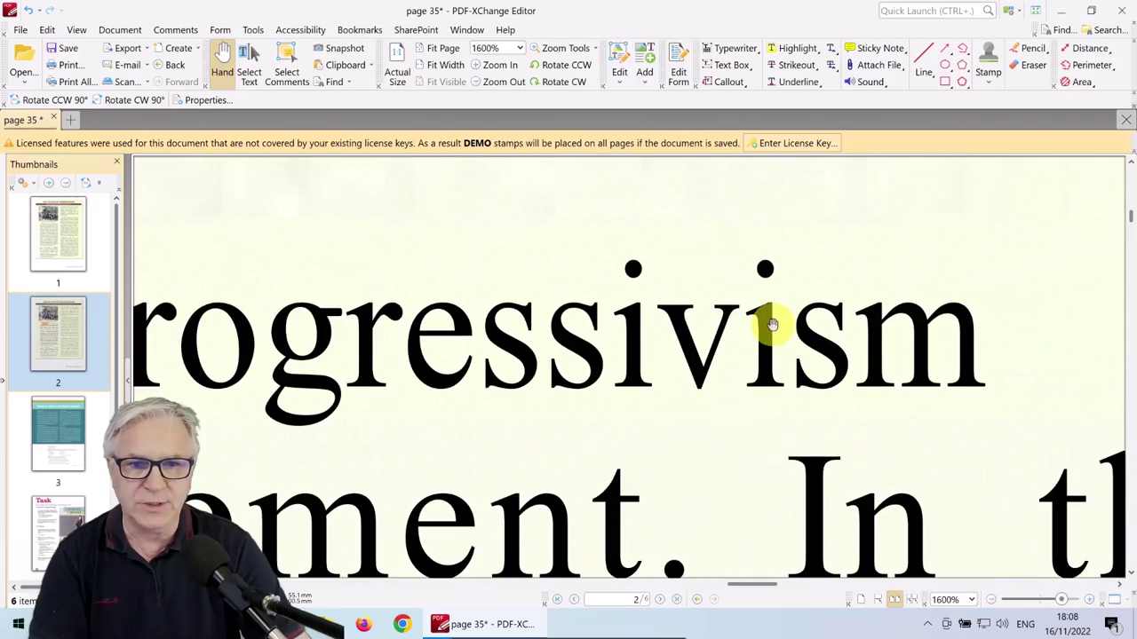
scroll(772, 324, down, 8)
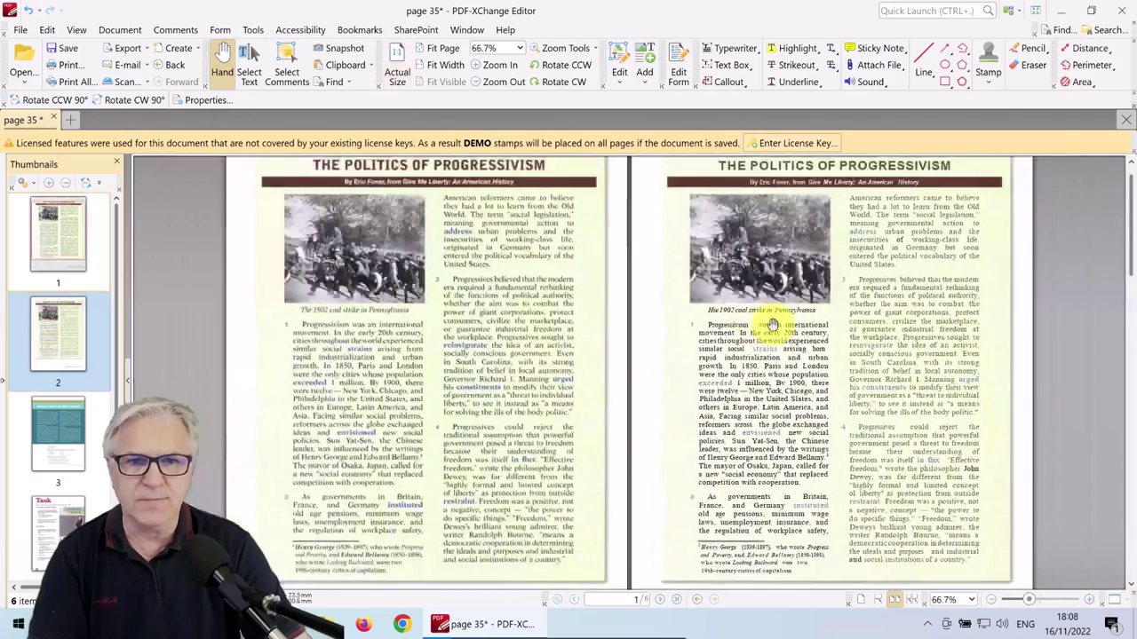
scroll(772, 324, down, 1)
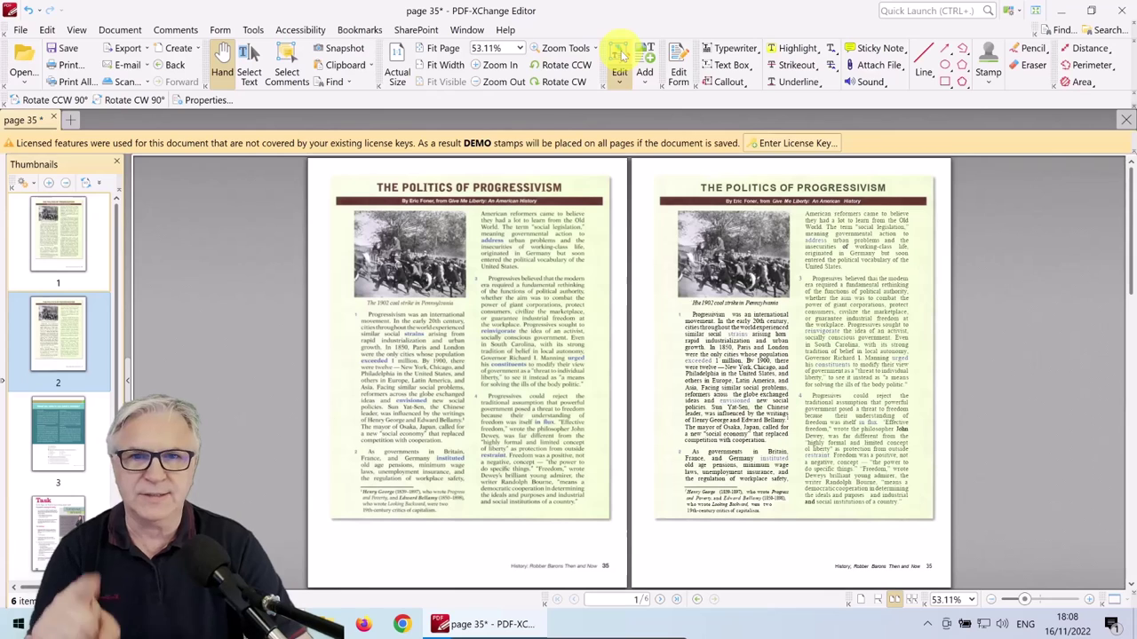
click(619, 55)
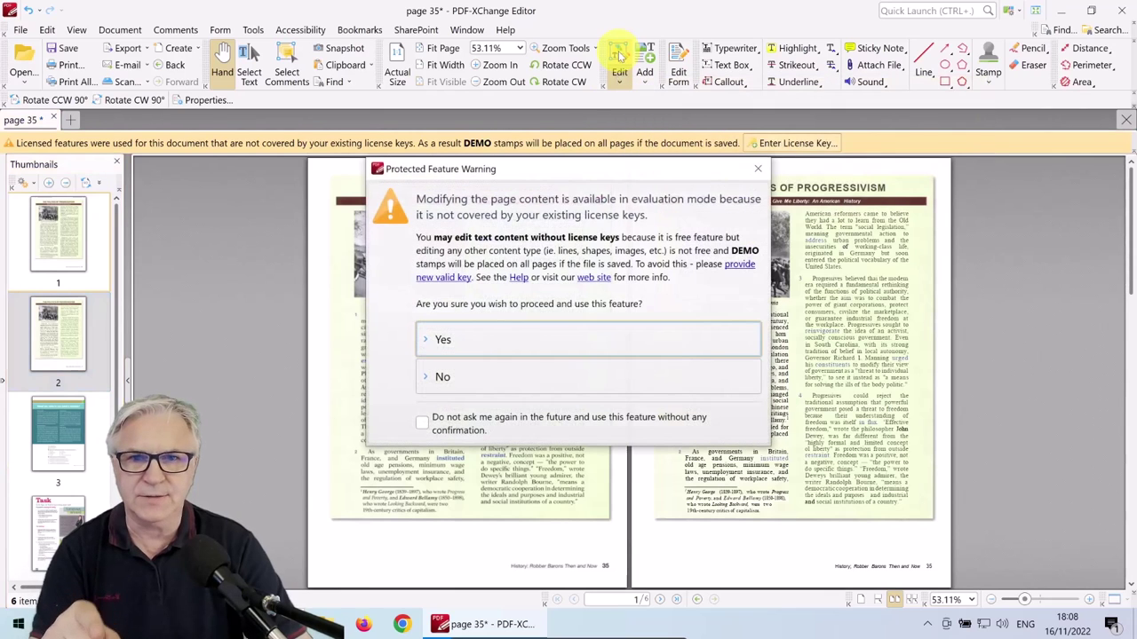
click(477, 341)
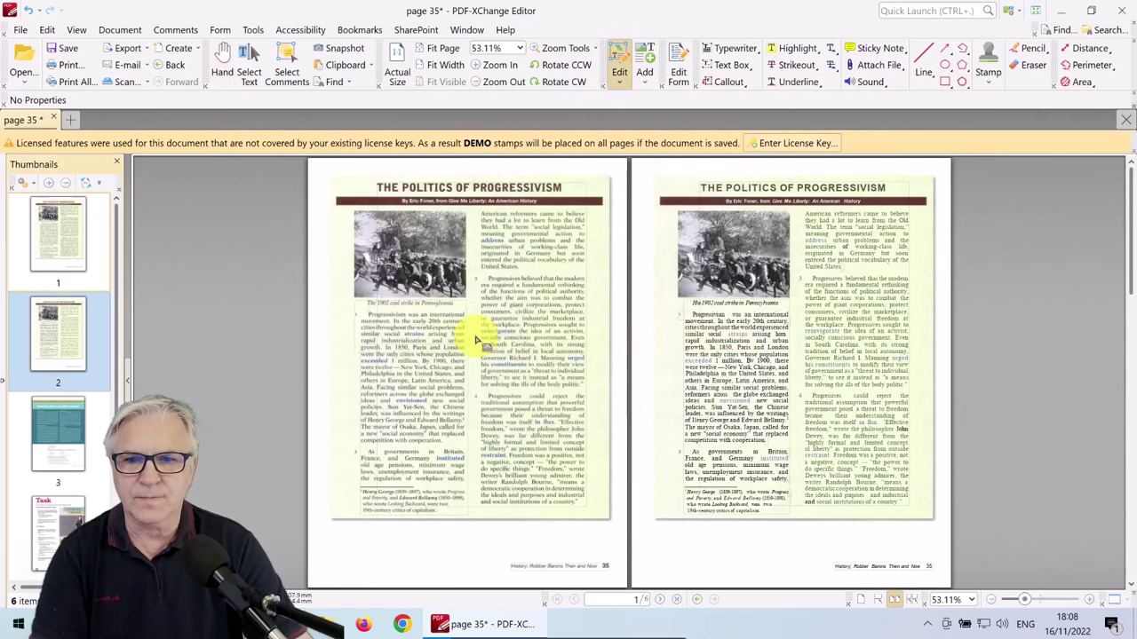
click(648, 240)
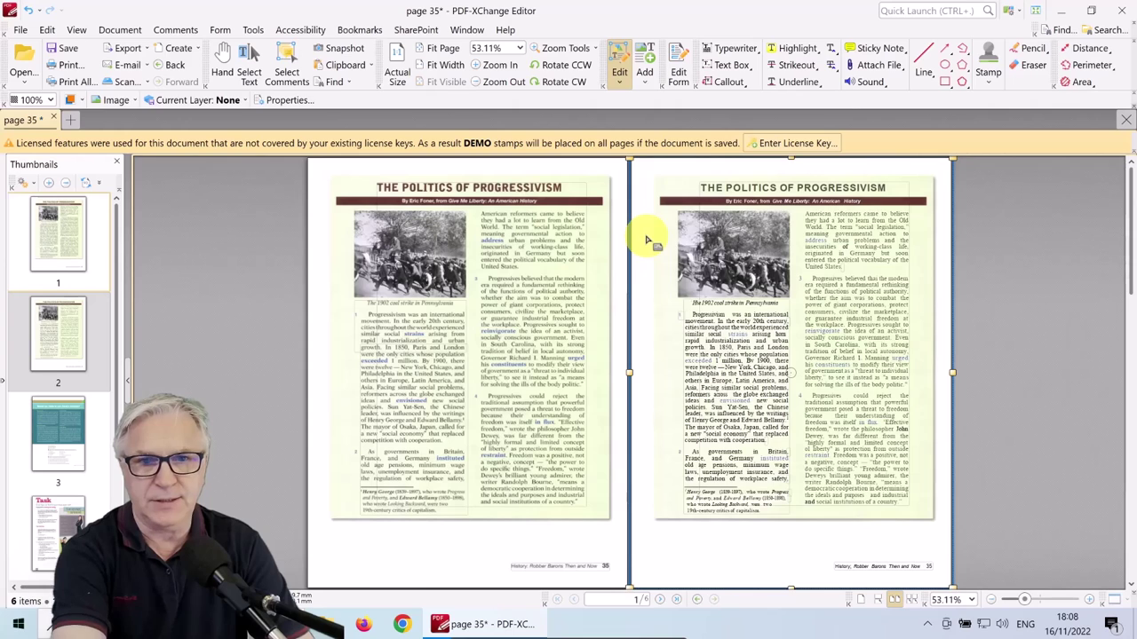
key(Delete)
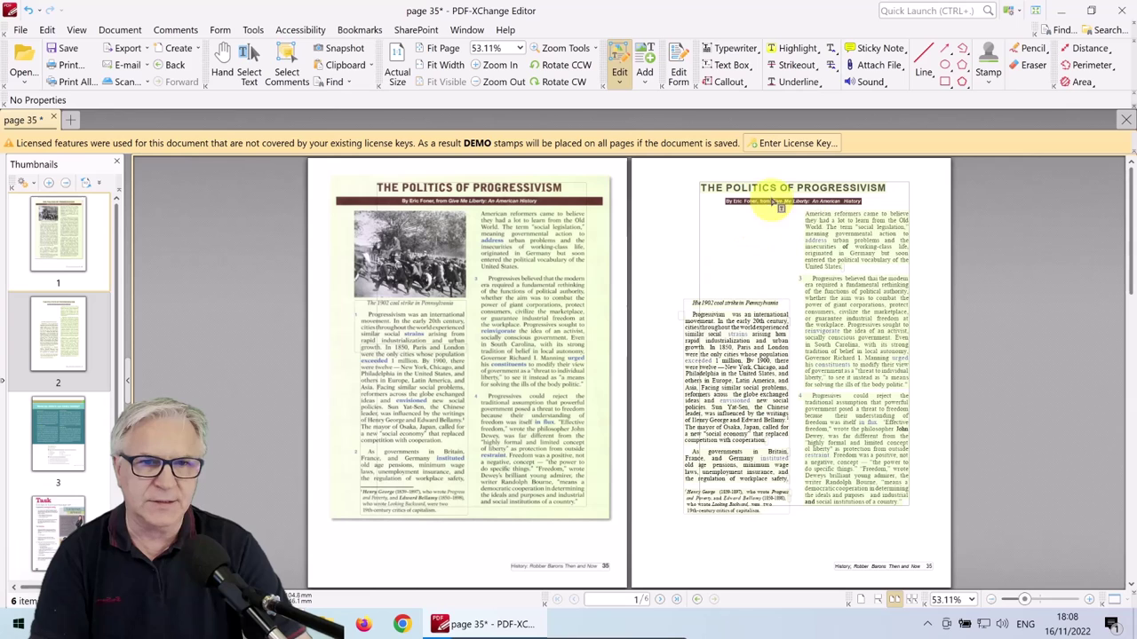
click(859, 345)
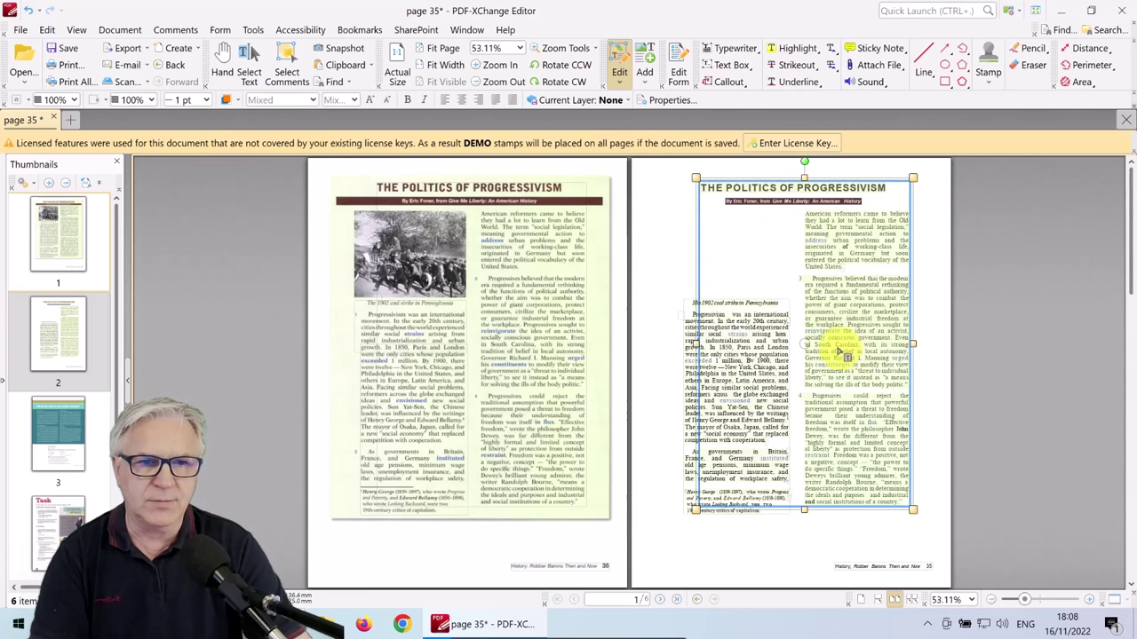
drag(807, 344, 830, 345)
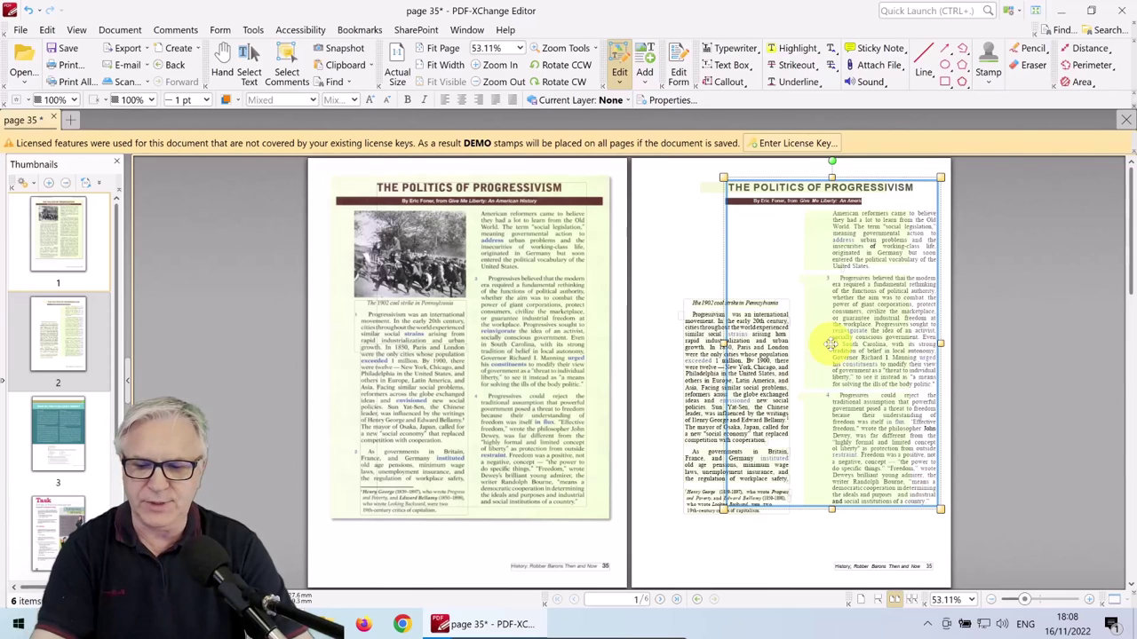
key(ctrl+z)
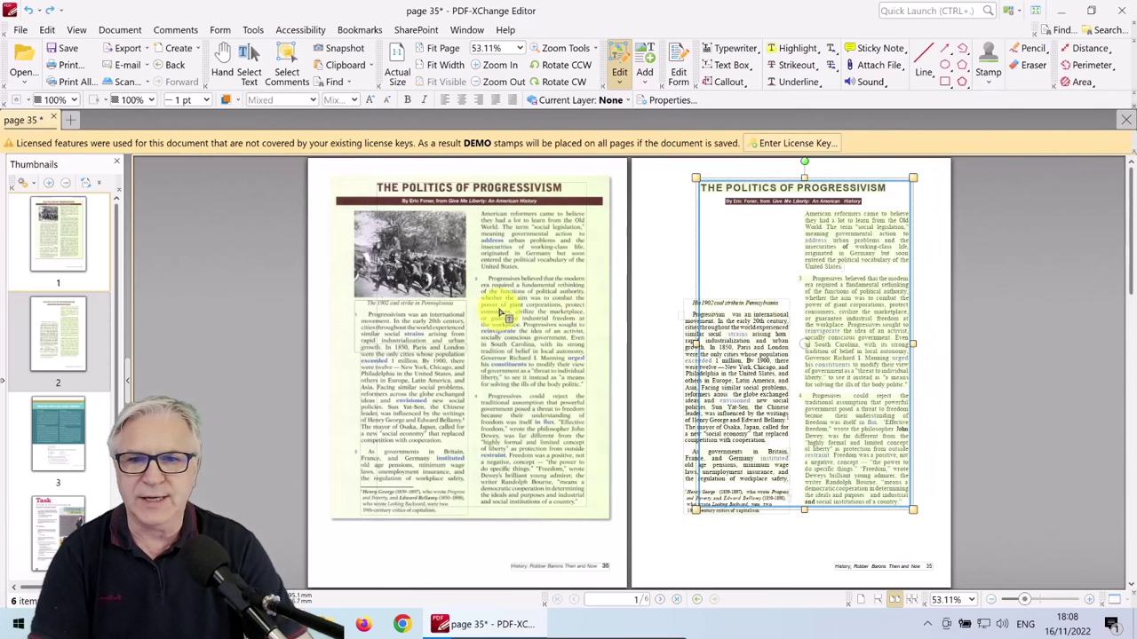
Make two copies of page 2 directly after it and display the document as continuous two-page spreads.
click(90, 353)
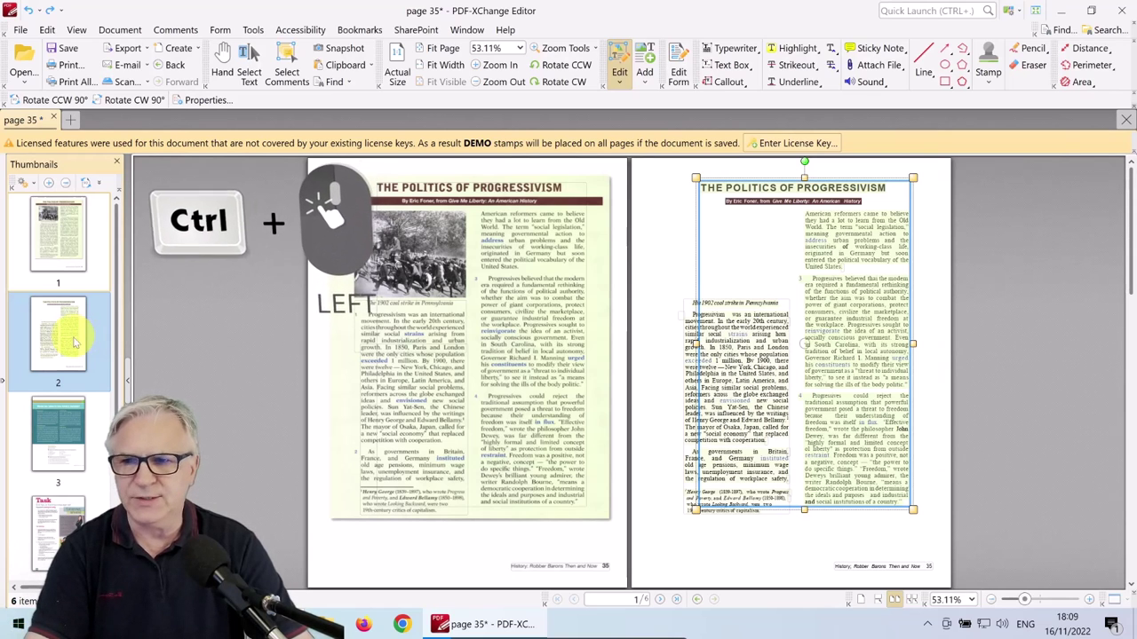
drag(74, 340, 93, 377)
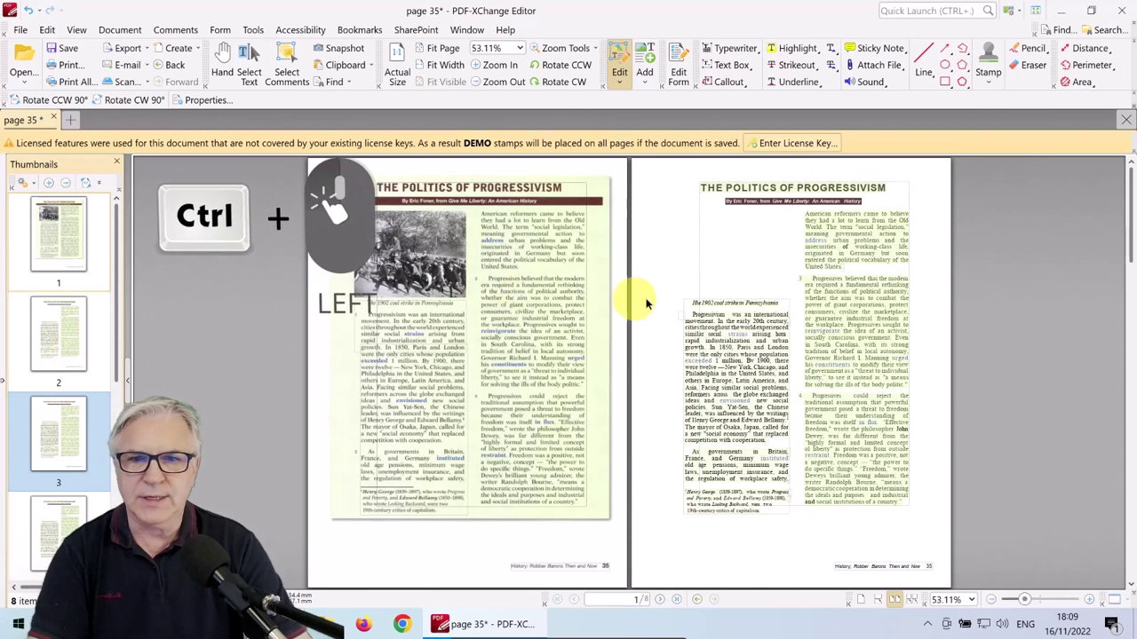
click(911, 599)
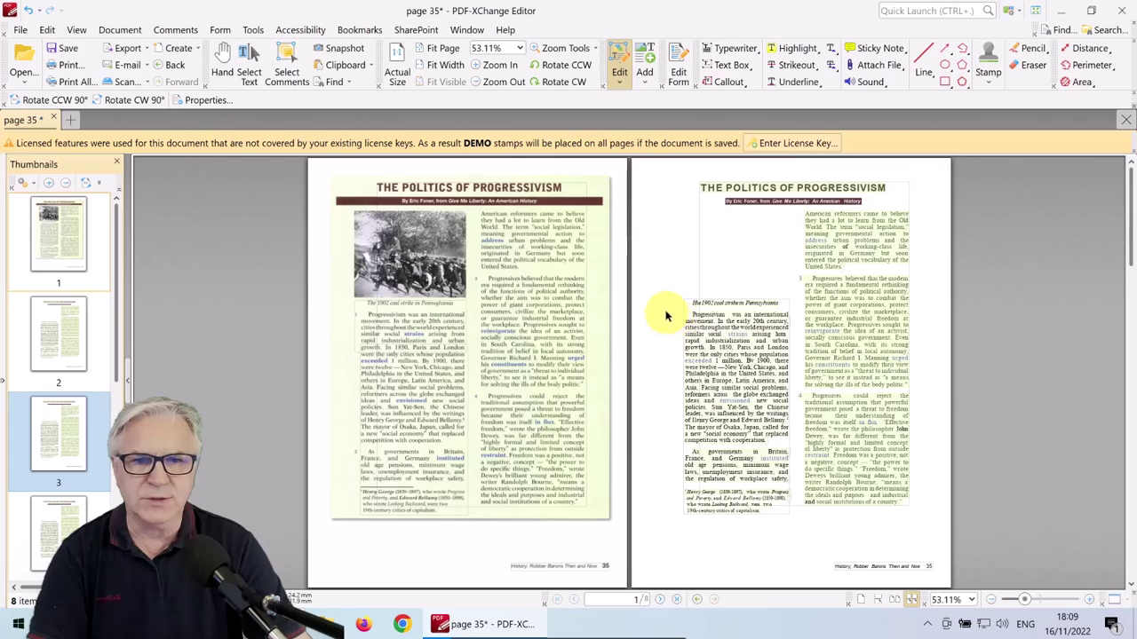
Select all the content on page 4 and delete it to leave a blank page.
scroll(657, 298, down, 1)
scroll(657, 298, down, 5)
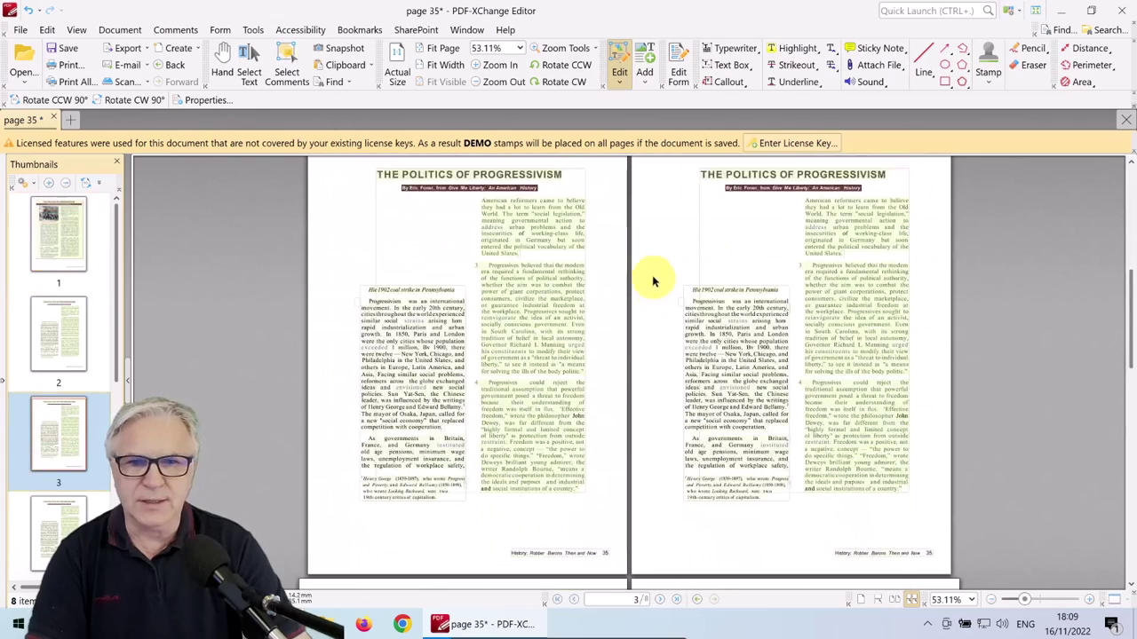
scroll(632, 265, up, 2)
scroll(631, 266, down, 1)
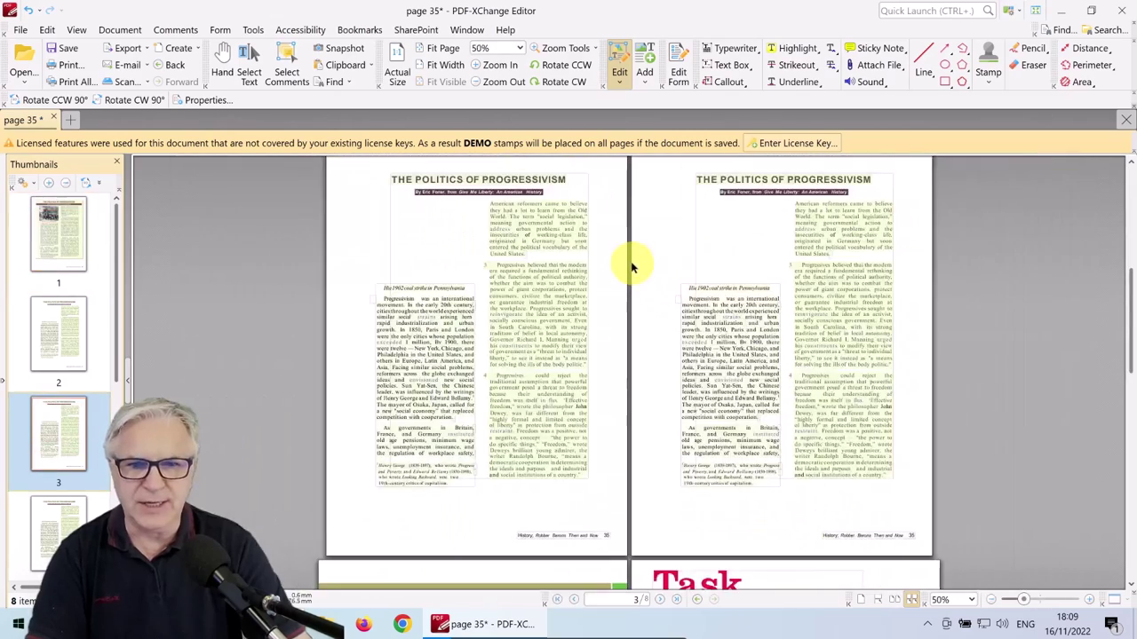
scroll(657, 231, down, 1)
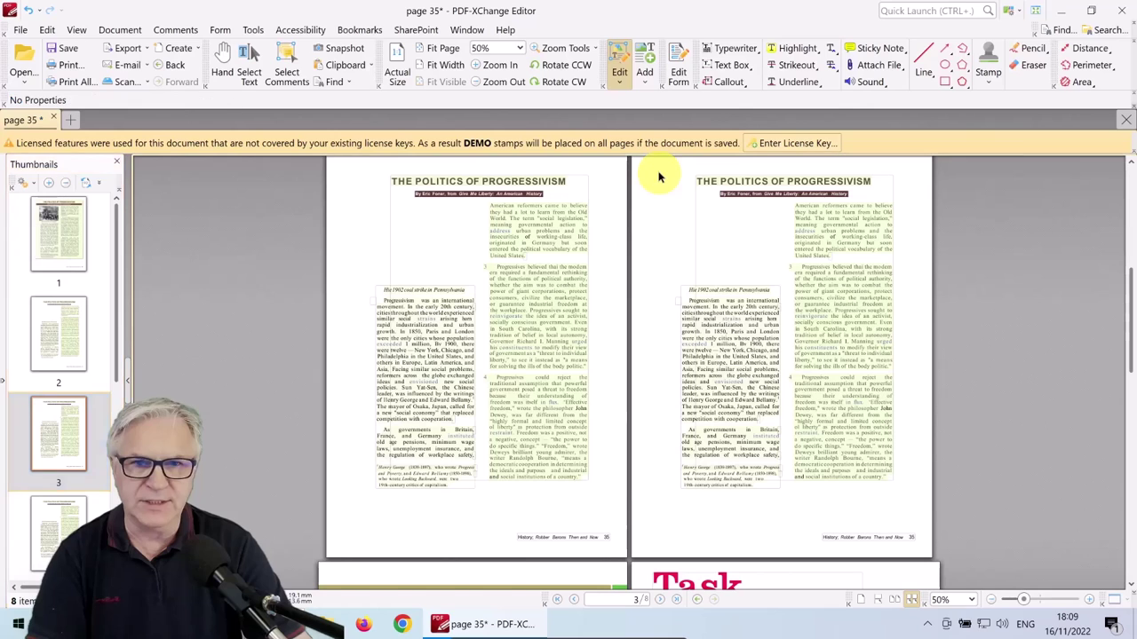
drag(659, 172, 920, 551)
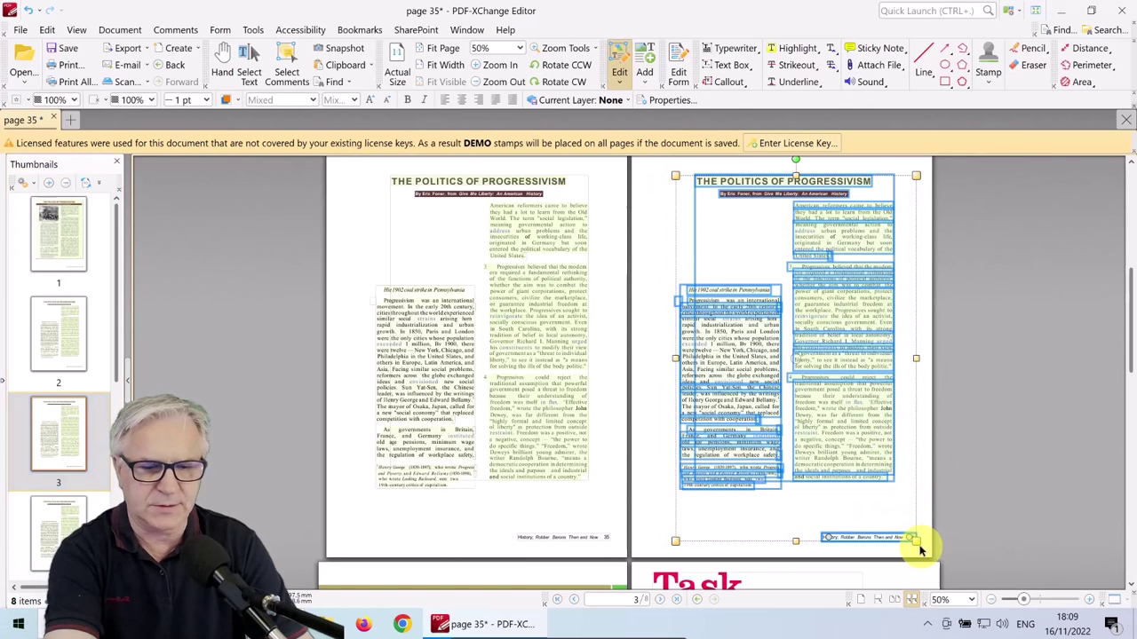
key(Delete)
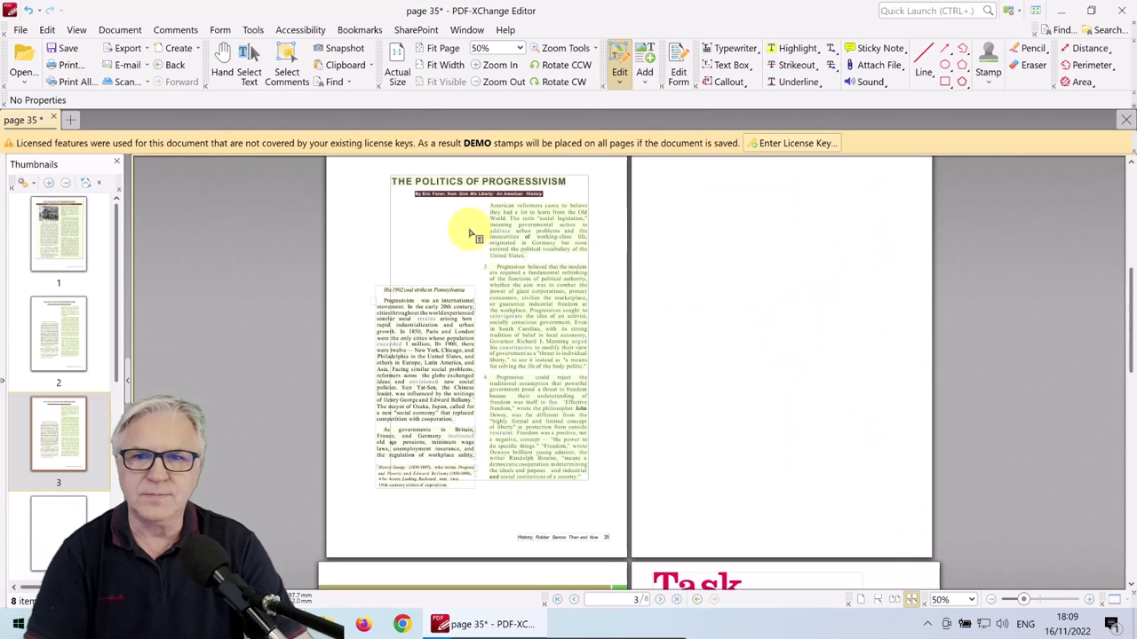
Move the text block with the title and second-column paragraphs from page 3 onto blank page 4, then deselect it.
click(495, 318)
drag(491, 327, 802, 331)
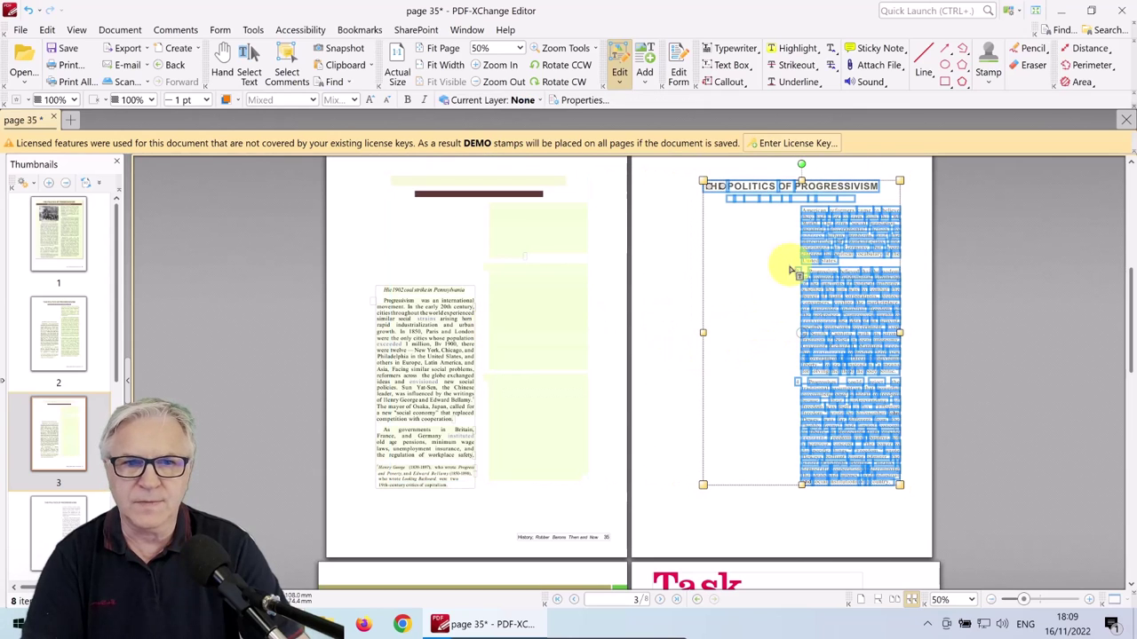
click(677, 328)
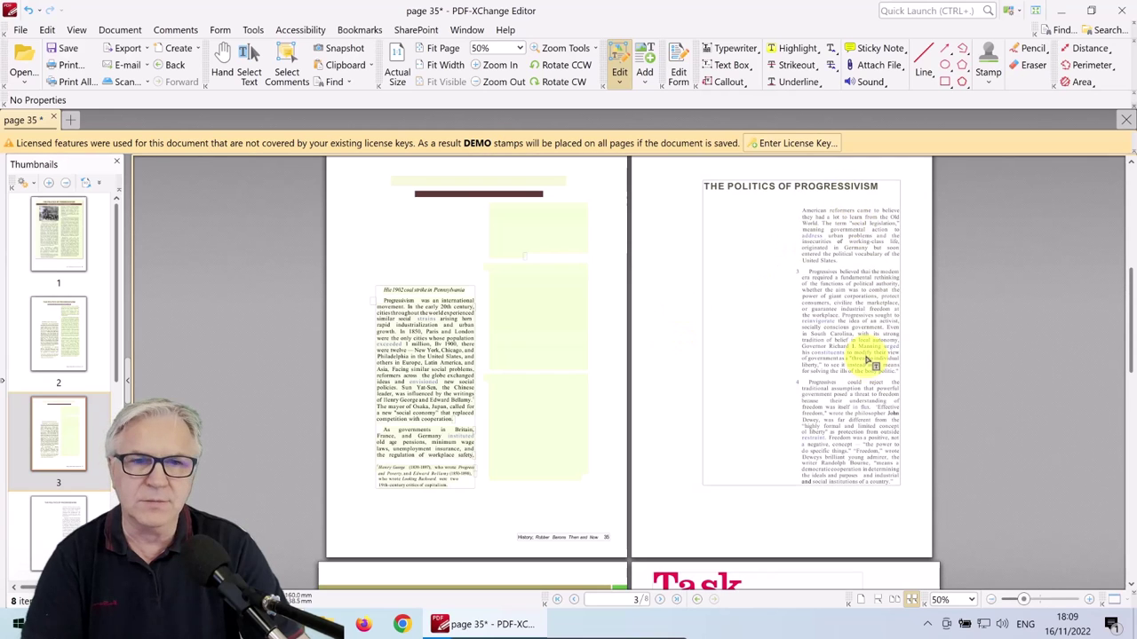
Set the fill color of the entire text block on page 4 to black.
click(858, 334)
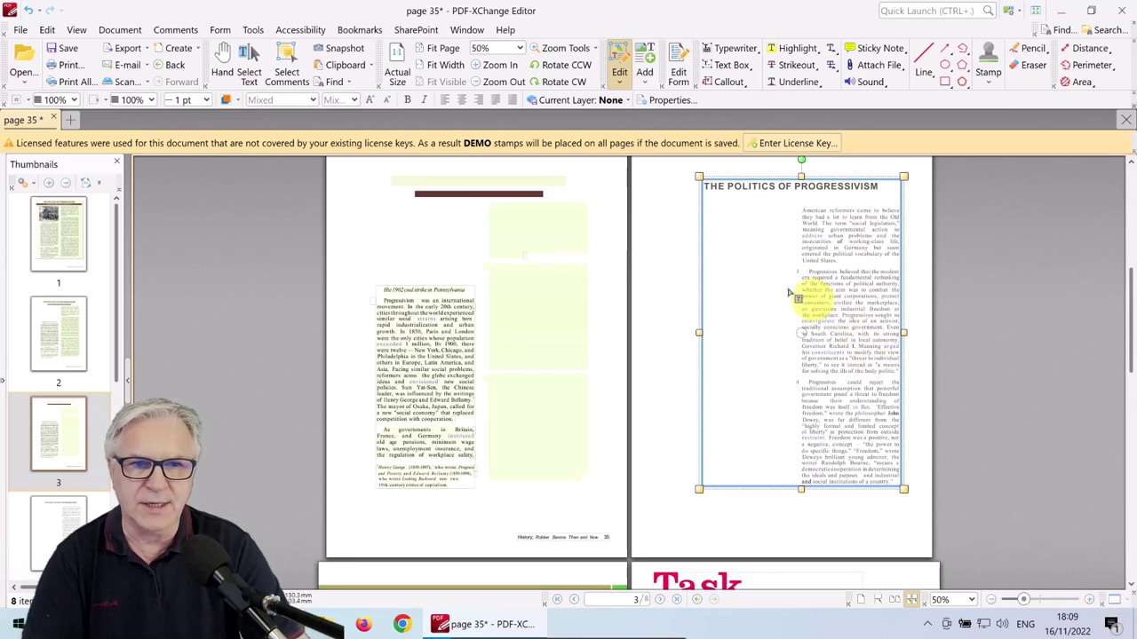
click(20, 100)
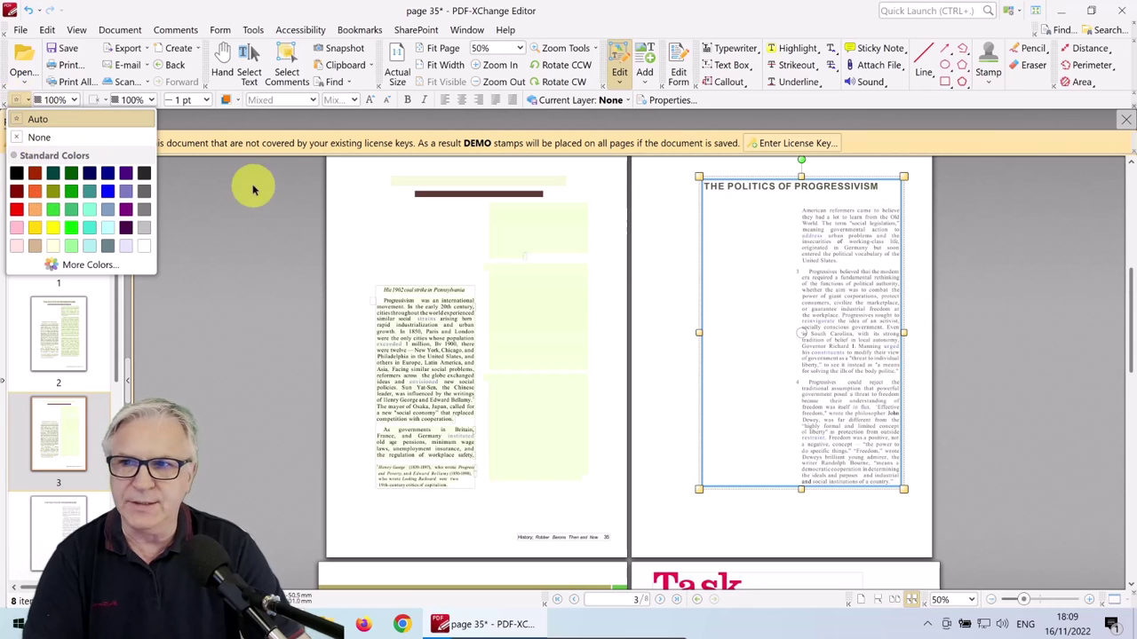
click(678, 270)
scroll(900, 234, up, 6)
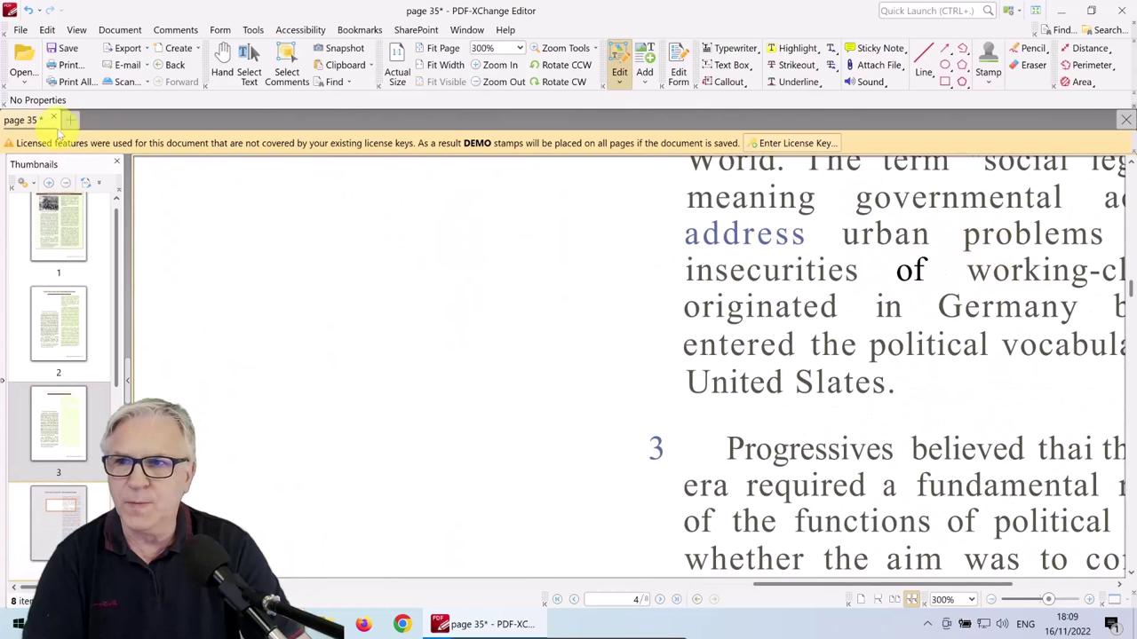
click(930, 343)
key(ctrl+8)
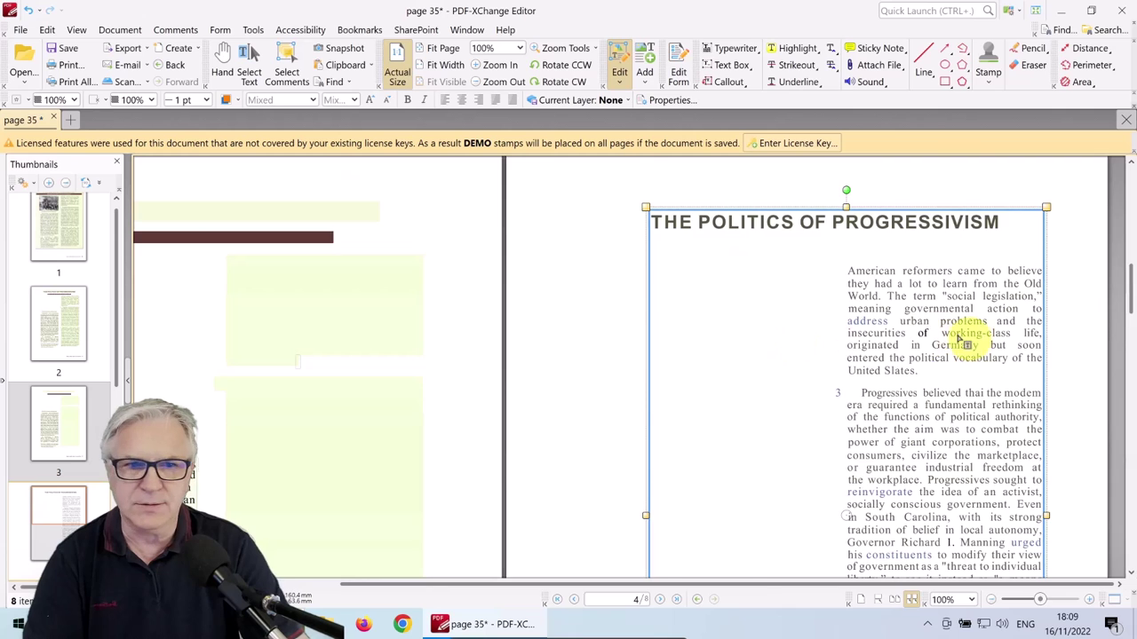
scroll(954, 333, up, 4)
click(17, 100)
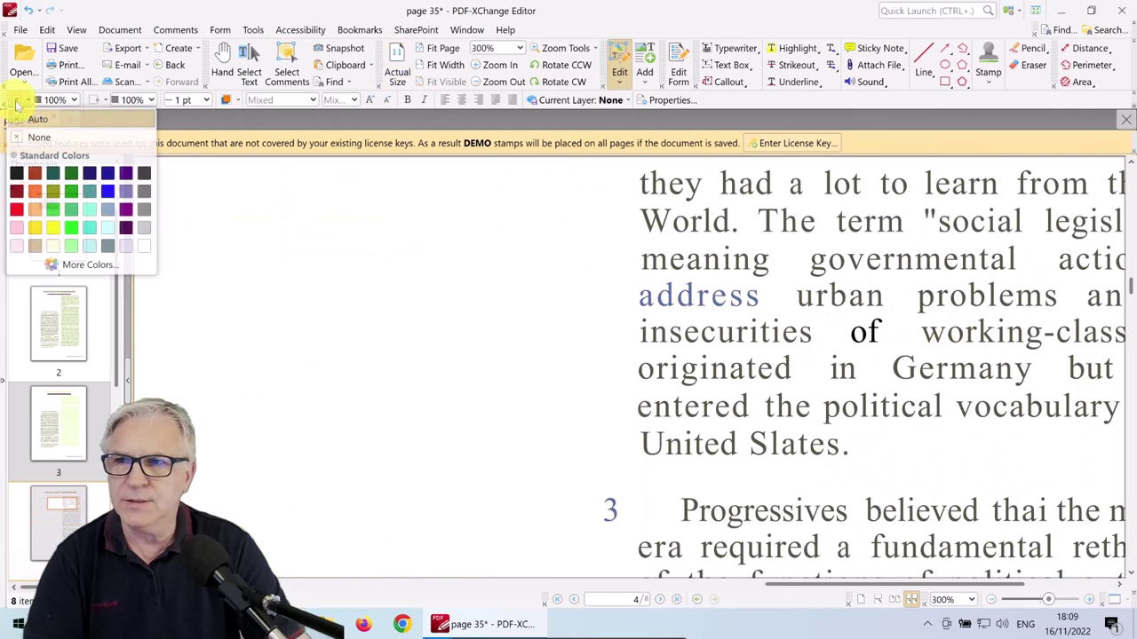
click(16, 174)
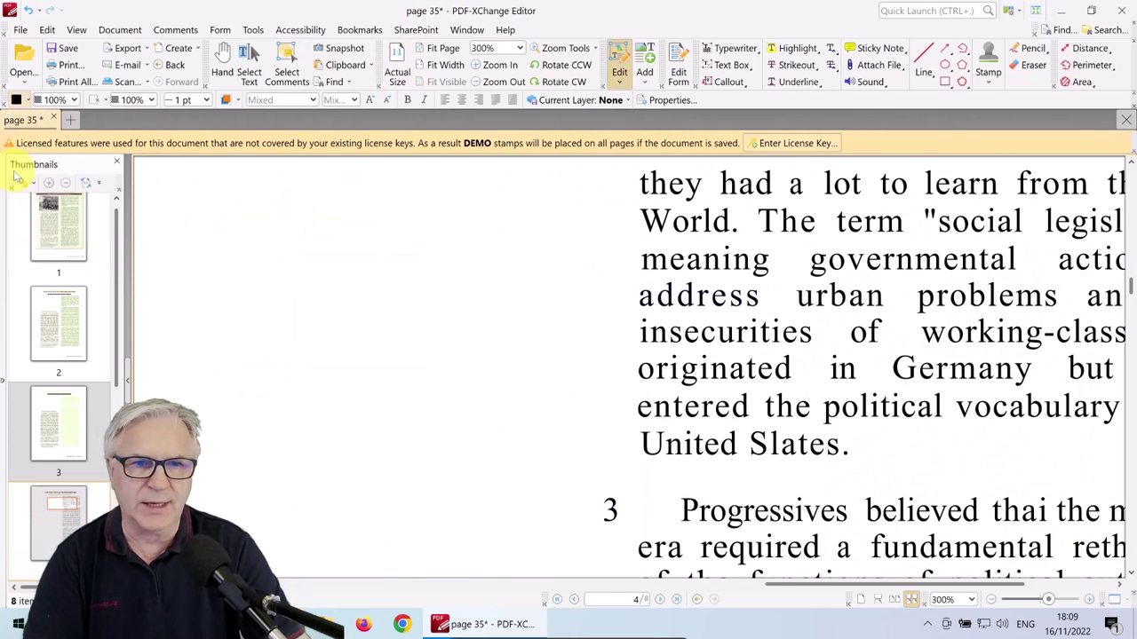
Try red as the fill color of the page 4 text block and return it to black.
click(15, 102)
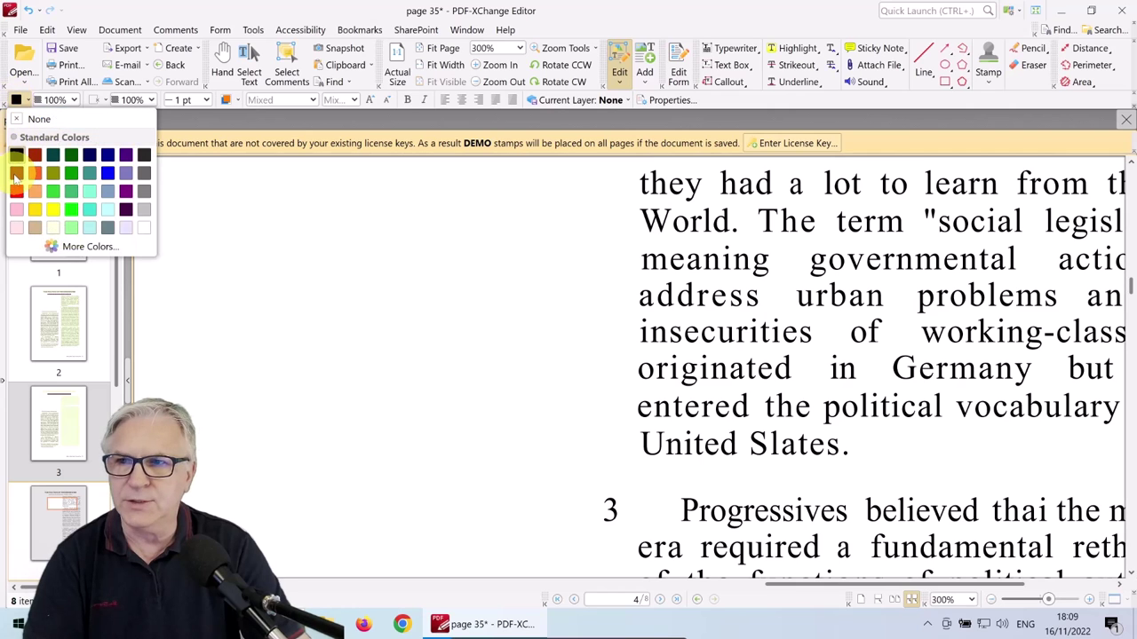
click(17, 194)
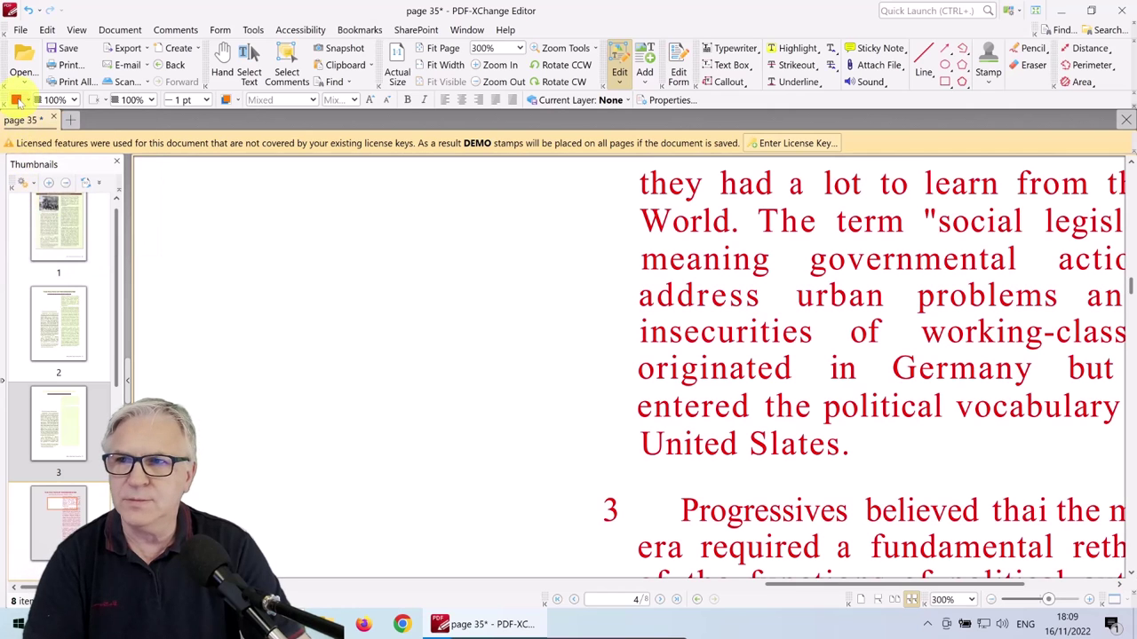
click(17, 101)
click(16, 156)
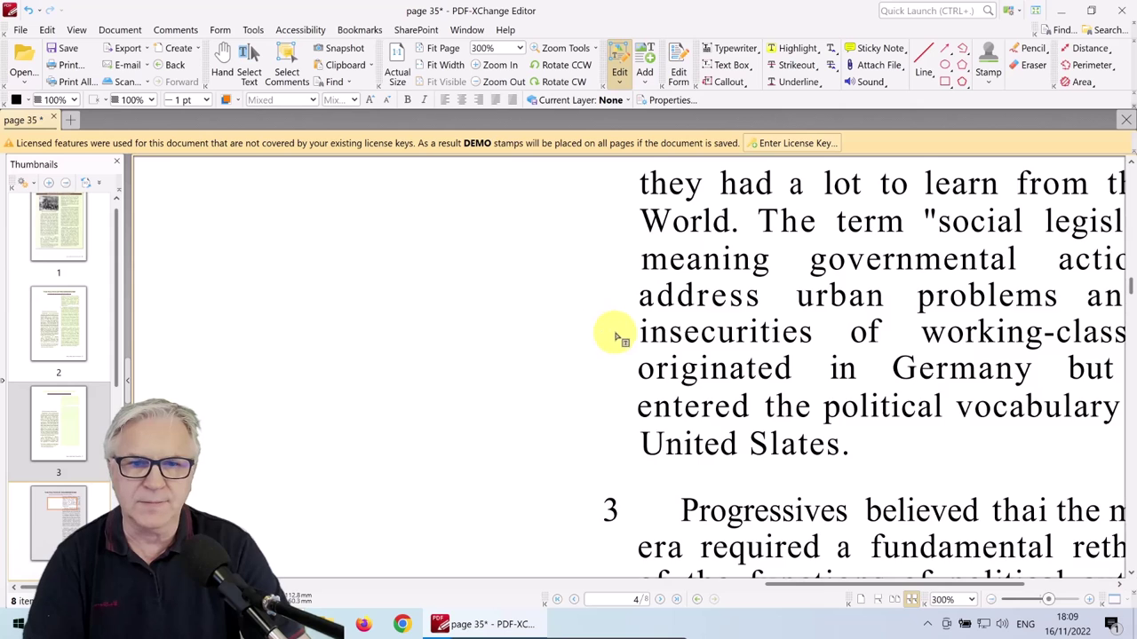
Move the first-column text block from page 3 to the empty first column of page 4, nudge it slightly right and deselect it.
ctrl+scroll(614, 333, down, 6)
scroll(787, 362, down, 1)
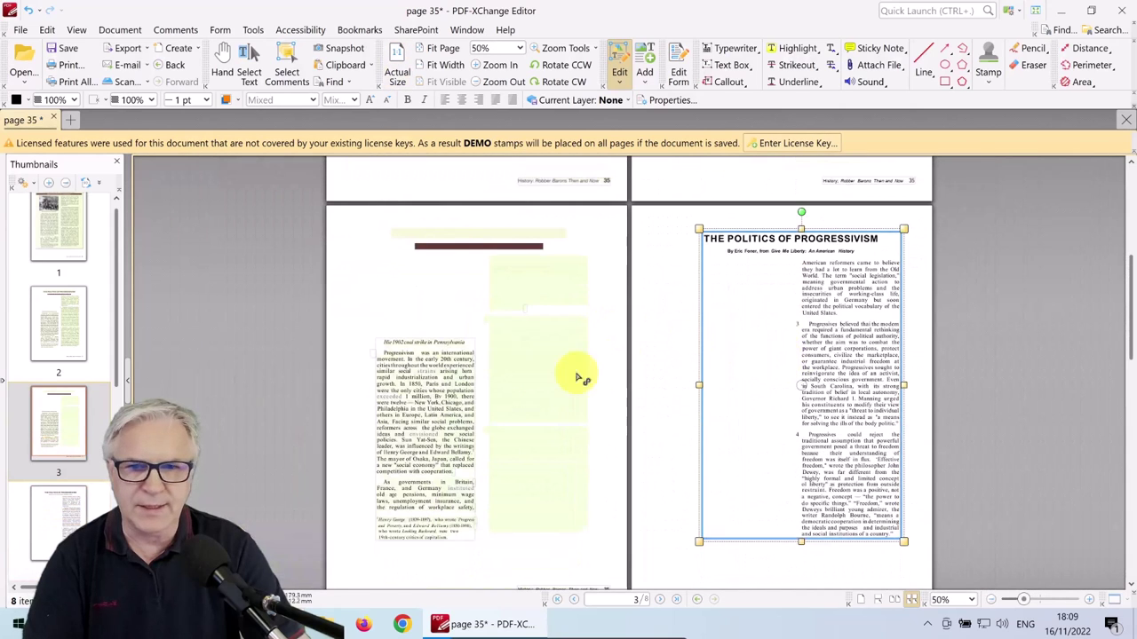
click(418, 425)
drag(537, 427, 728, 432)
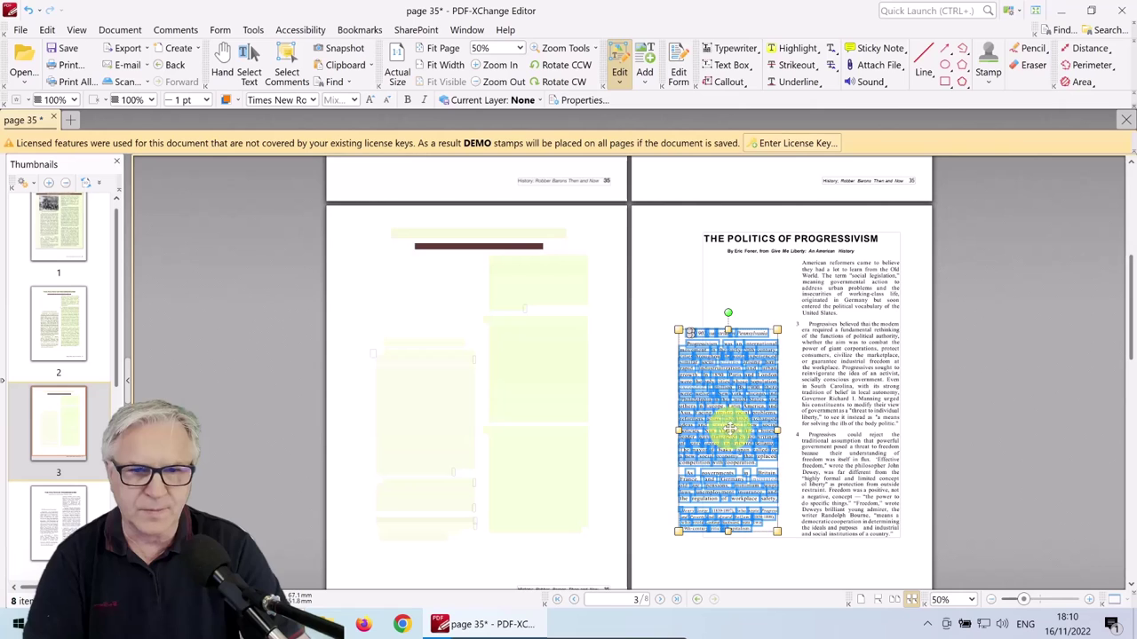
key(Right)
key(Right)
key(Right)
key(Right)
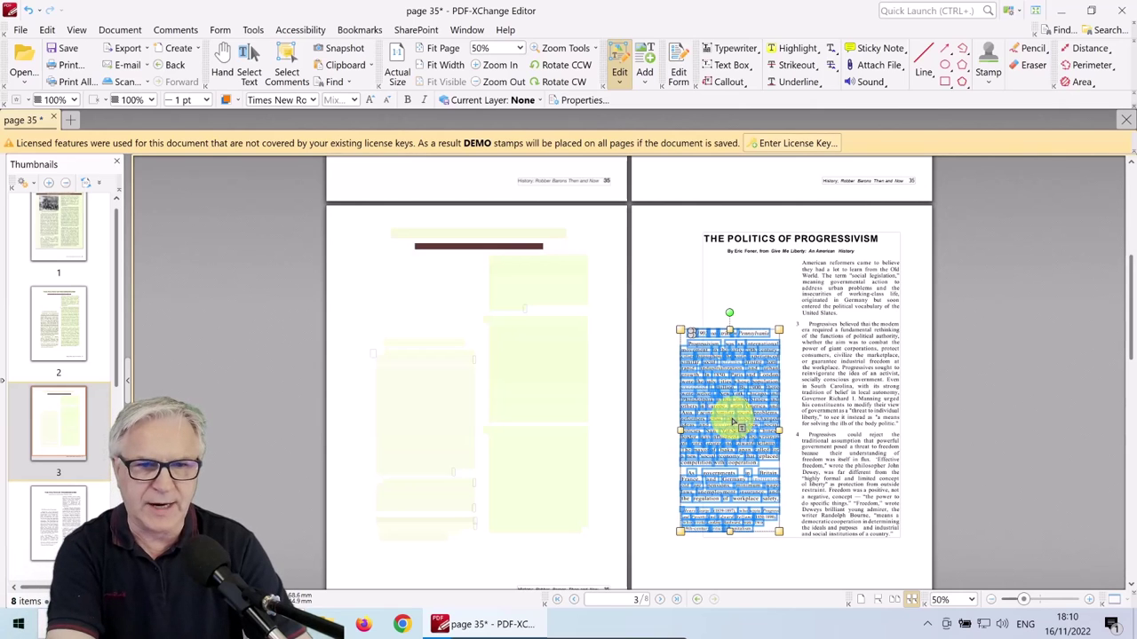
click(639, 299)
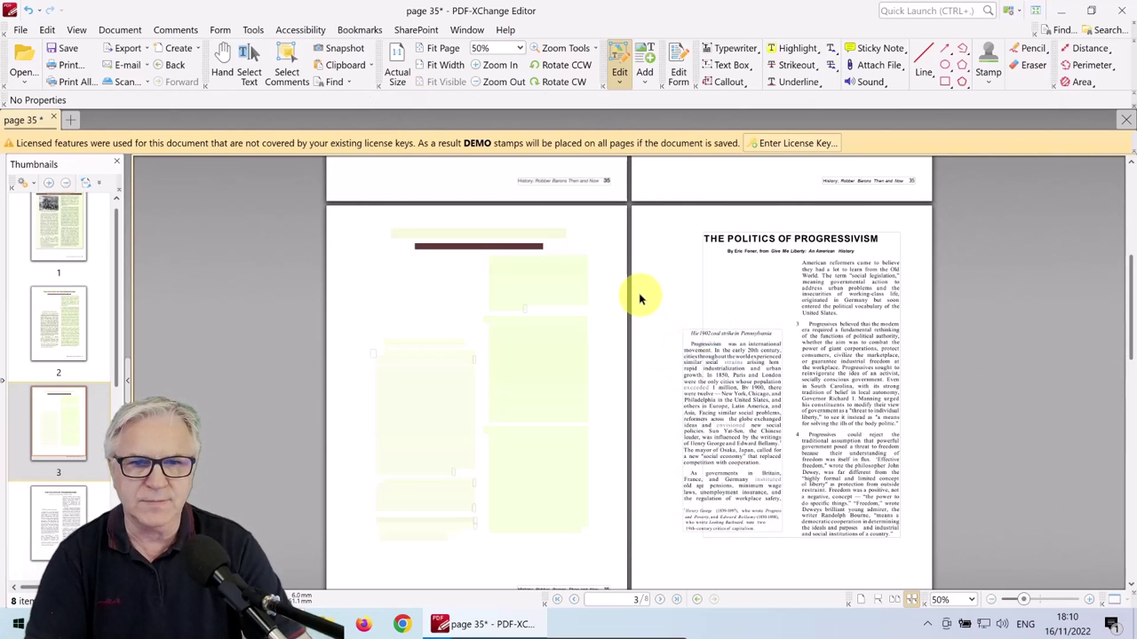
Set the fill color of the first-column text block on page 4 to black and deselect the block.
click(735, 427)
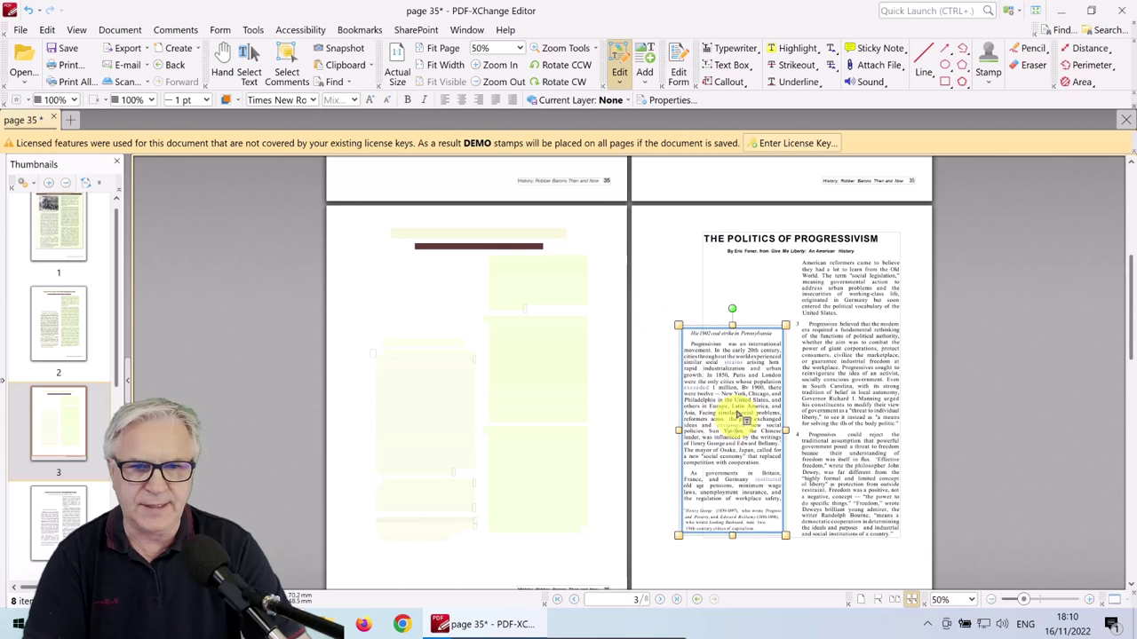
click(18, 102)
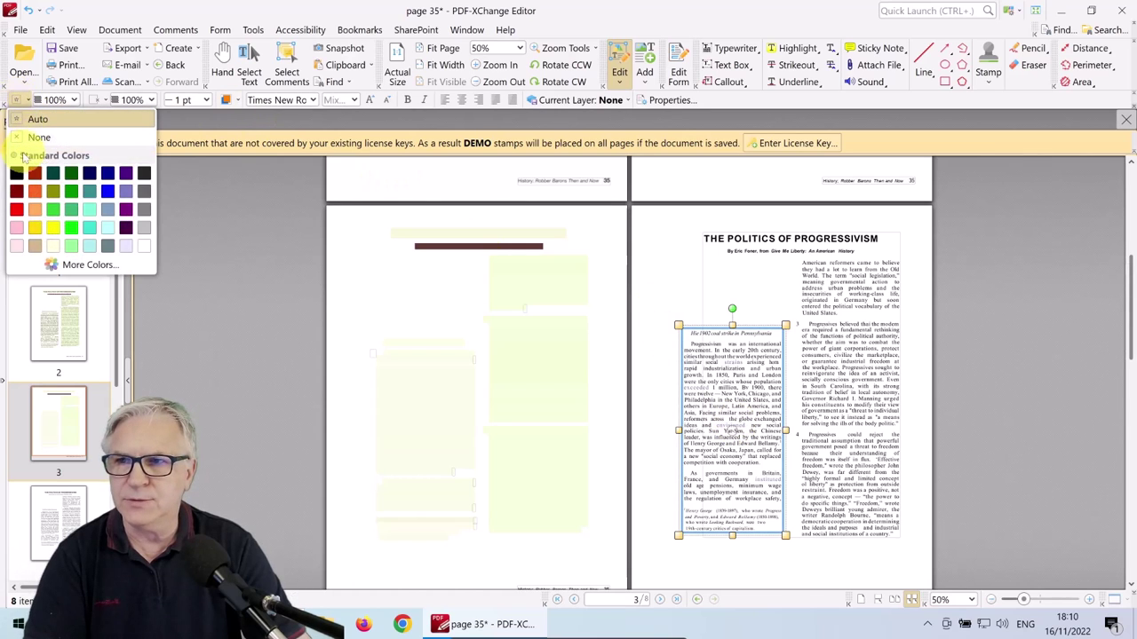
click(18, 177)
click(675, 285)
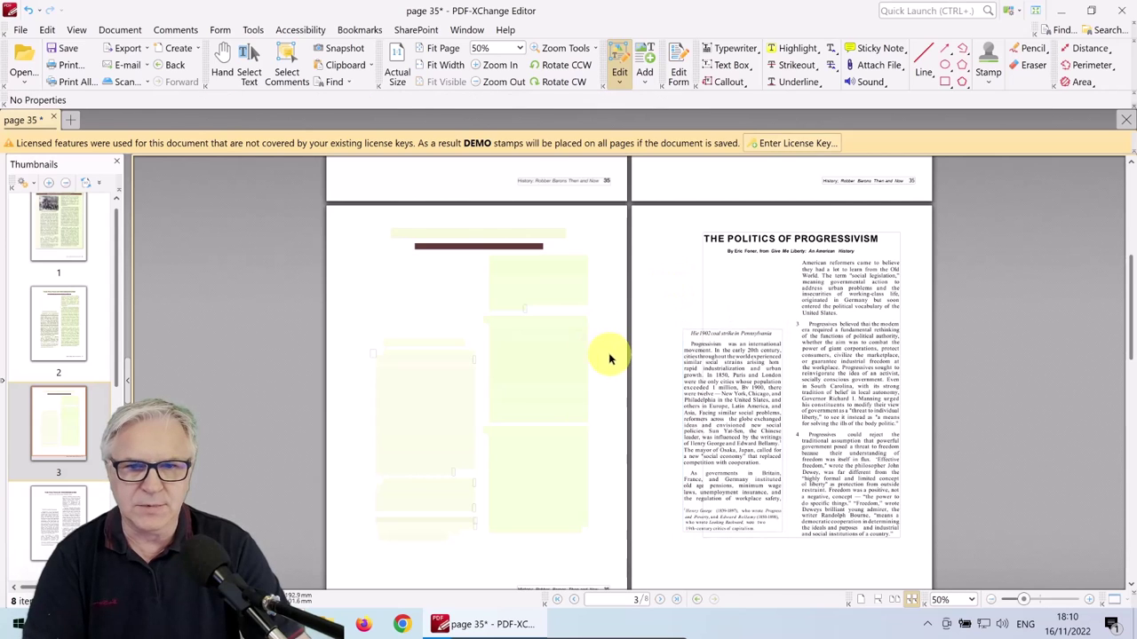
Move the footer text with the page number from page 3 to the same spot on page 4 and deselect it.
scroll(611, 382, down, 2)
click(571, 517)
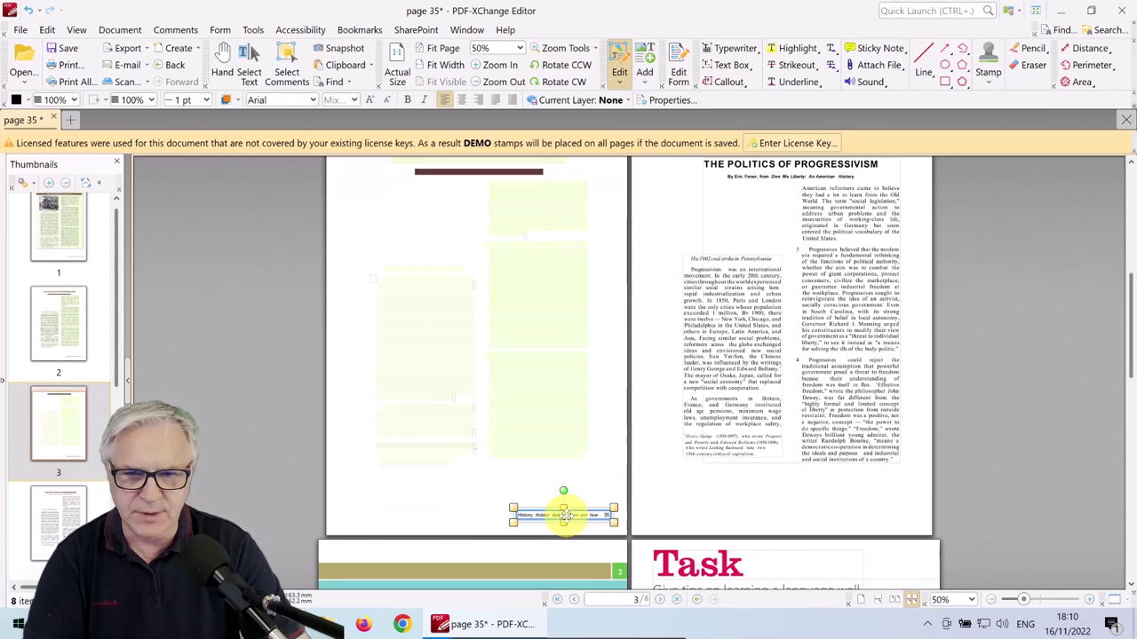
drag(565, 516, 875, 517)
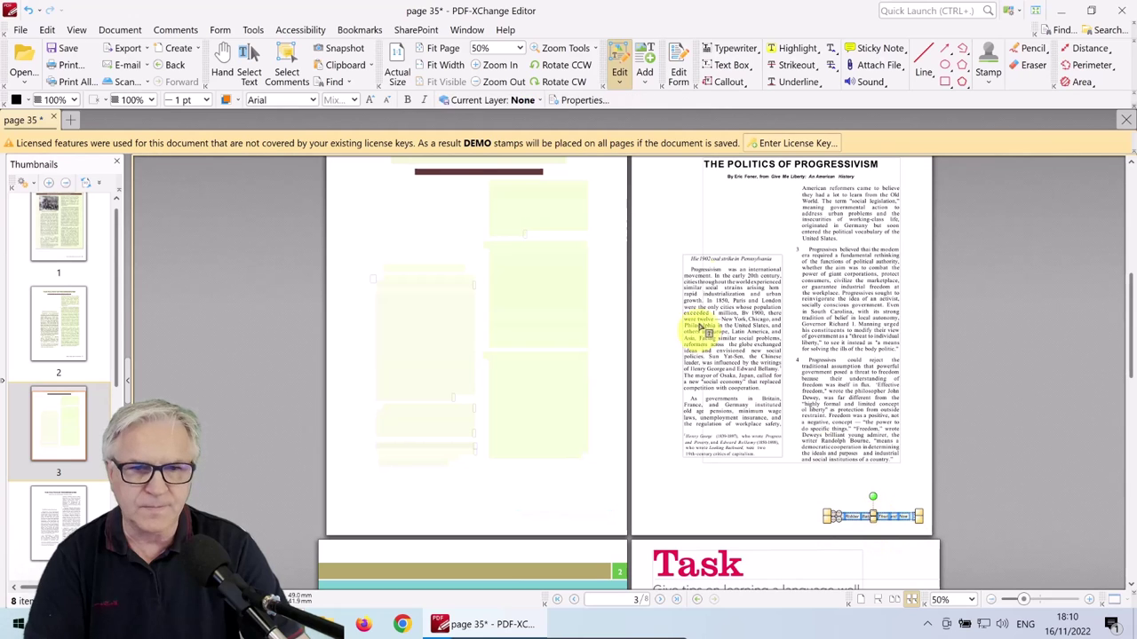
click(668, 280)
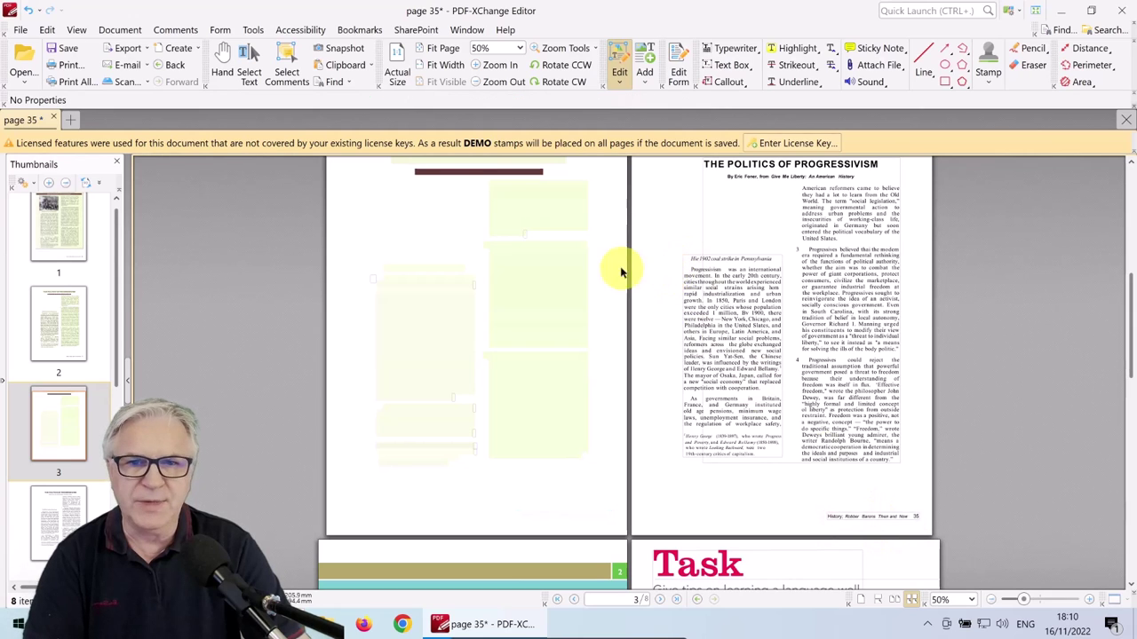
Delete page 3, which holds only the leftover background pieces, from the document.
scroll(607, 302, up, 1)
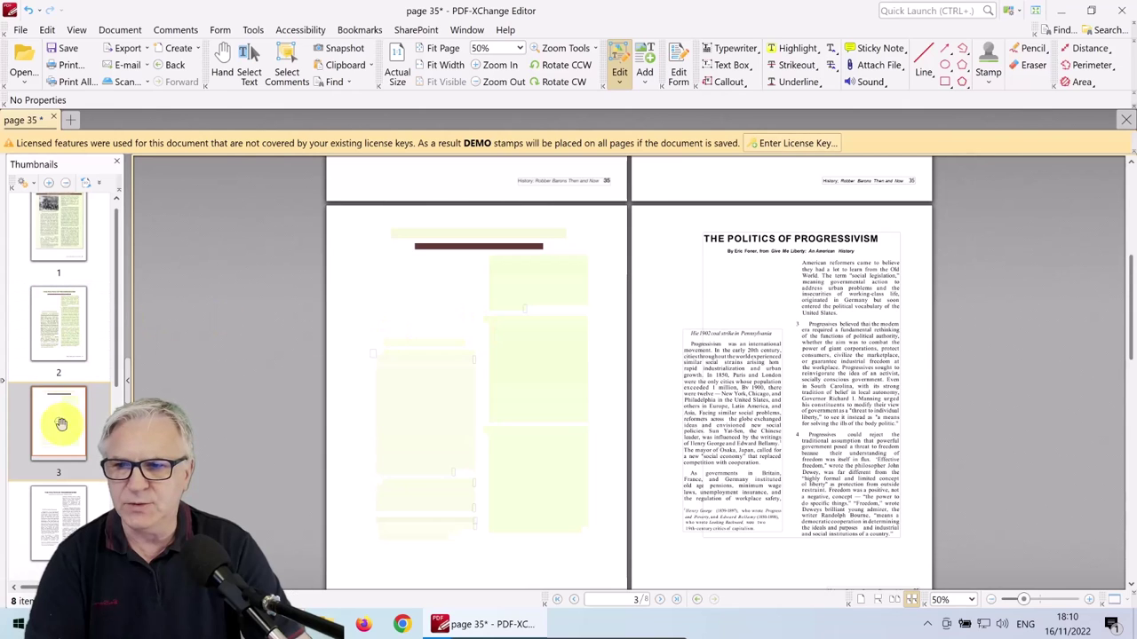
click(57, 427)
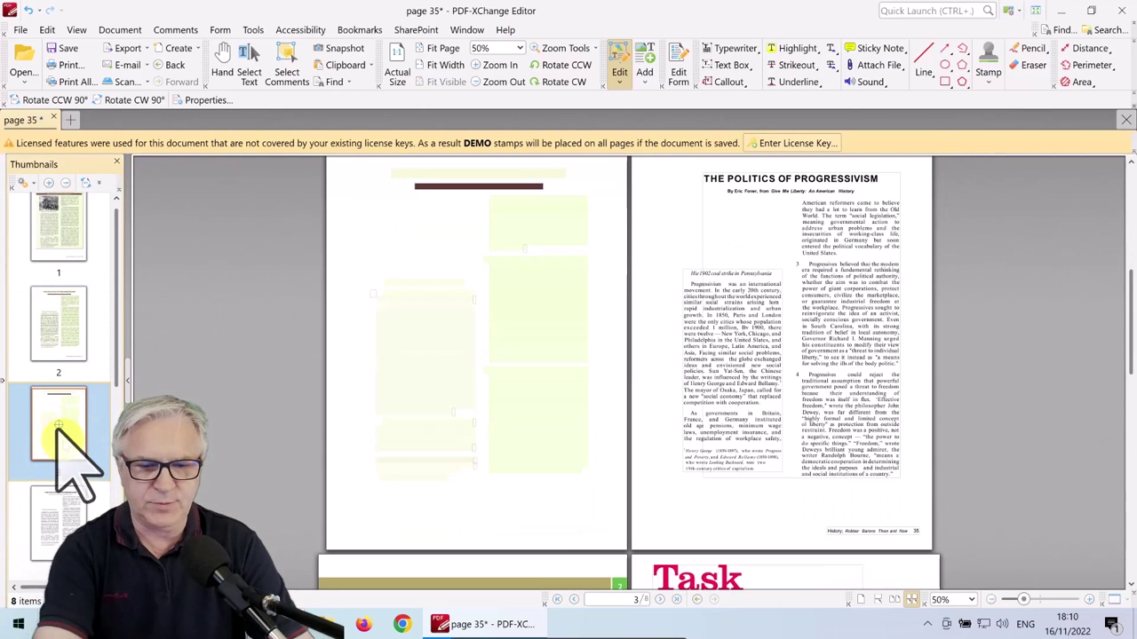
key(Delete)
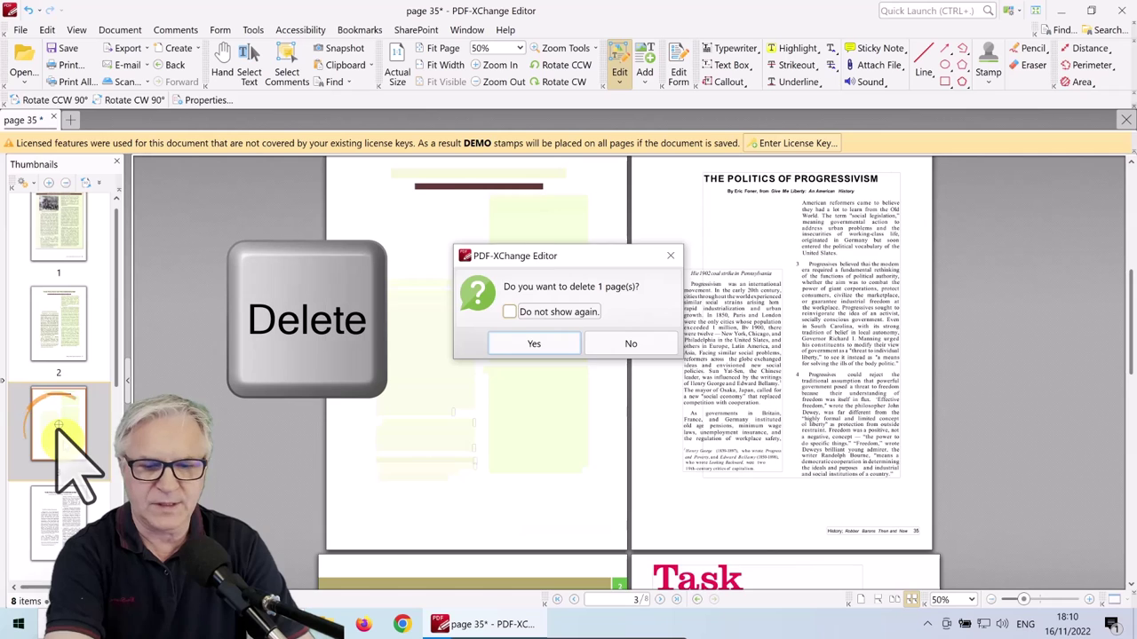
key(Return)
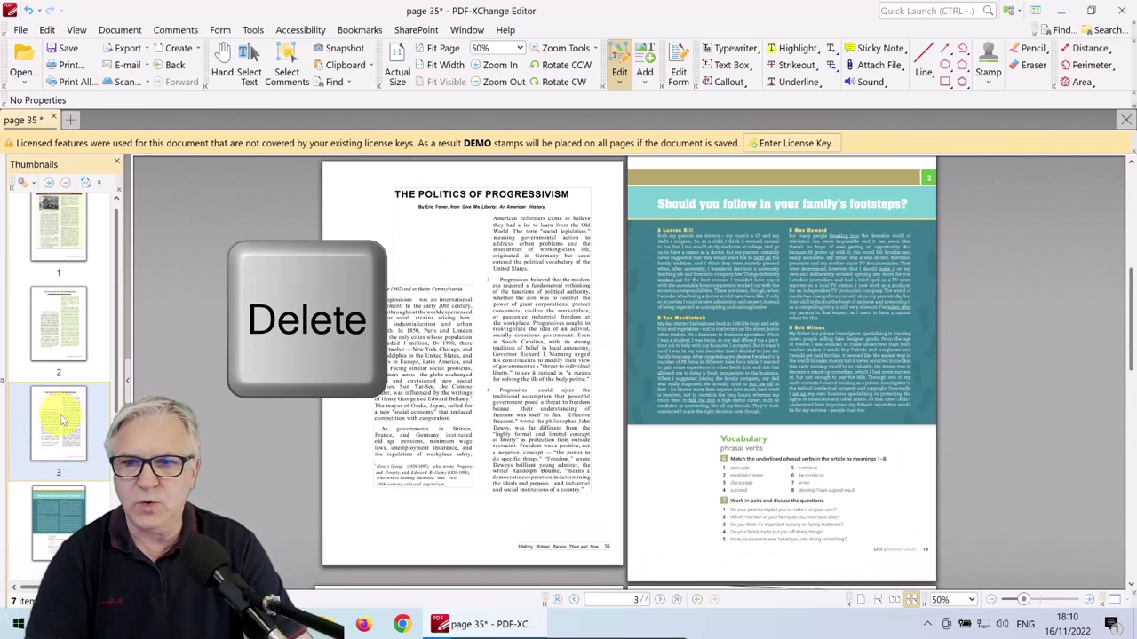
Delete page 2, the OCR copy with the green highlights, from the document.
click(64, 331)
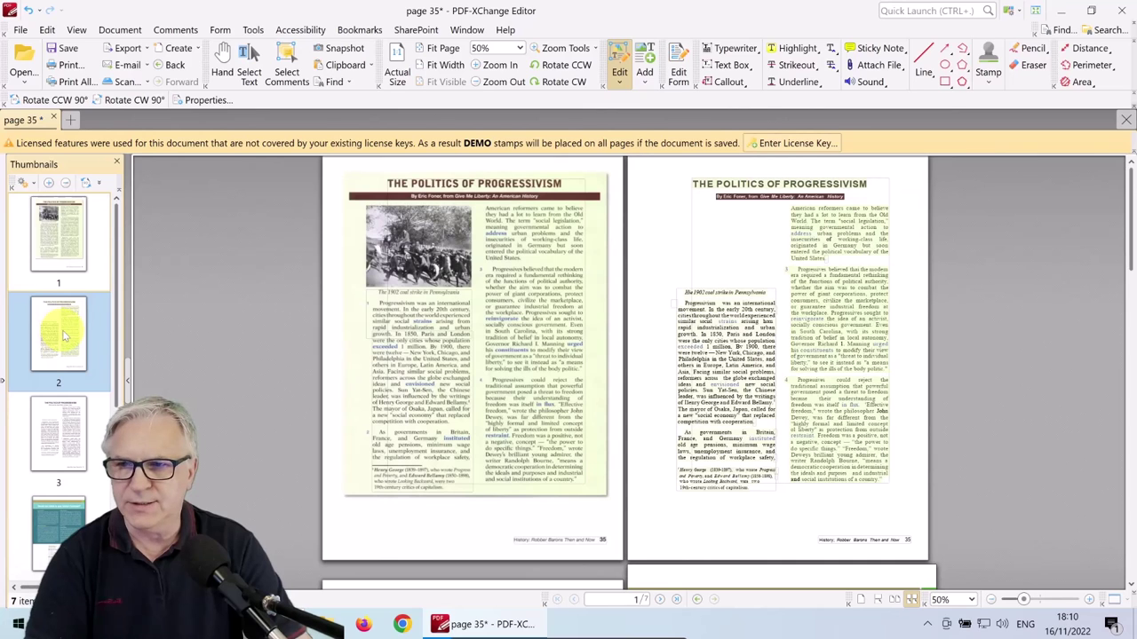
right_click(64, 334)
click(103, 88)
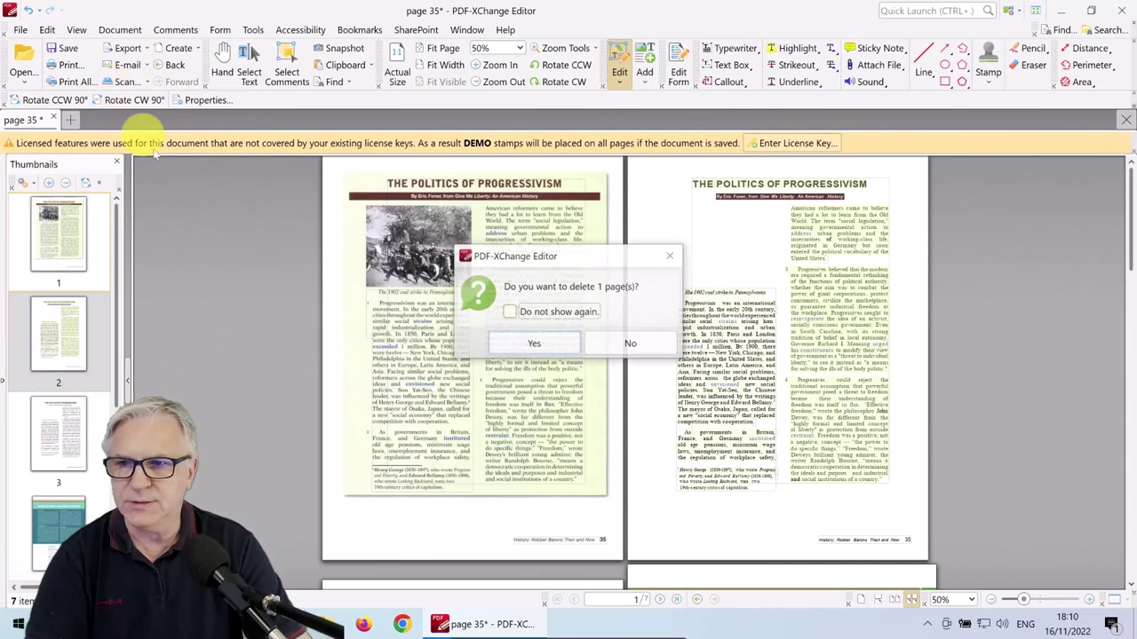
click(524, 346)
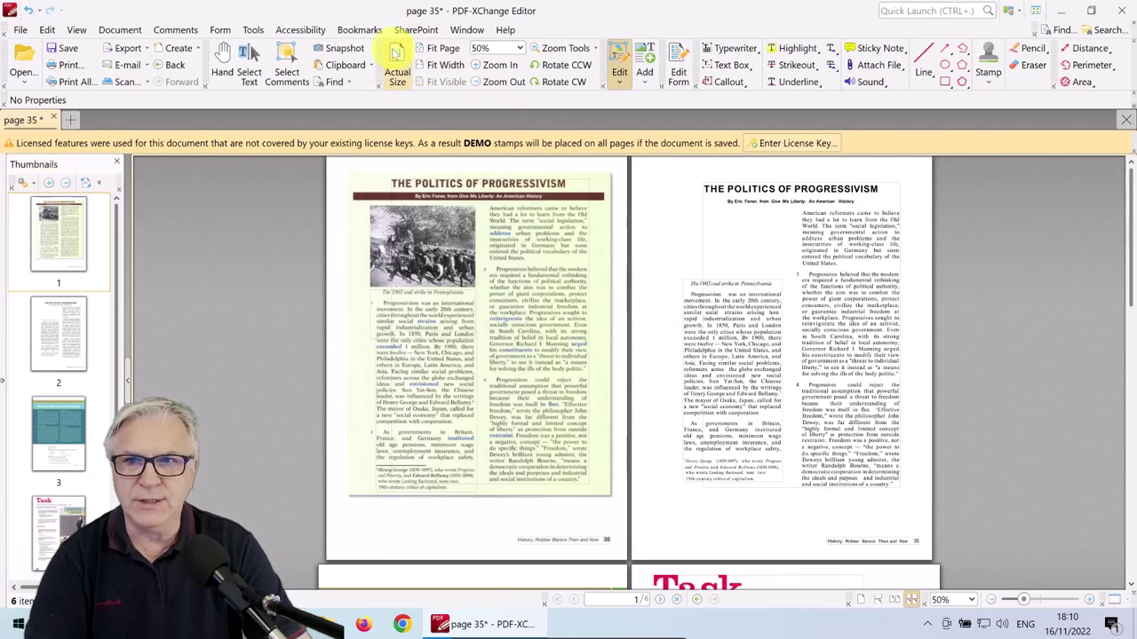
Switch to the Hand tool and examine the text quality of the cleaned page 2 beside the original scan.
click(222, 55)
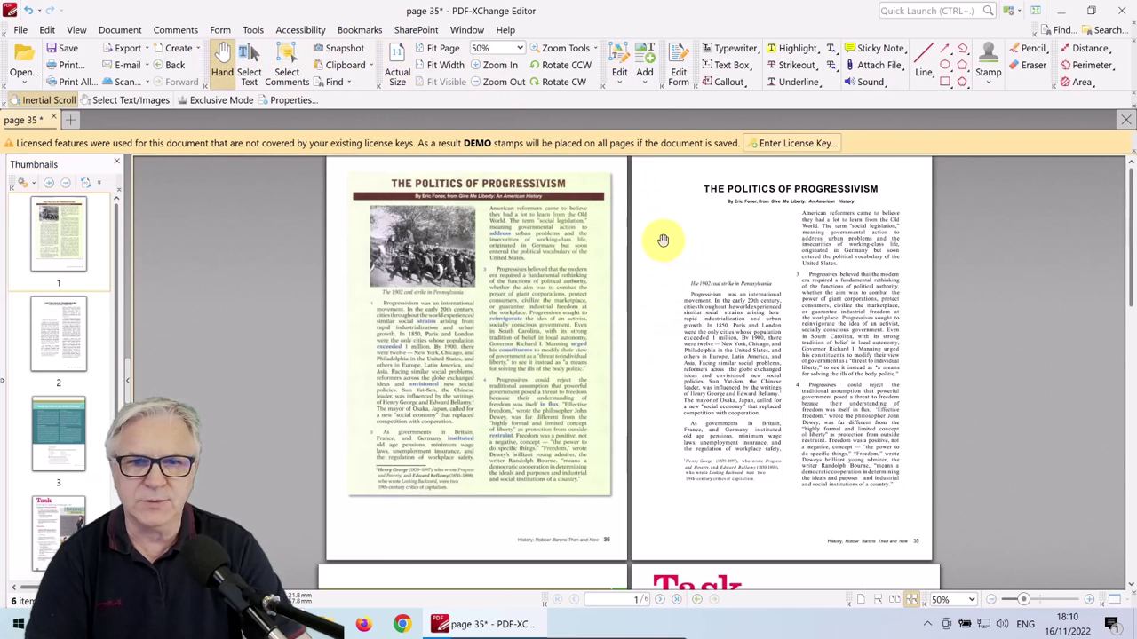
scroll(746, 297, up, 4)
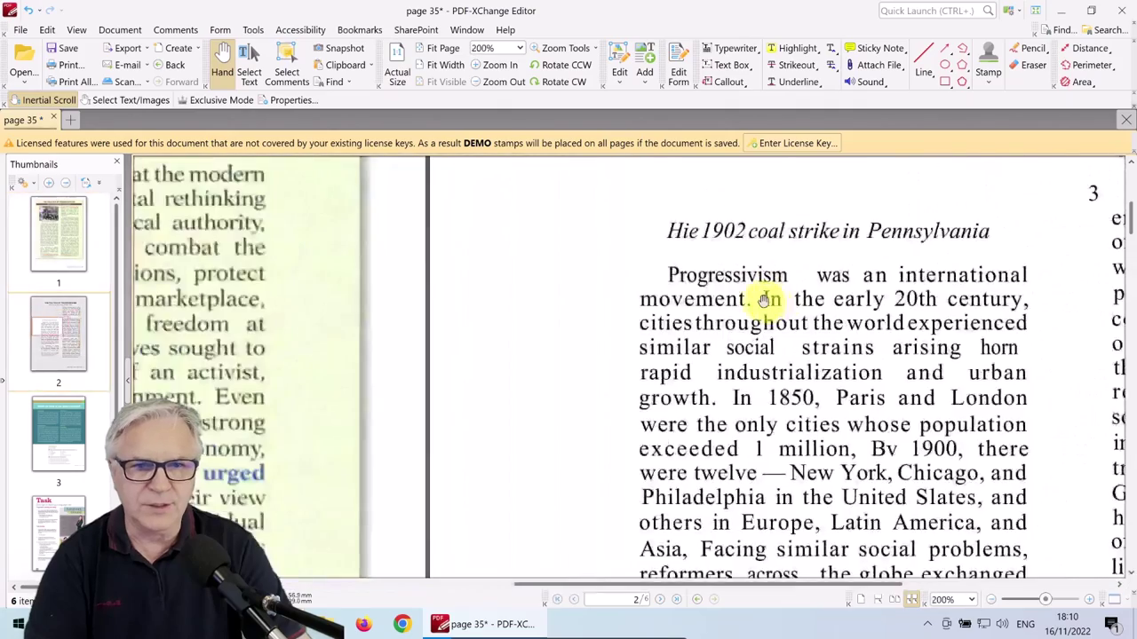
scroll(764, 301, up, 4)
scroll(764, 300, down, 8)
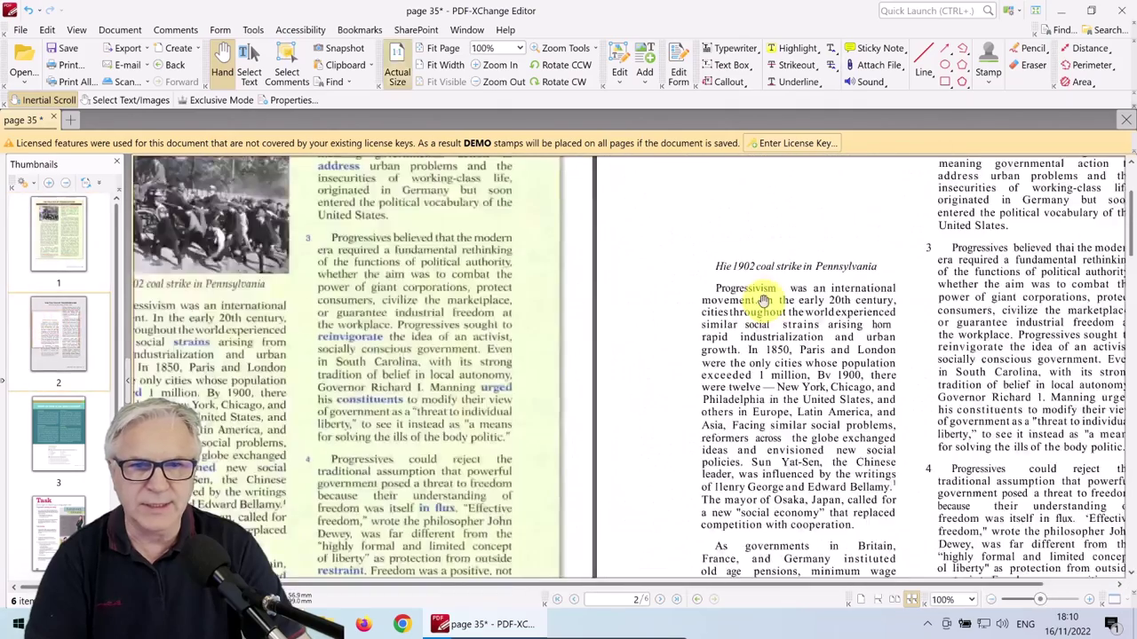
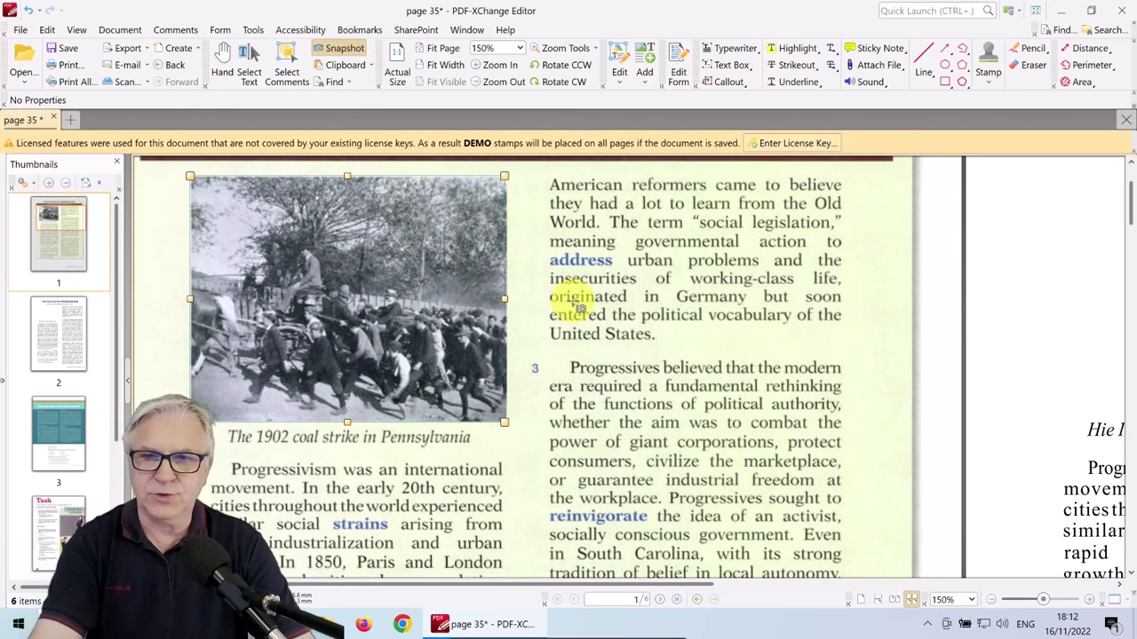
Paste the coal strike photo snapshot, place it above its caption on page 2 and enlarge it to nearly fill the column width.
key(ctrl+v)
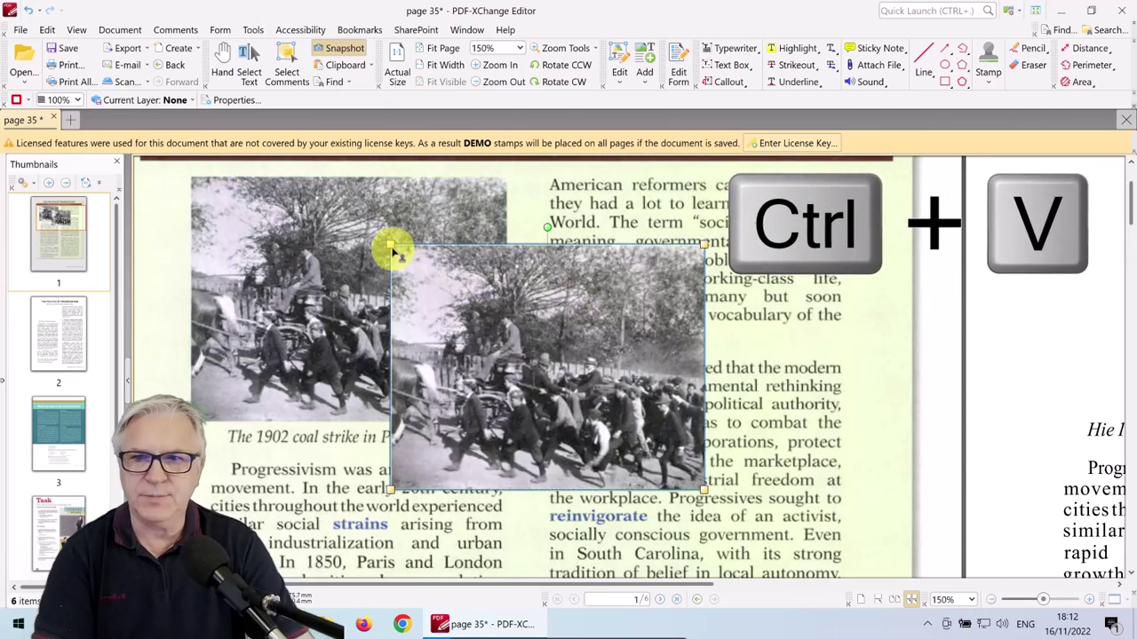
drag(390, 244, 736, 283)
scroll(578, 386, down, 4)
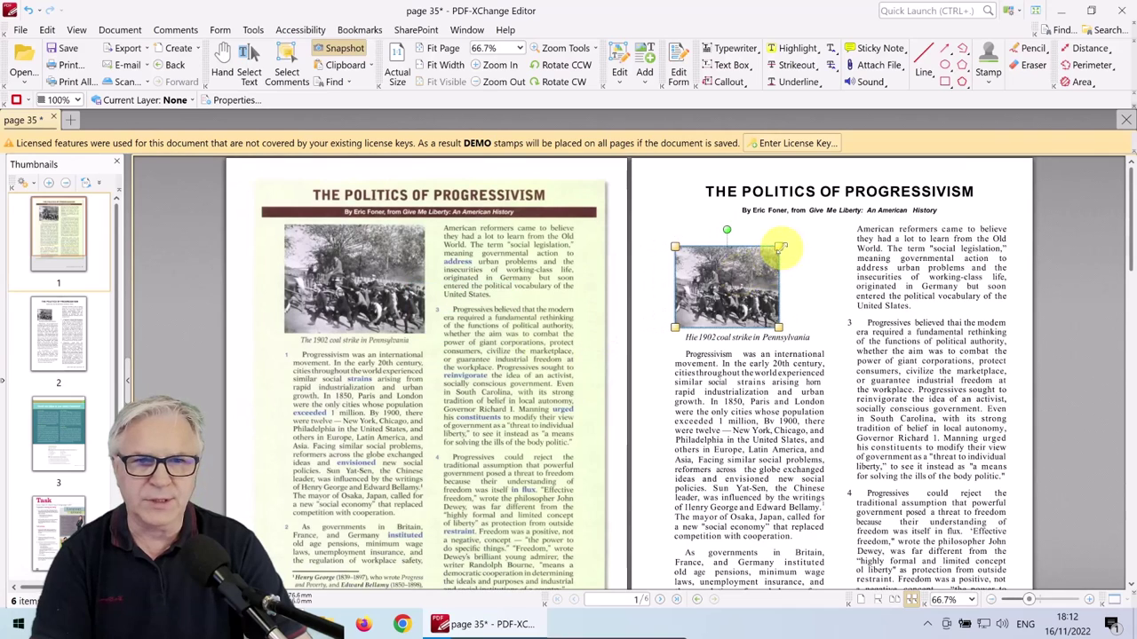
drag(780, 247, 804, 227)
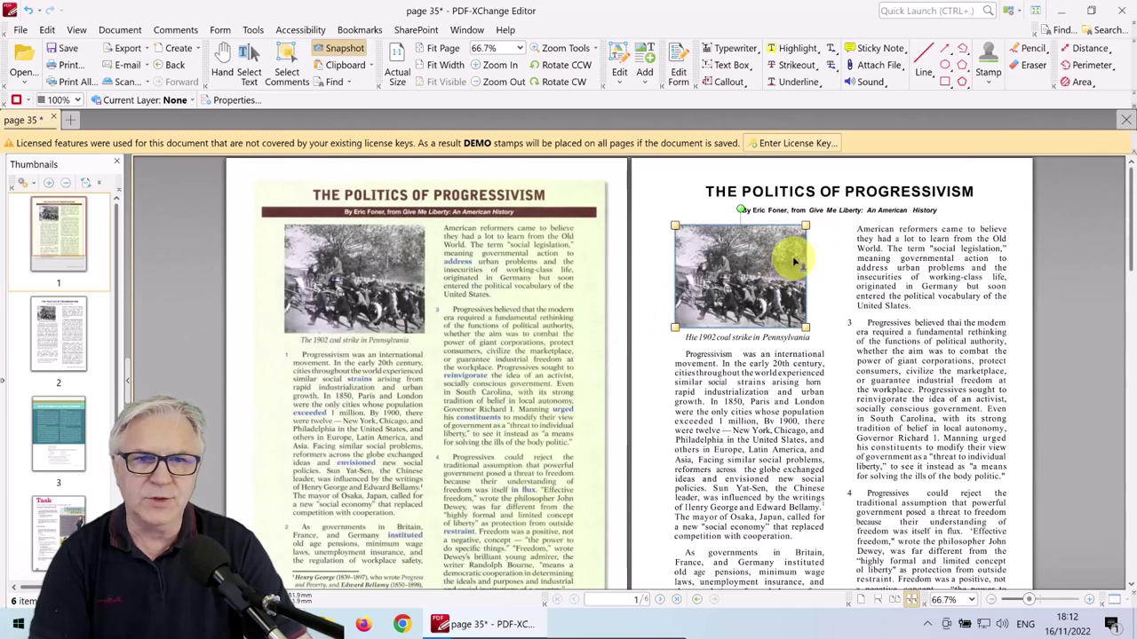
Flatten the pasted photo comment into page 2 and switch back to the Hand tool.
scroll(795, 262, up, 2)
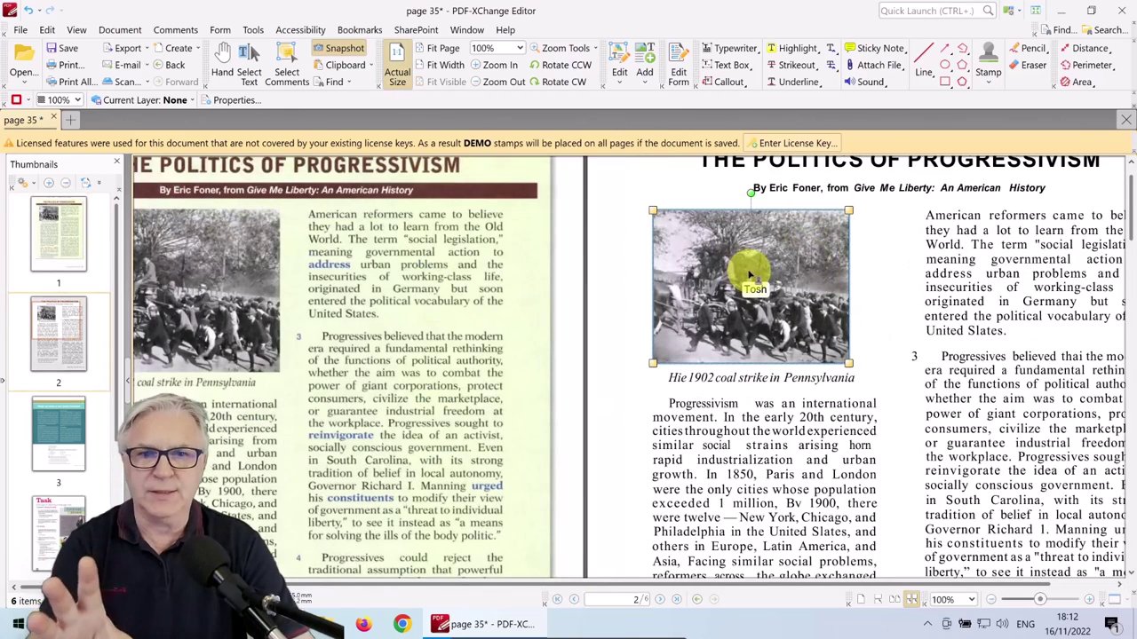
right_click(729, 255)
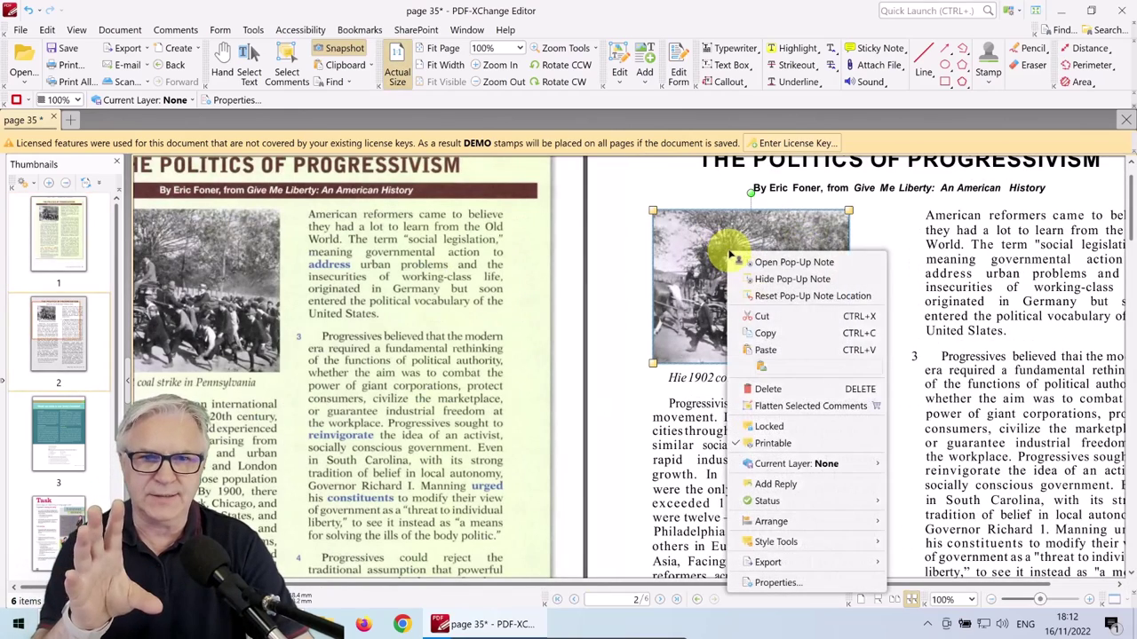
click(774, 407)
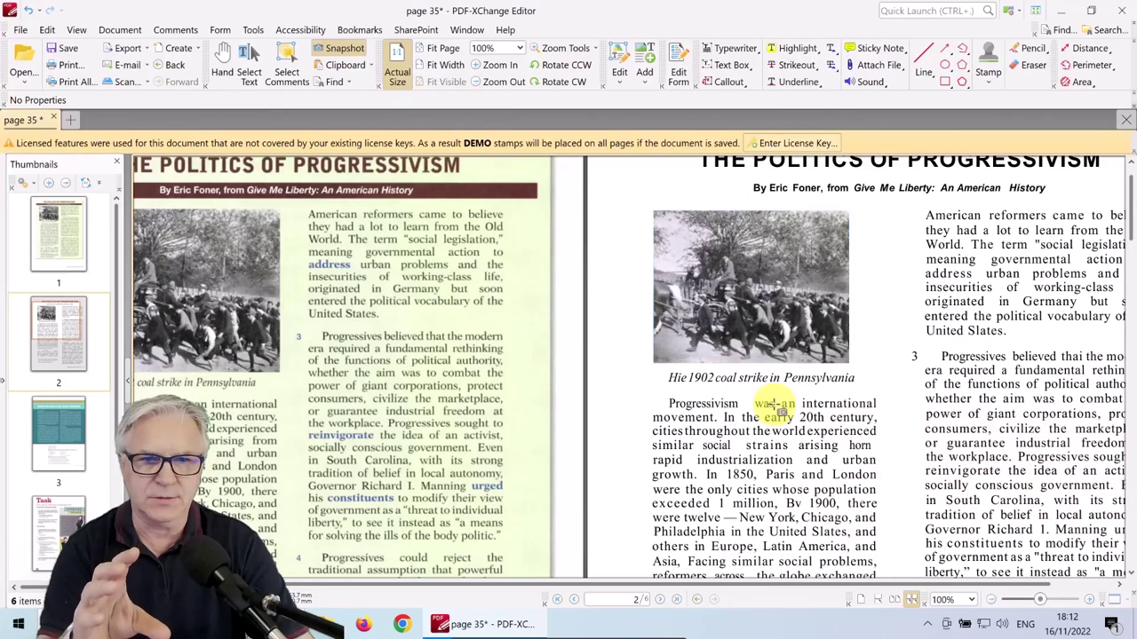
scroll(766, 291, down, 1)
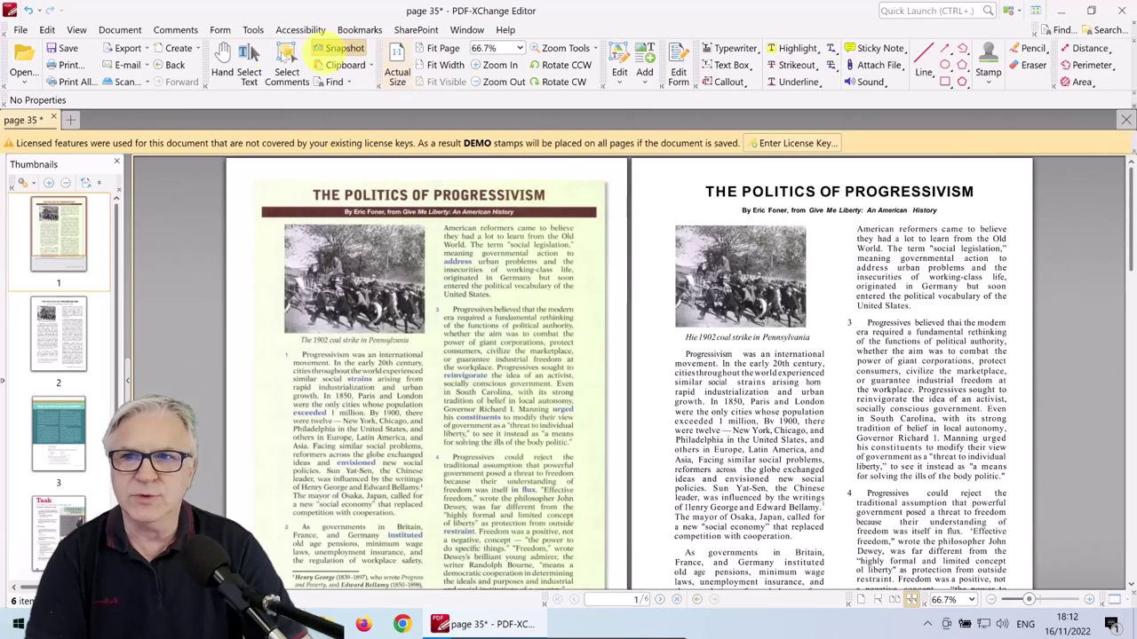
click(222, 62)
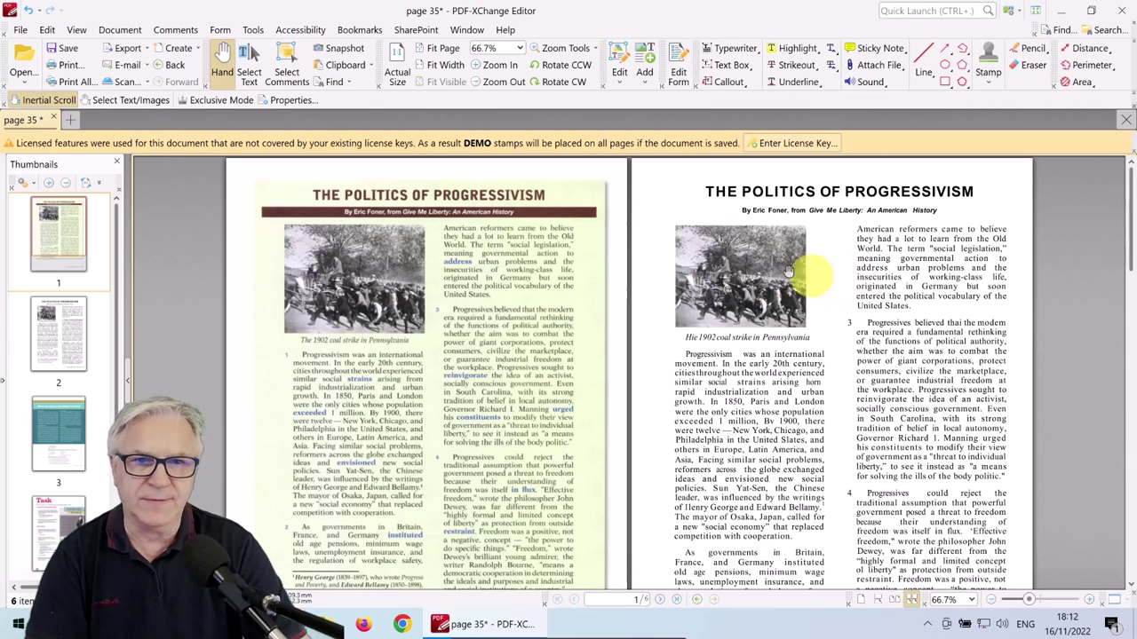
Set up a print job on Microsoft Print to PDF and preview the effect of choosing paper size by the document's page size.
click(64, 68)
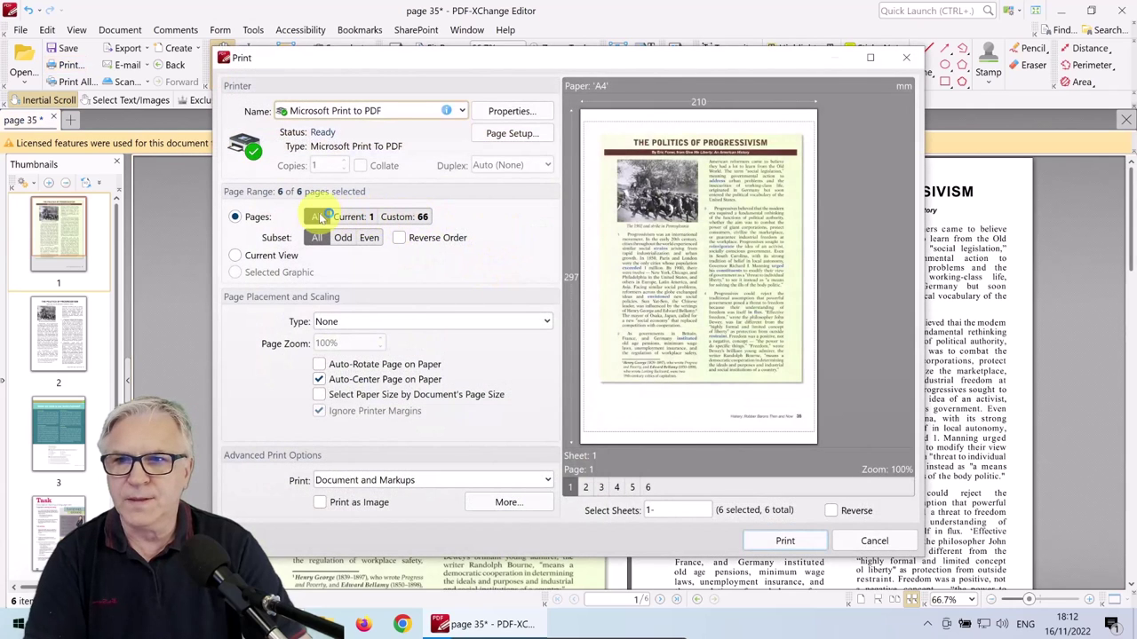
click(462, 111)
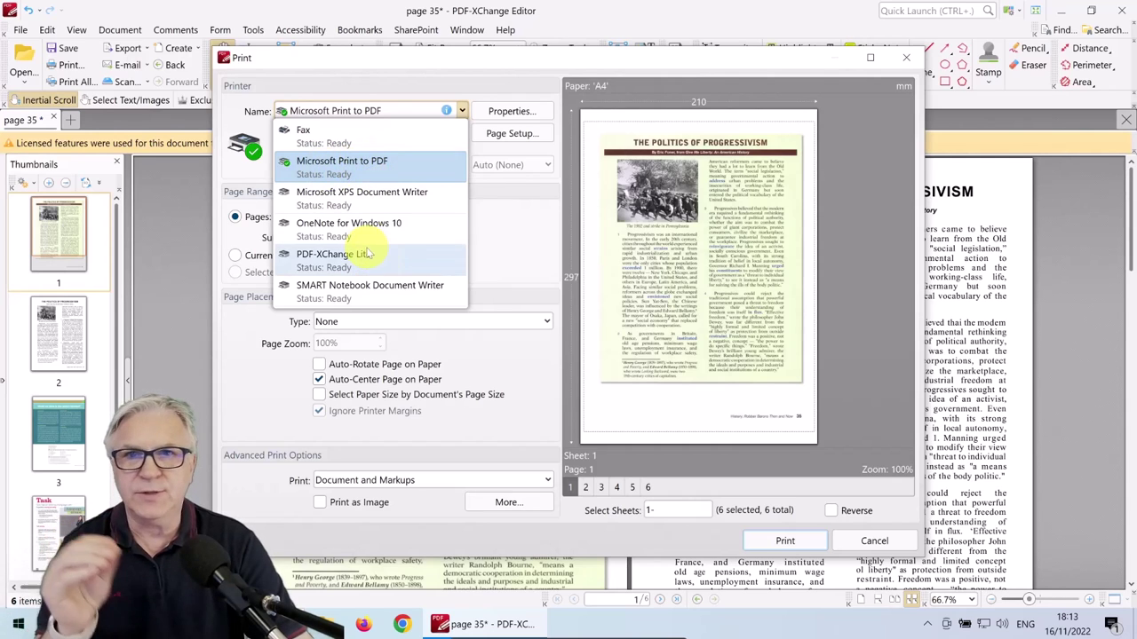
click(355, 164)
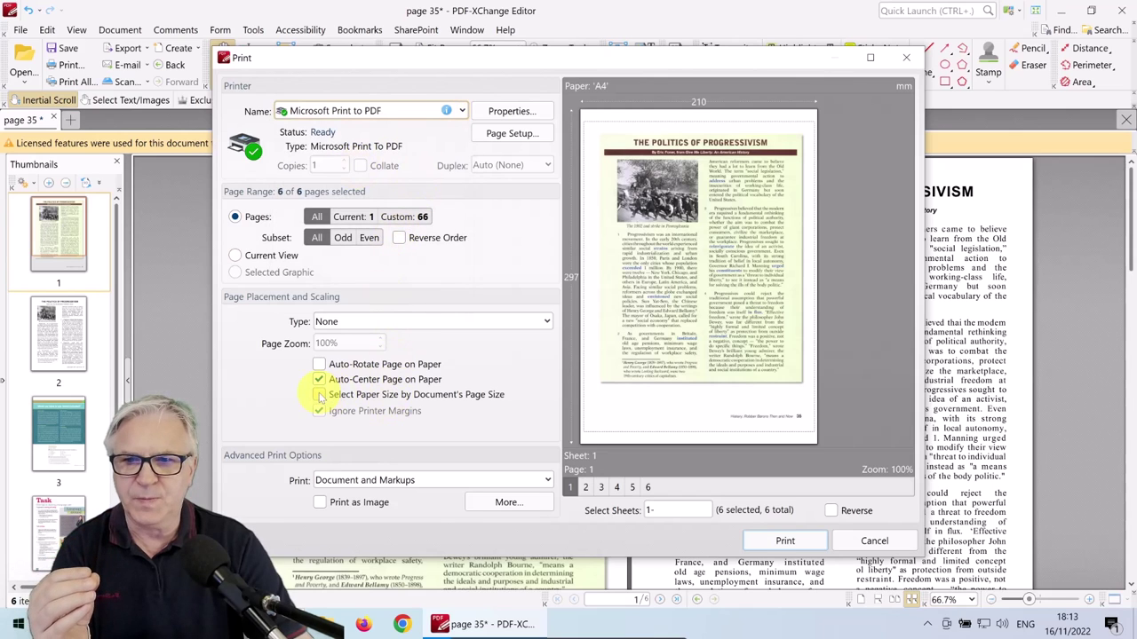
click(319, 395)
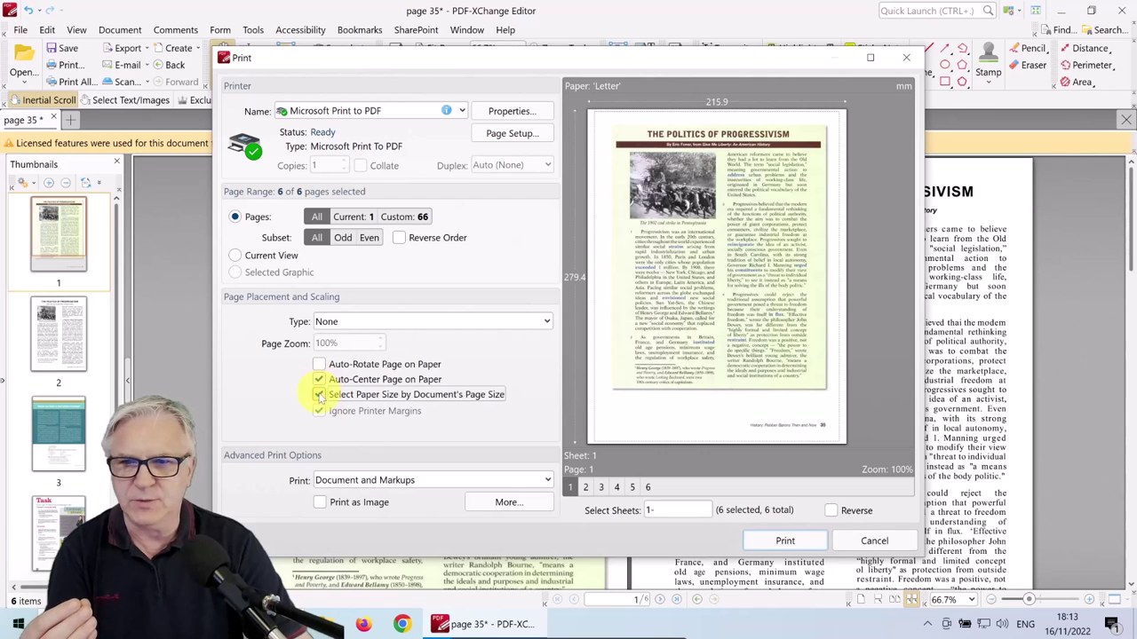
click(319, 395)
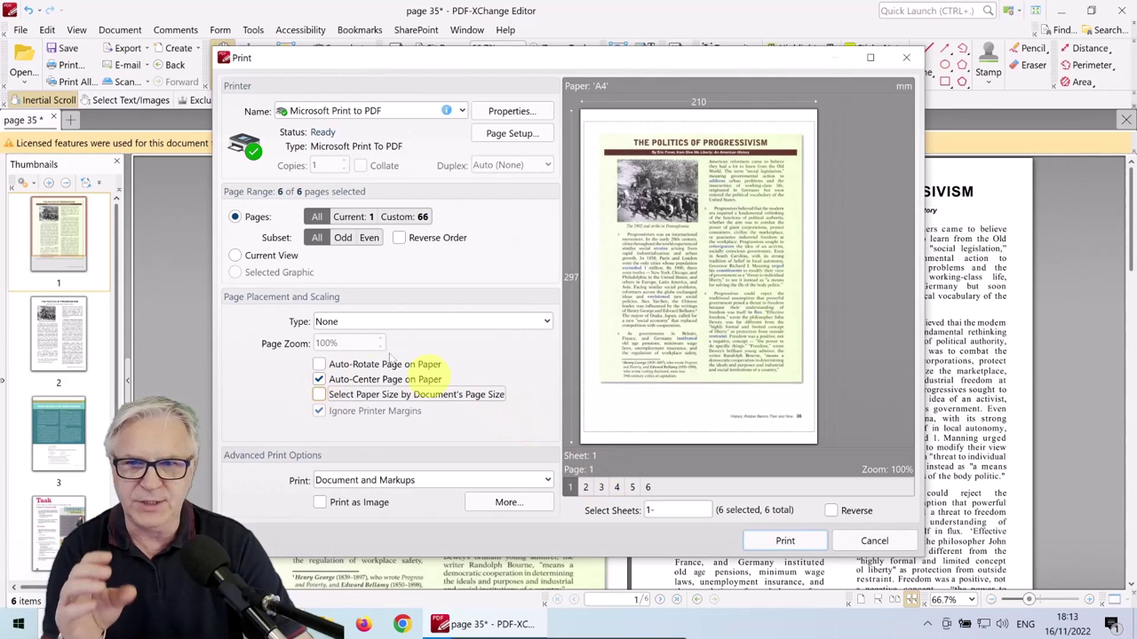
Restrict the print range to custom page 2 and compare its preview with and without paper size matched to the document.
click(356, 220)
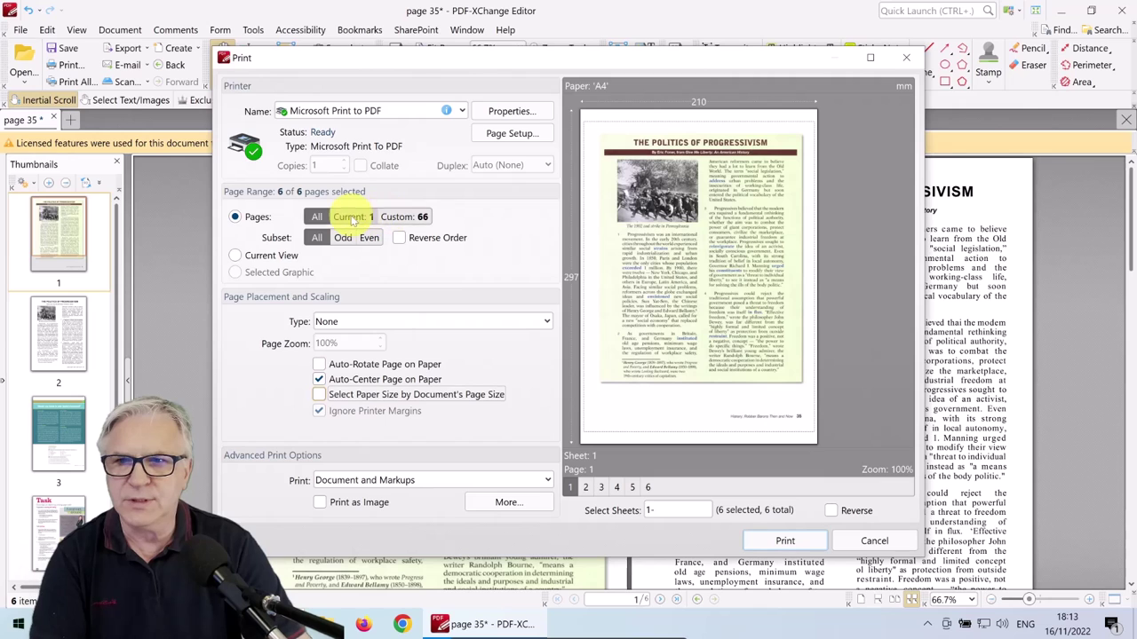
click(402, 217)
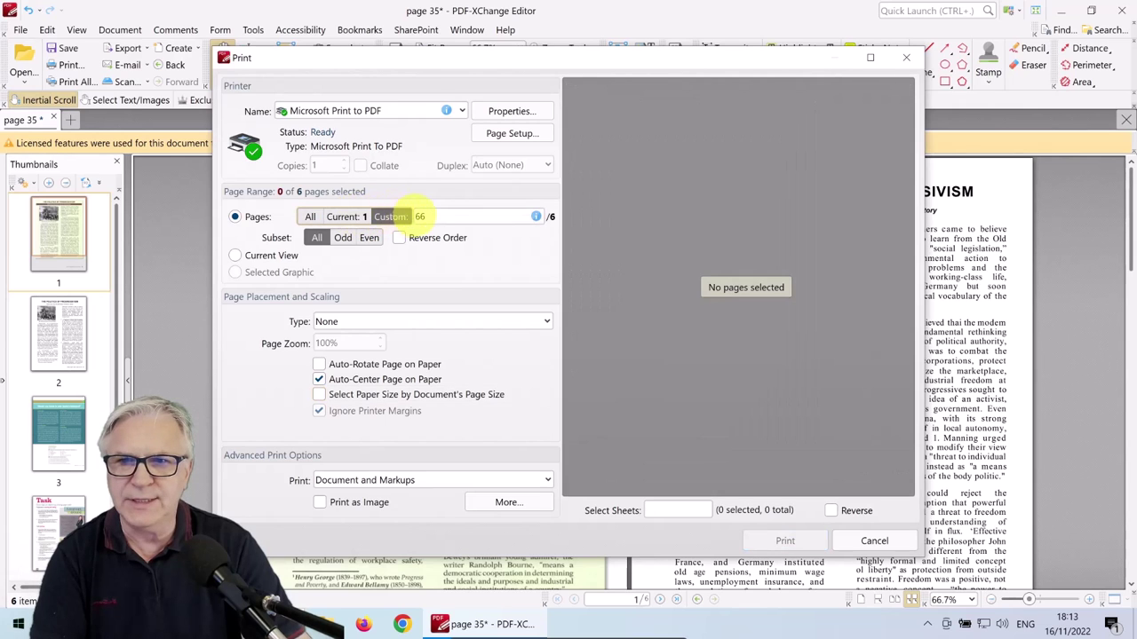
double_click(418, 216)
text(2)
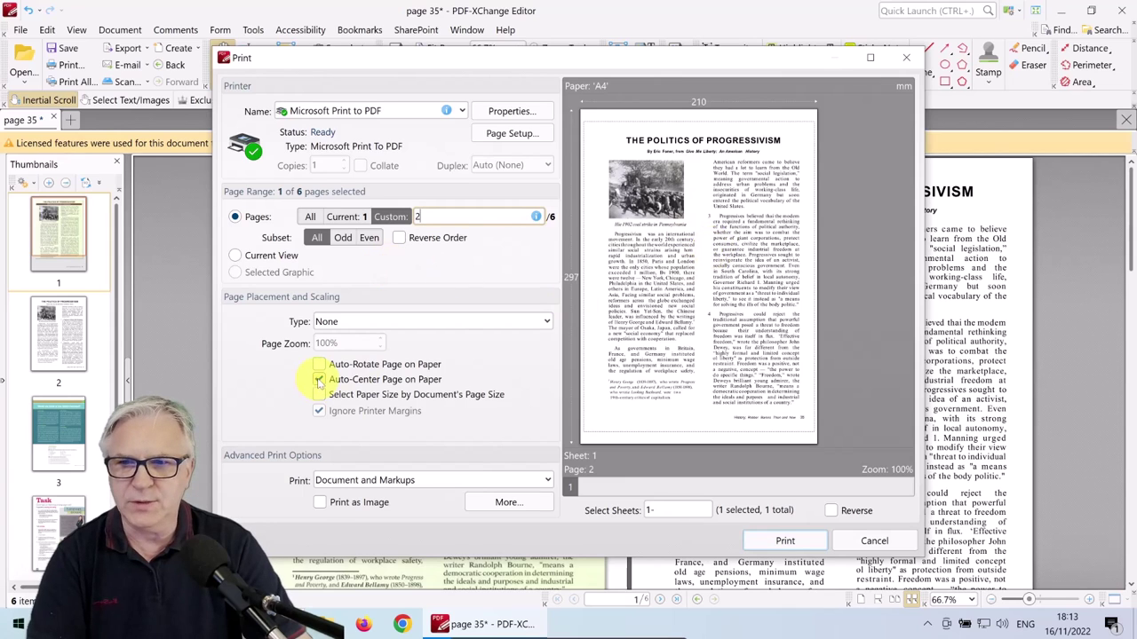
click(318, 395)
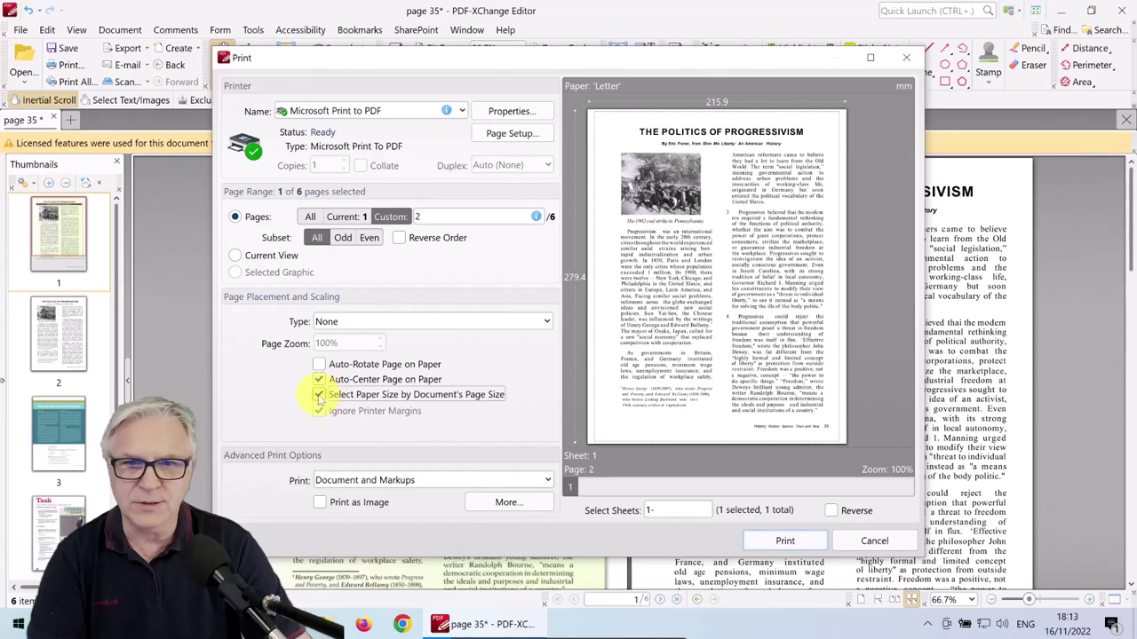
click(319, 395)
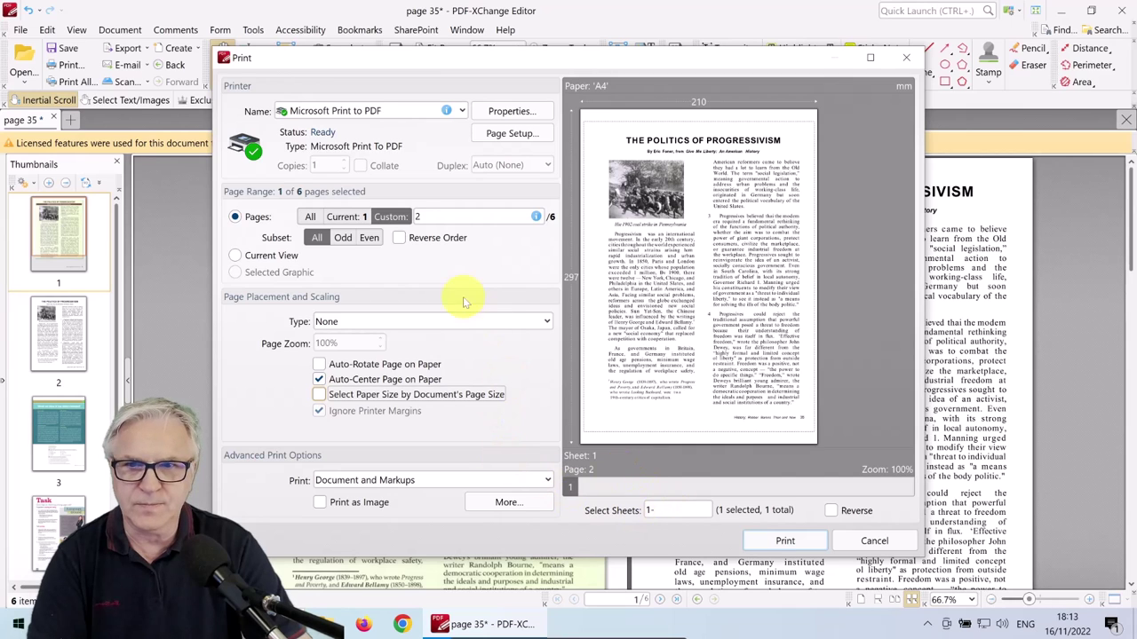
Print the page and save the PDF output to the Desktop as poitics.
click(783, 542)
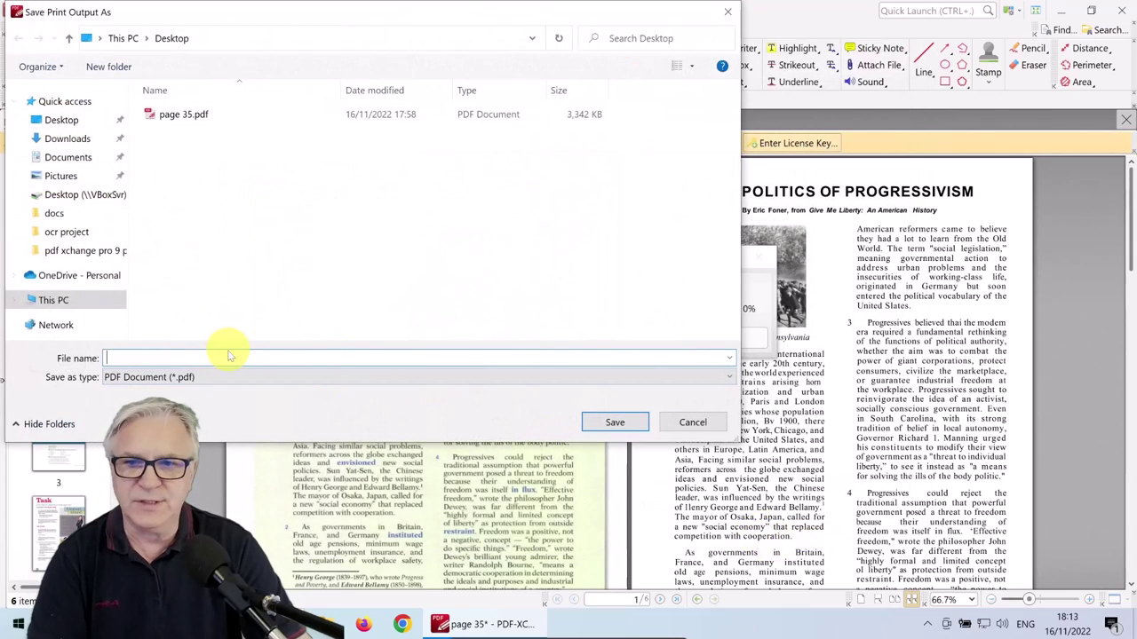
text(poitics)
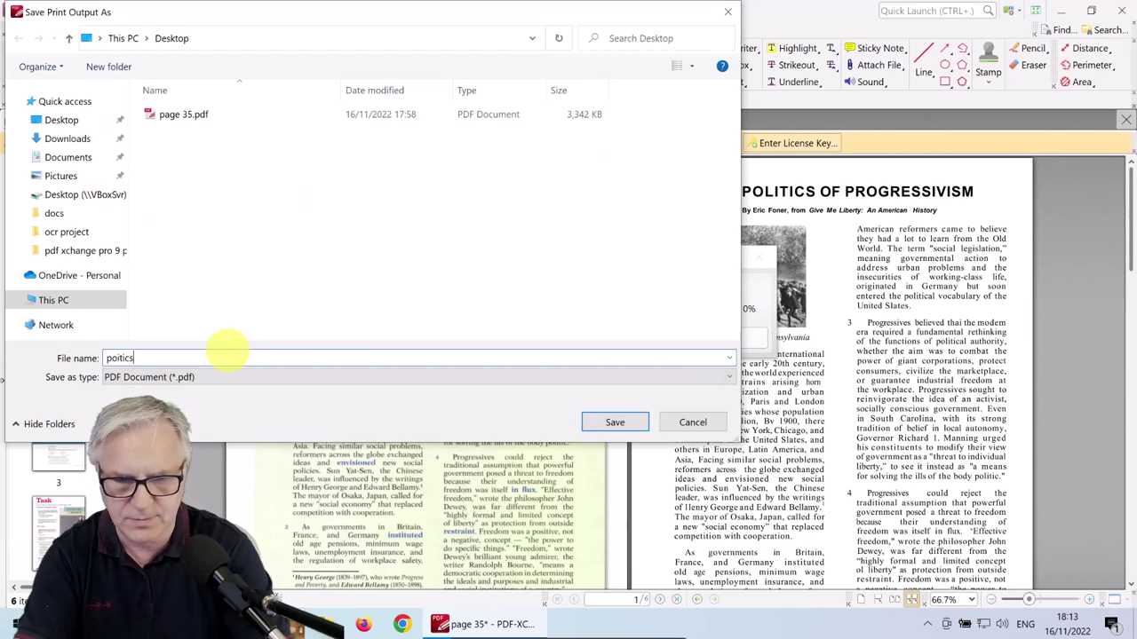
click(615, 423)
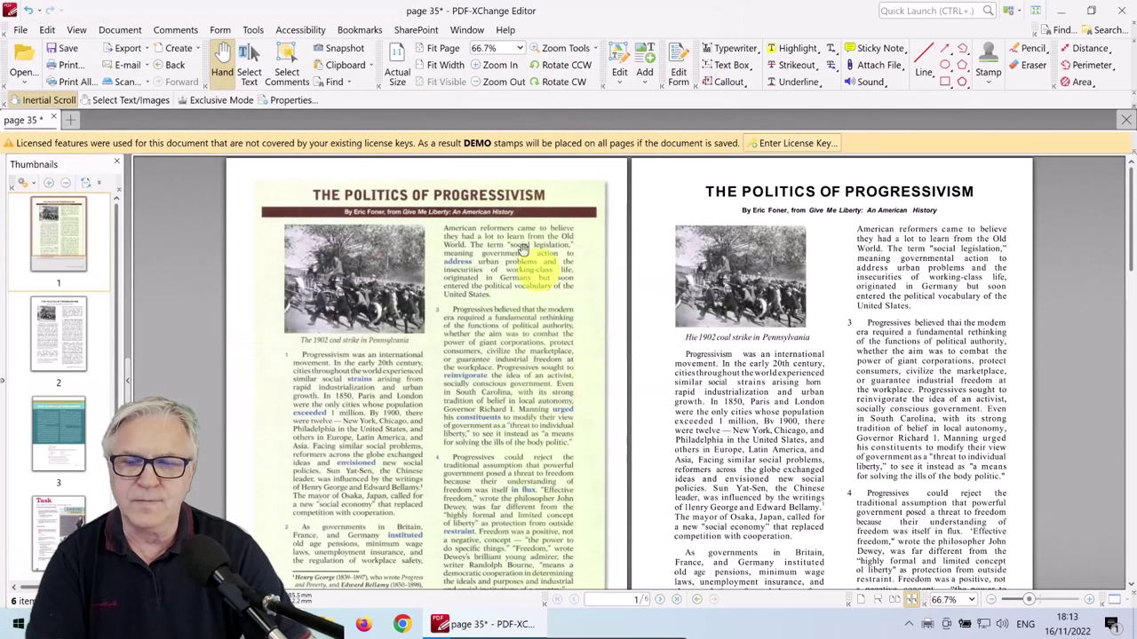
Open poitics.pdf from the desktop, maximize the editor window and look over the printed page.
double_click(544, 15)
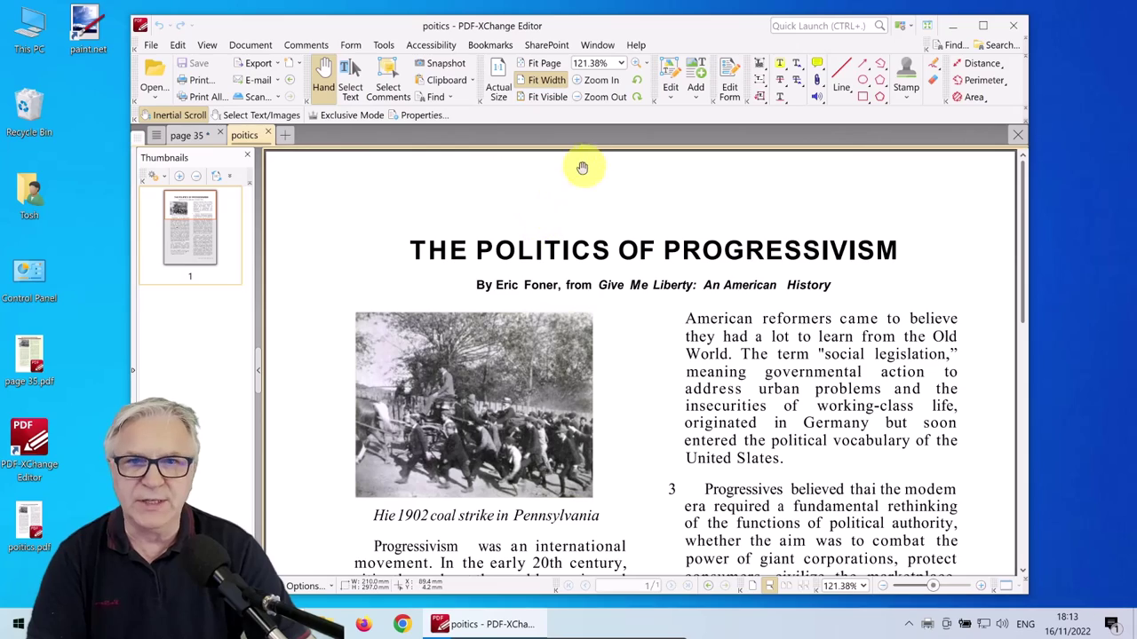
click(982, 24)
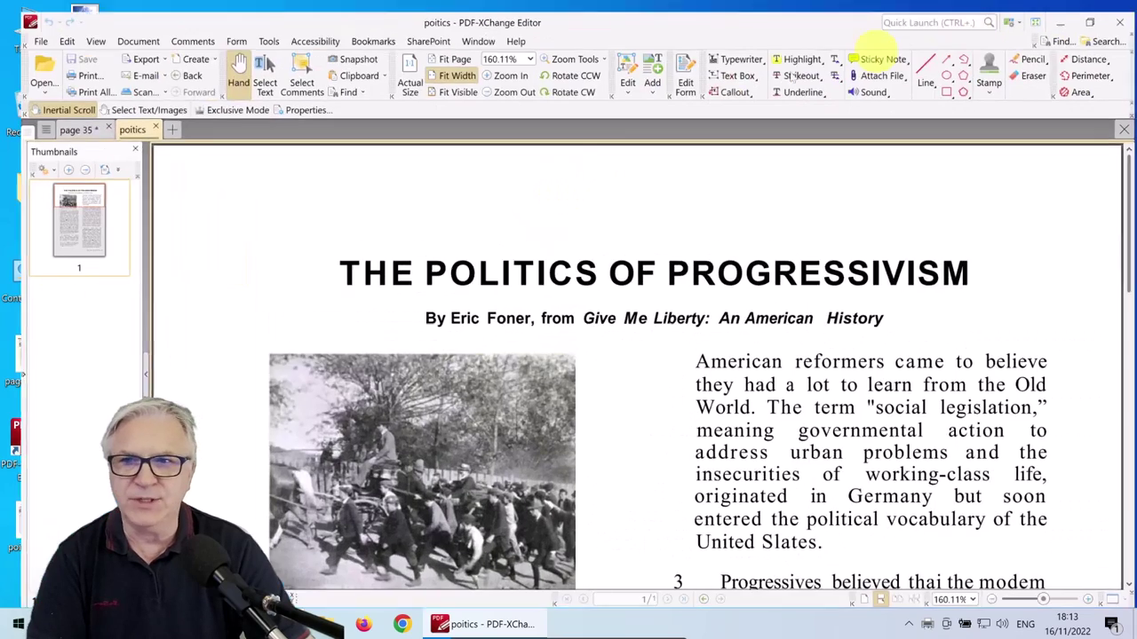
scroll(293, 271, down, 1)
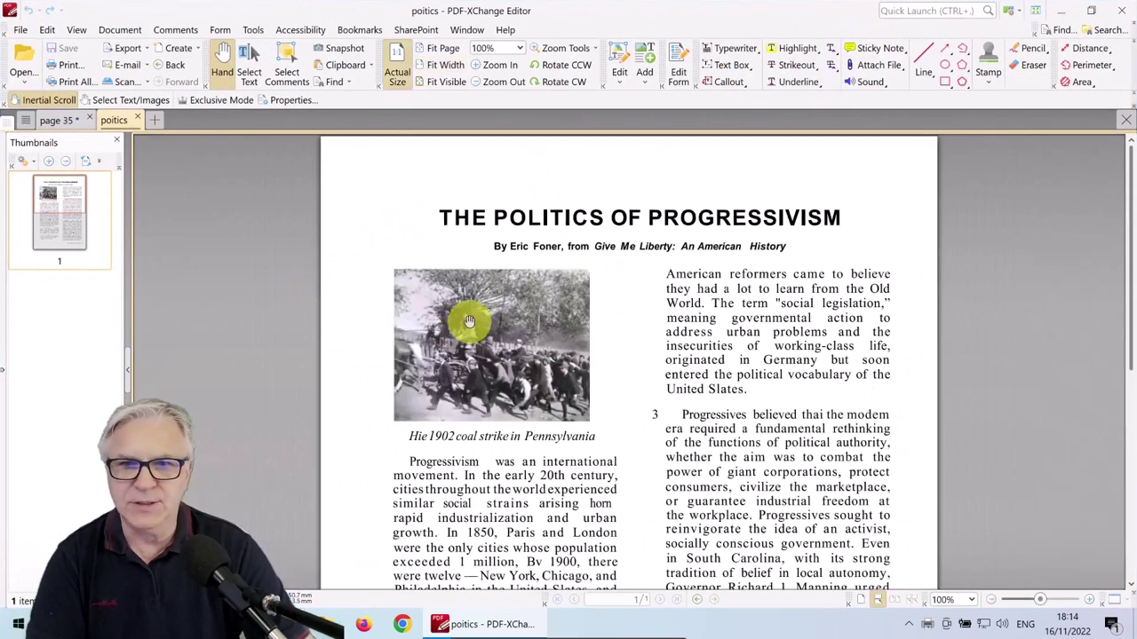
scroll(524, 330, down, 1)
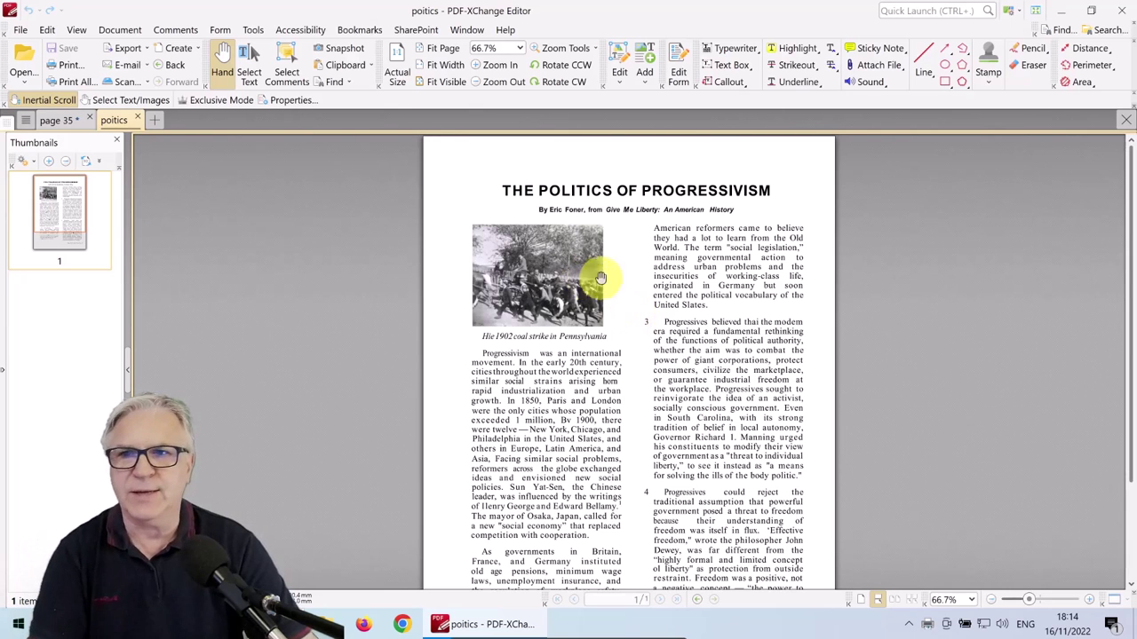
scroll(588, 244, up, 3)
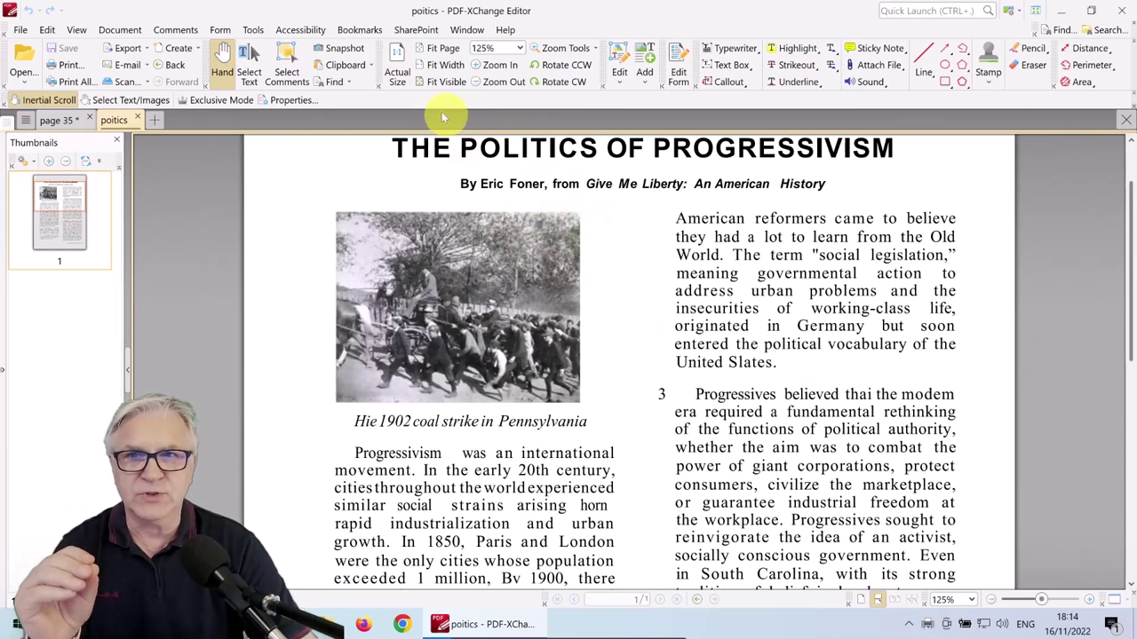
Switch to the Select Text tool and examine the sharpness of the printed page's letters at 1600% zoom.
click(249, 69)
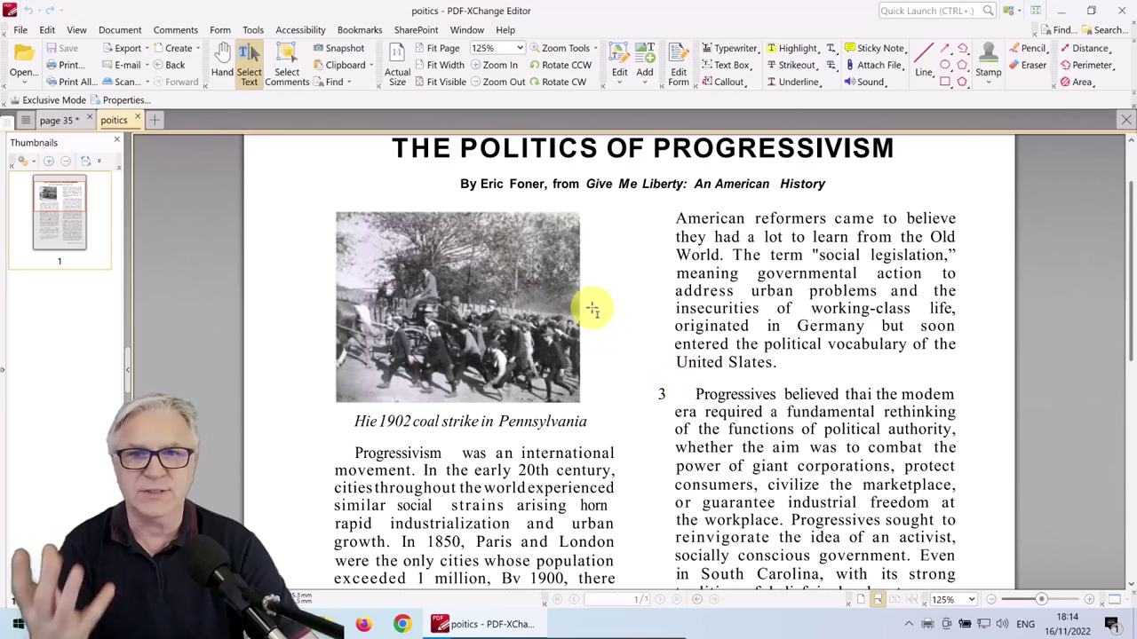
scroll(715, 275, up, 8)
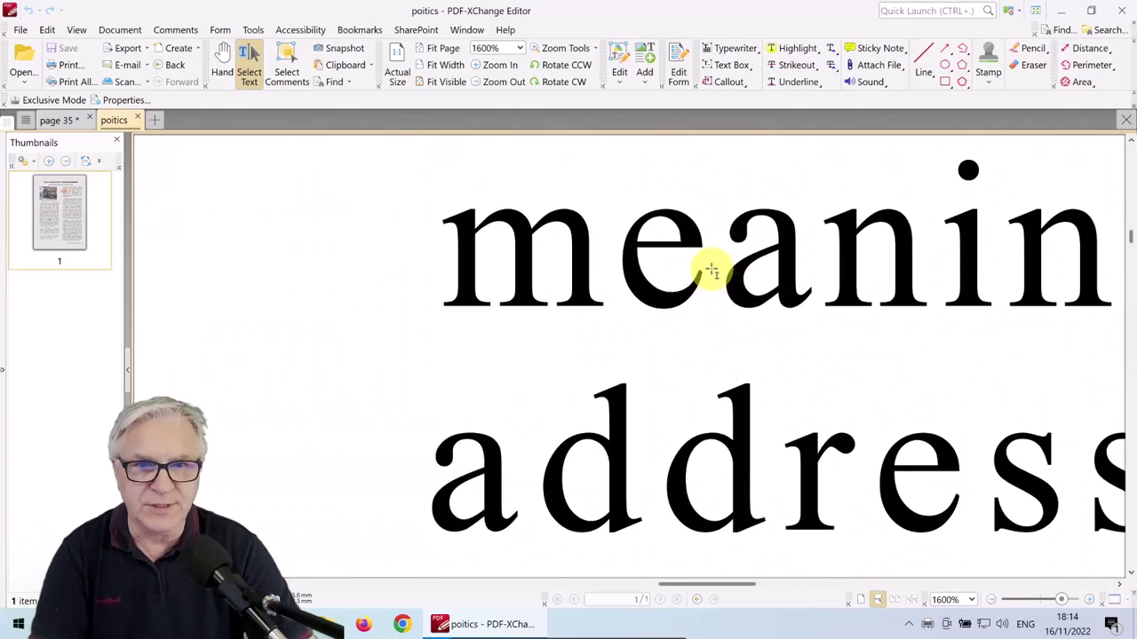
scroll(712, 271, down, 8)
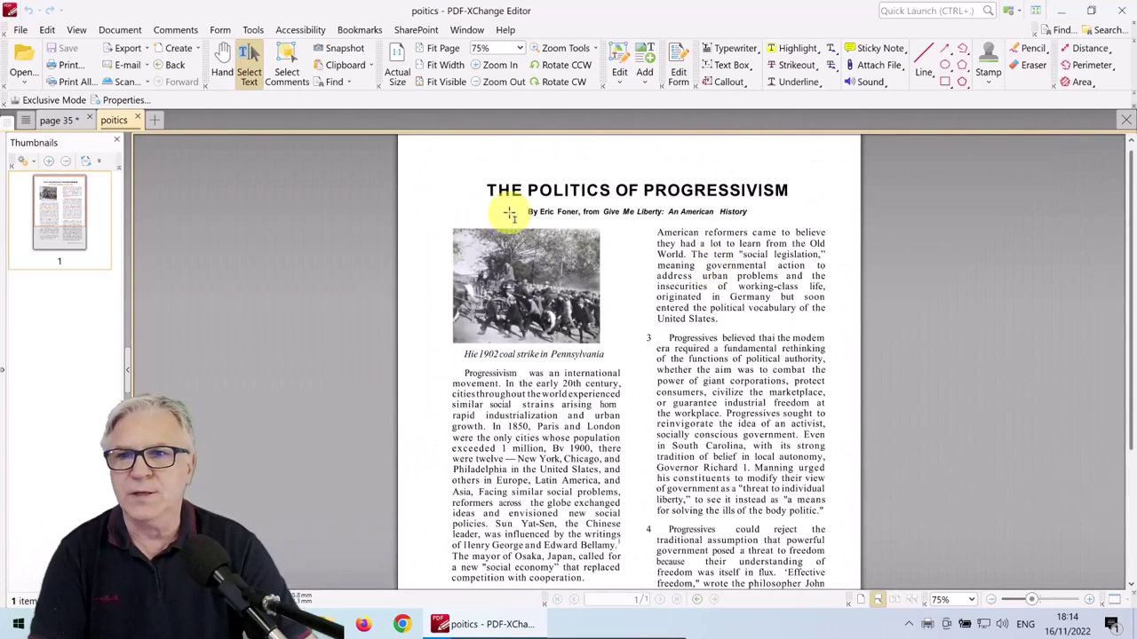
click(248, 71)
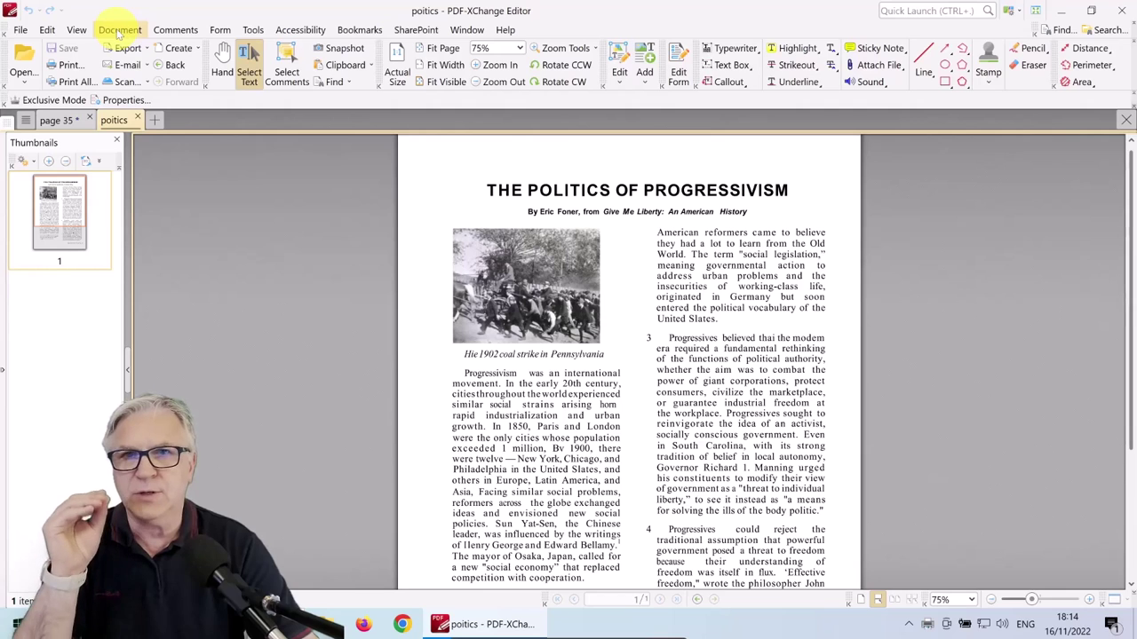
click(118, 30)
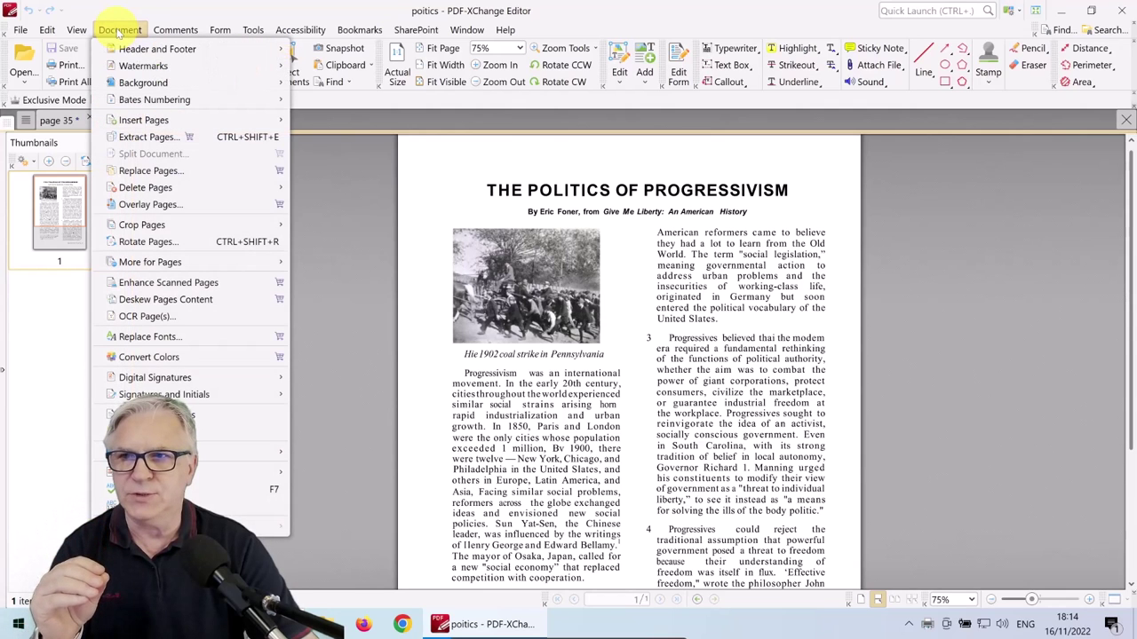
click(135, 317)
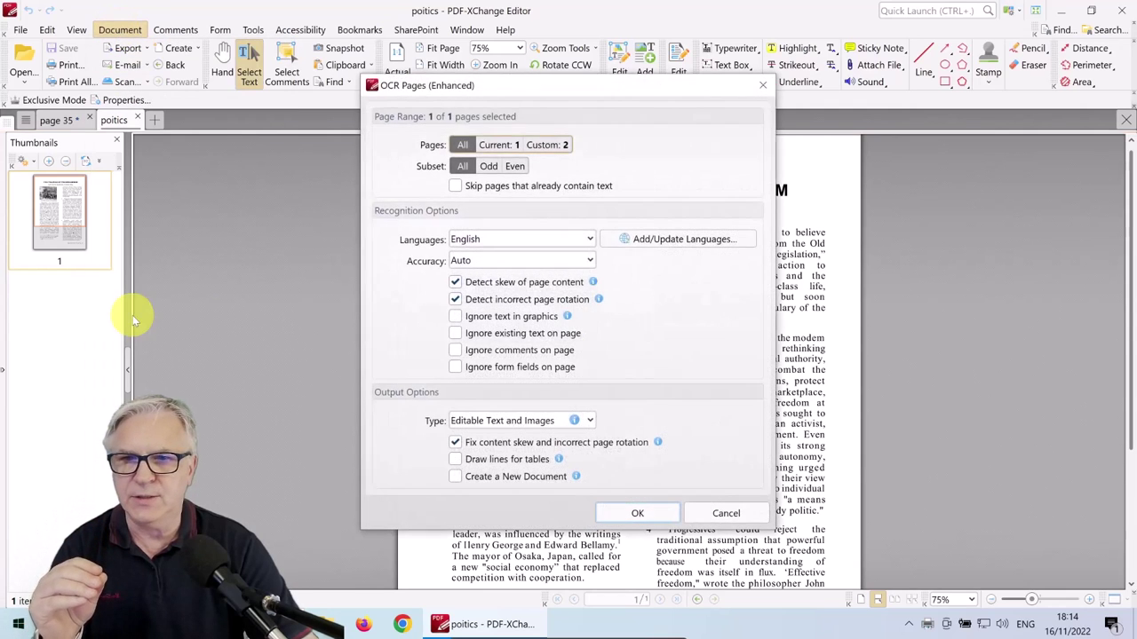
click(590, 422)
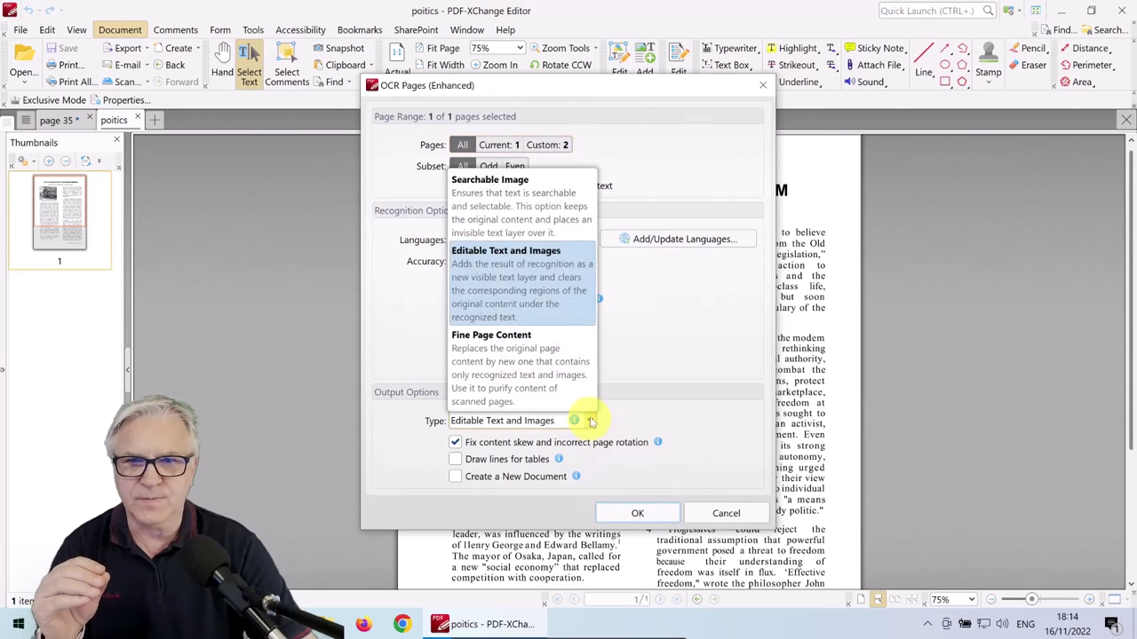
click(525, 205)
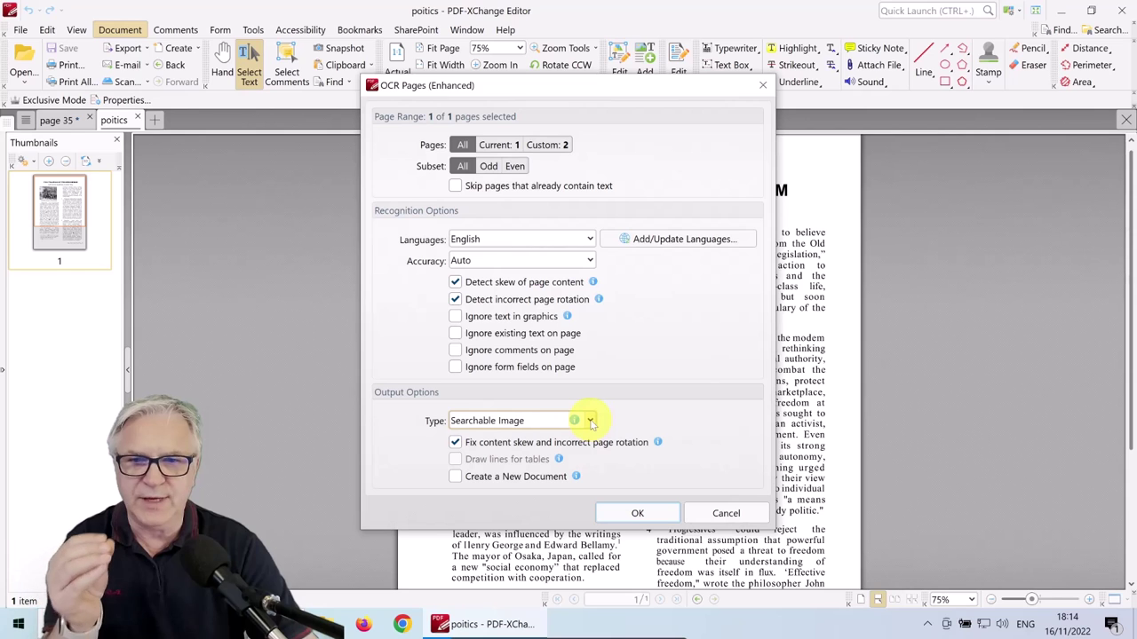
click(726, 514)
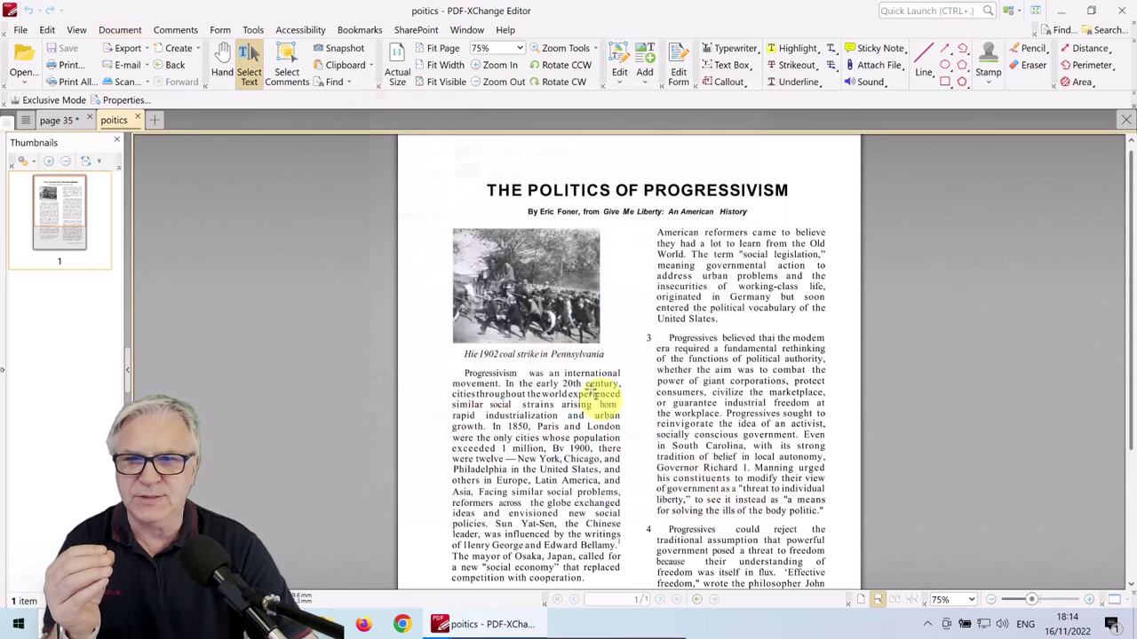
Change the current OCR engine in the preferences to Default.
click(46, 29)
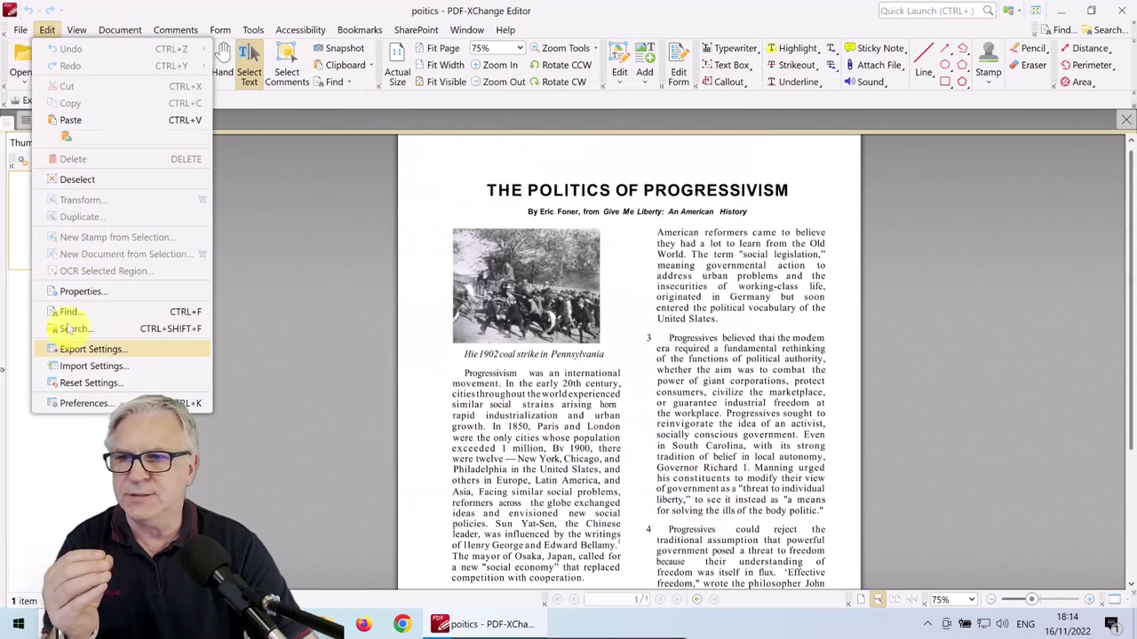
click(81, 403)
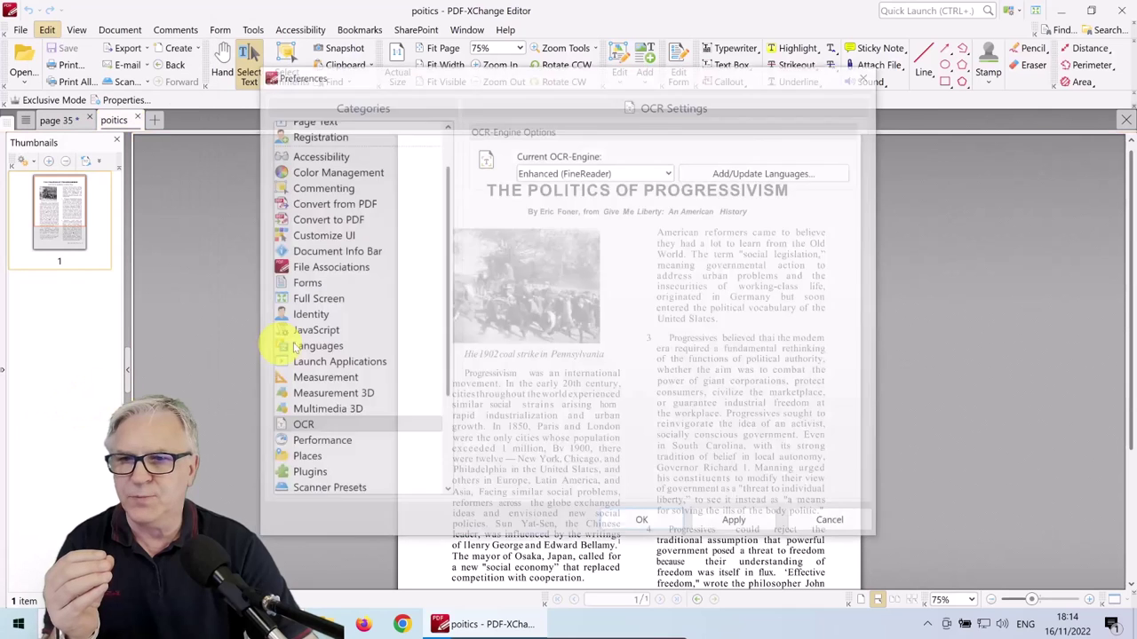
click(571, 175)
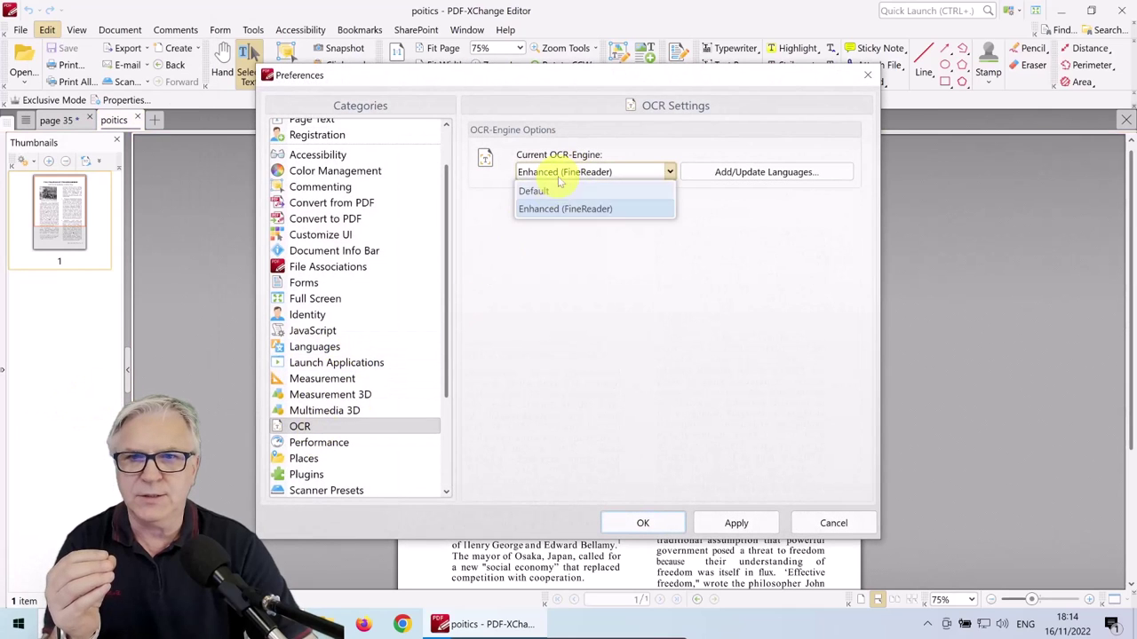
click(563, 190)
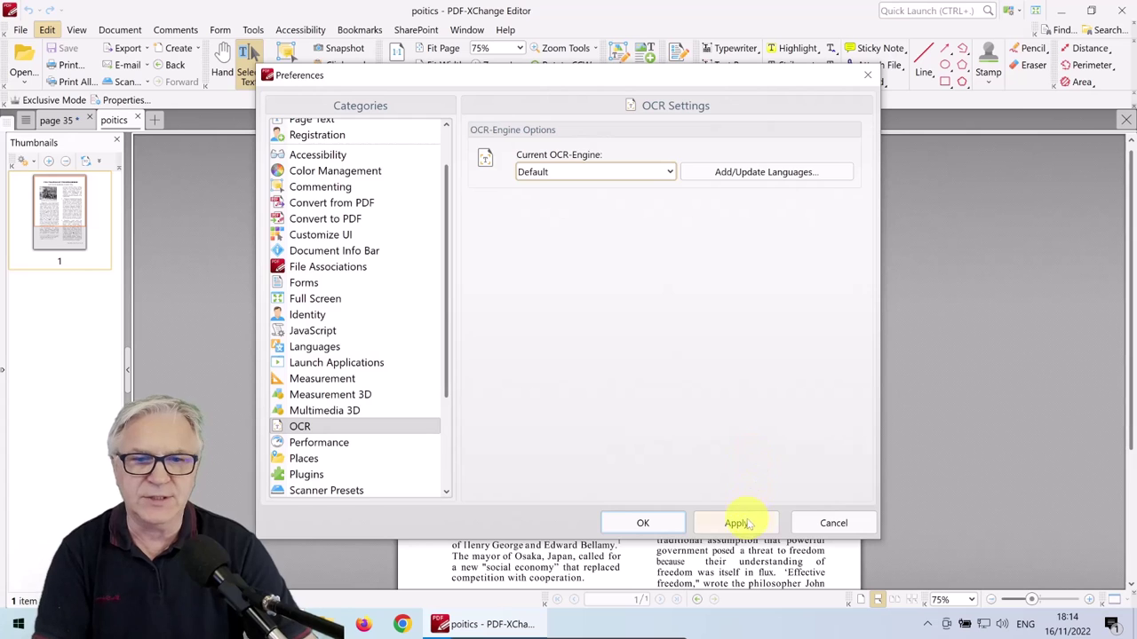
click(644, 522)
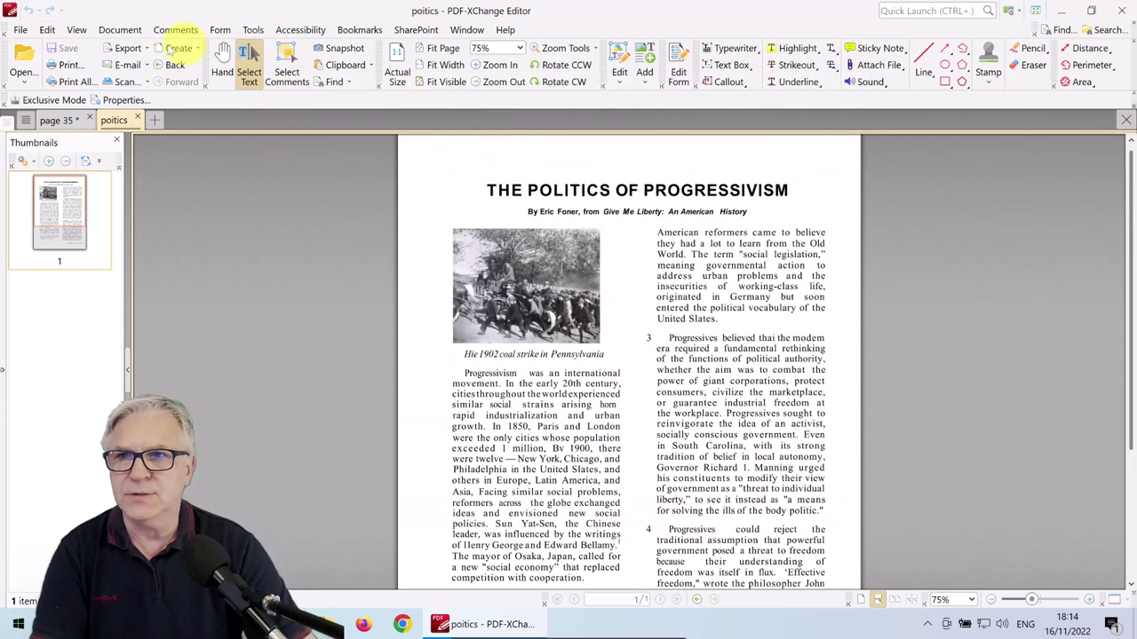
Run OCR on all pages of poitics in English with Searchable Image output.
click(115, 31)
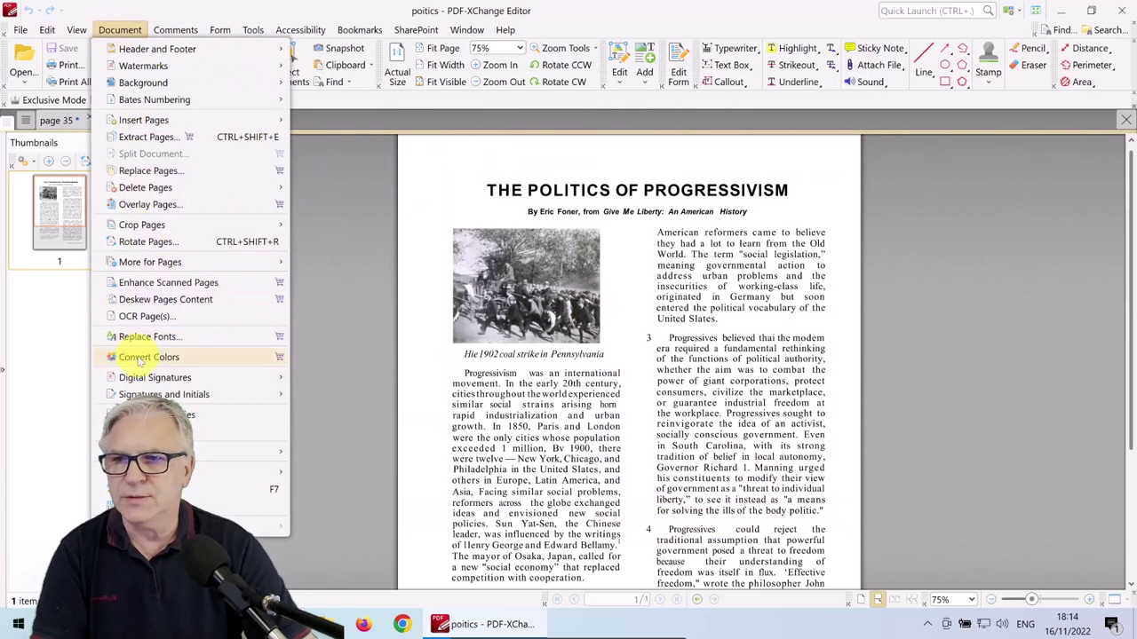
click(129, 317)
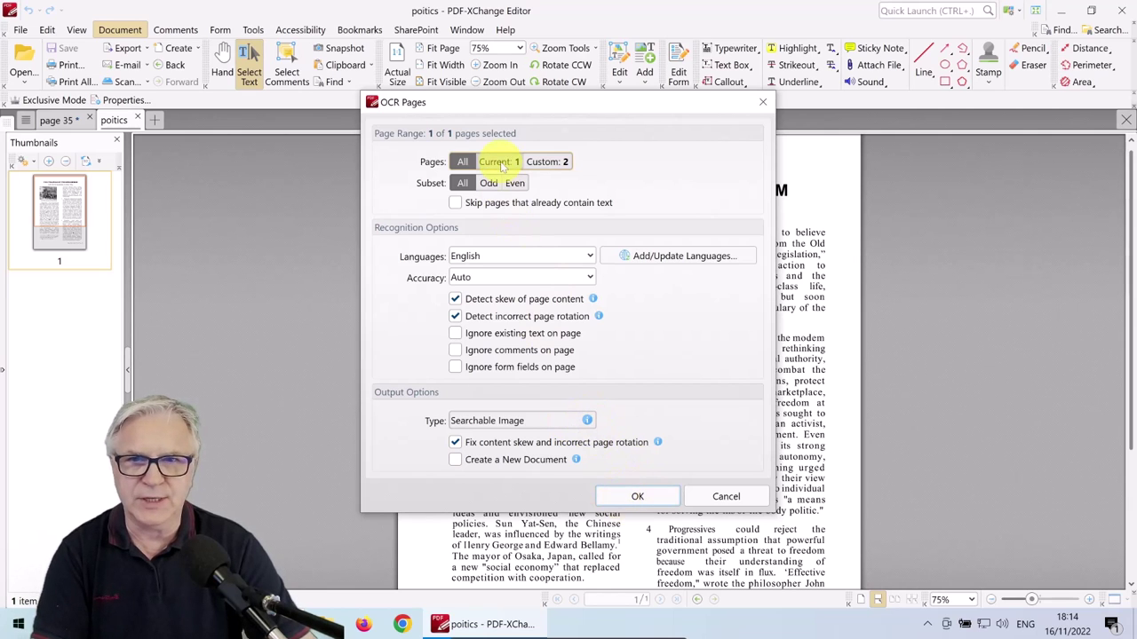
click(637, 497)
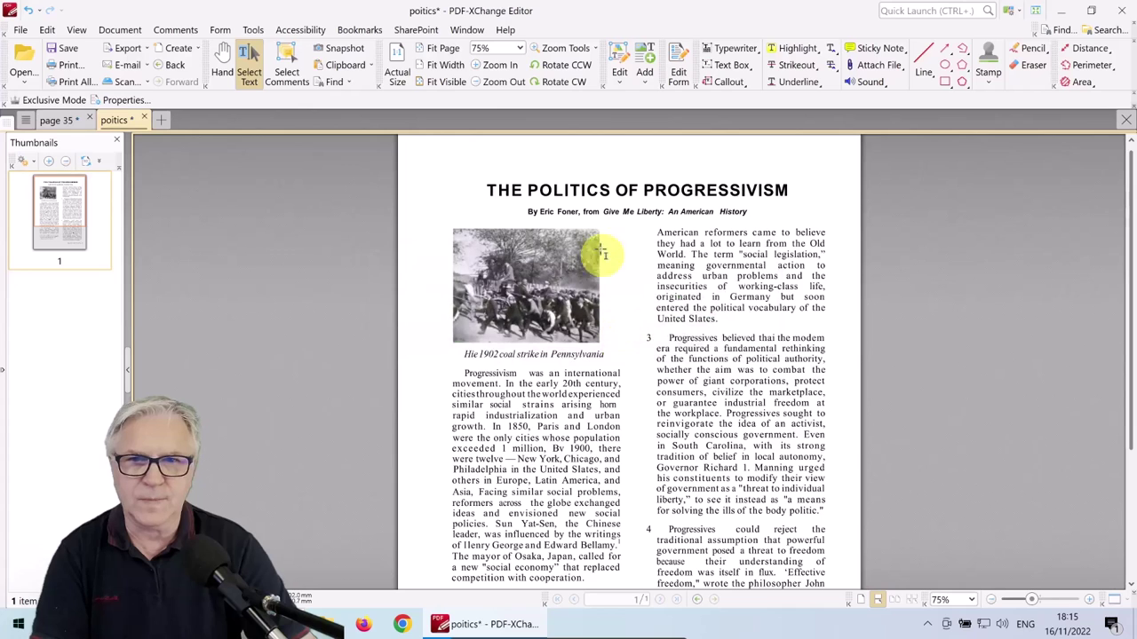
Save the poitics document and highlight the word "reformers" in the first line of the second column.
click(59, 50)
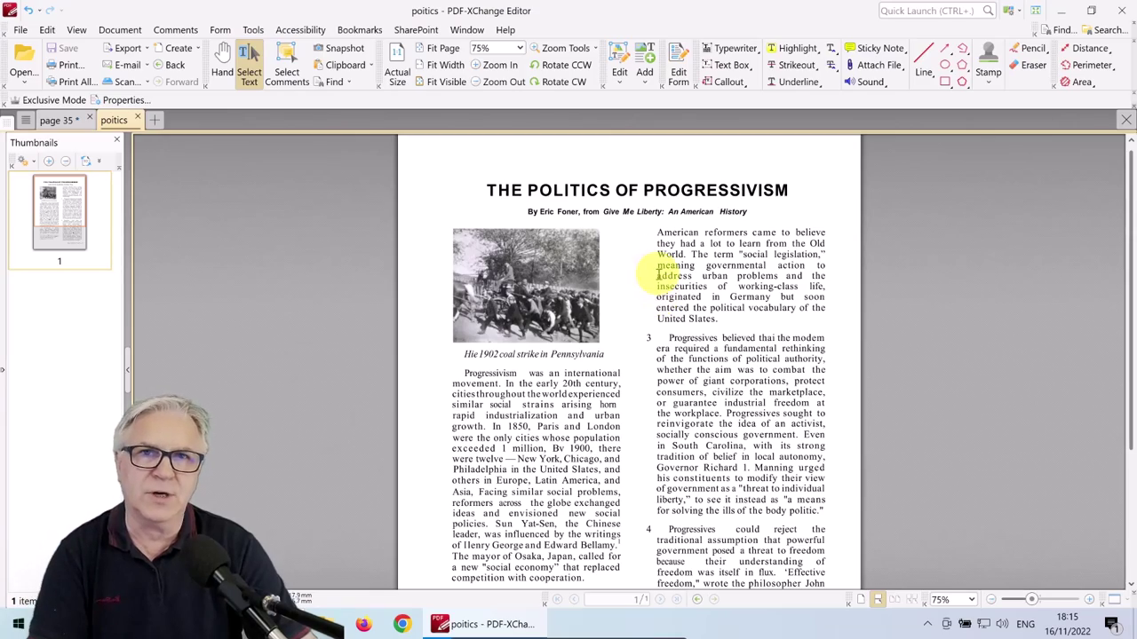
ctrl+scroll(769, 254, up, 3)
ctrl+scroll(770, 241, up, 1)
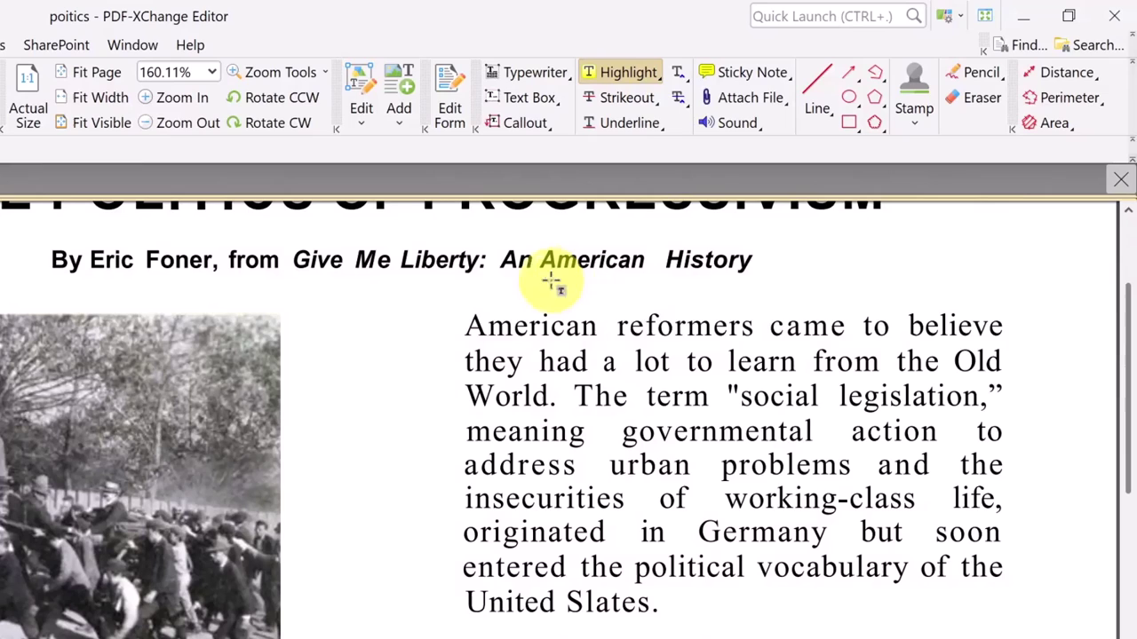
double_click(667, 317)
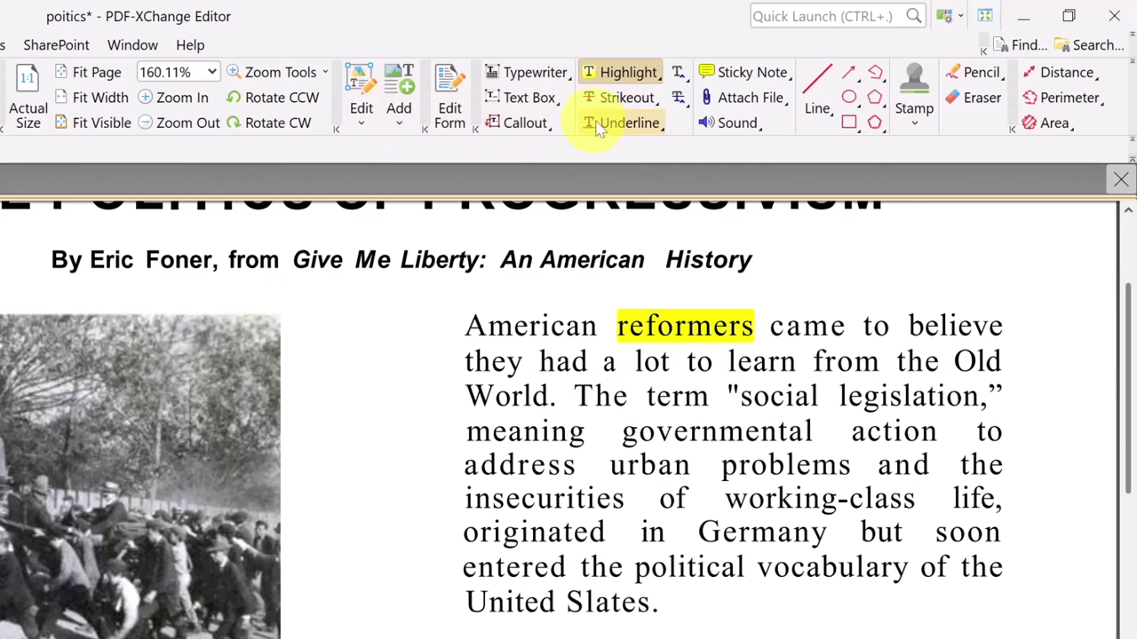
Underline the word "governmental" in the second column and look over the underline's colour options.
click(621, 123)
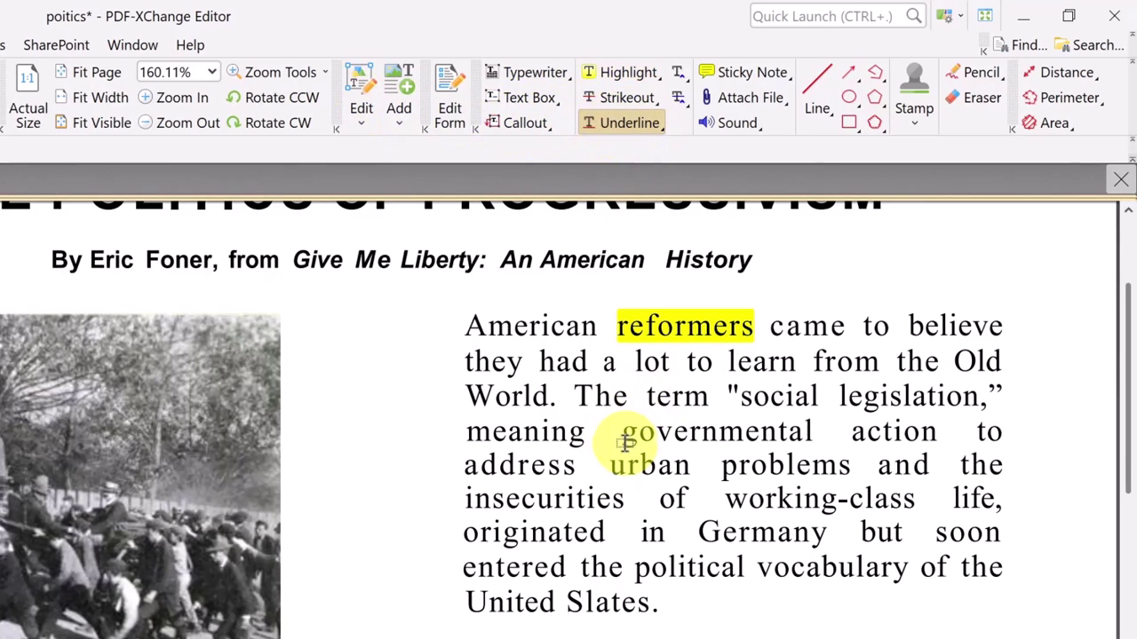
drag(621, 433, 822, 432)
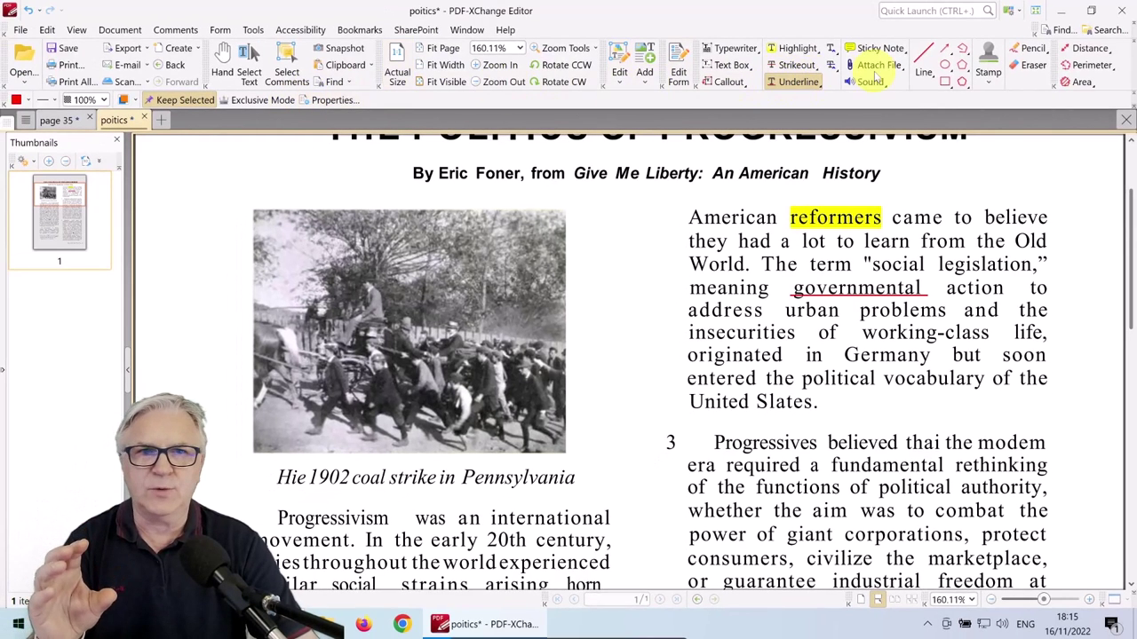
click(18, 100)
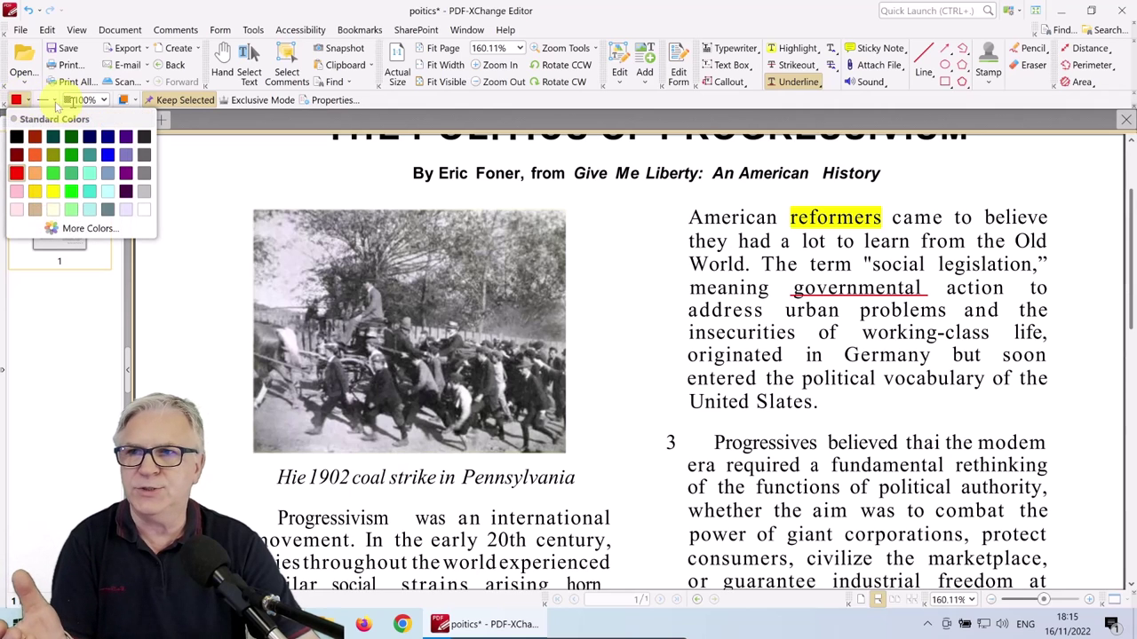
click(49, 102)
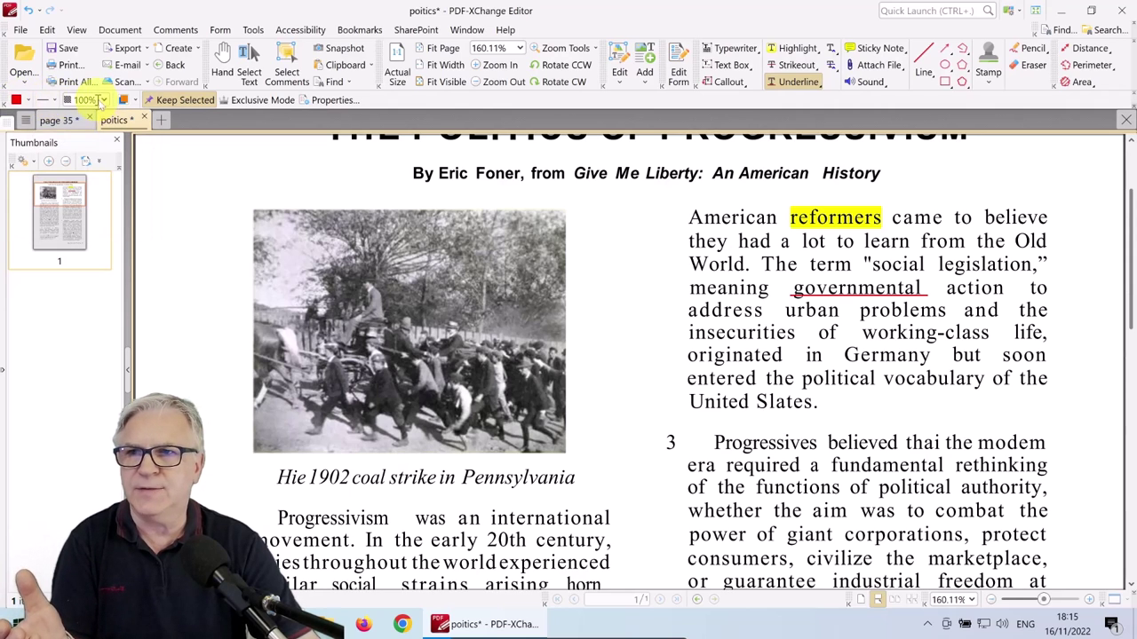
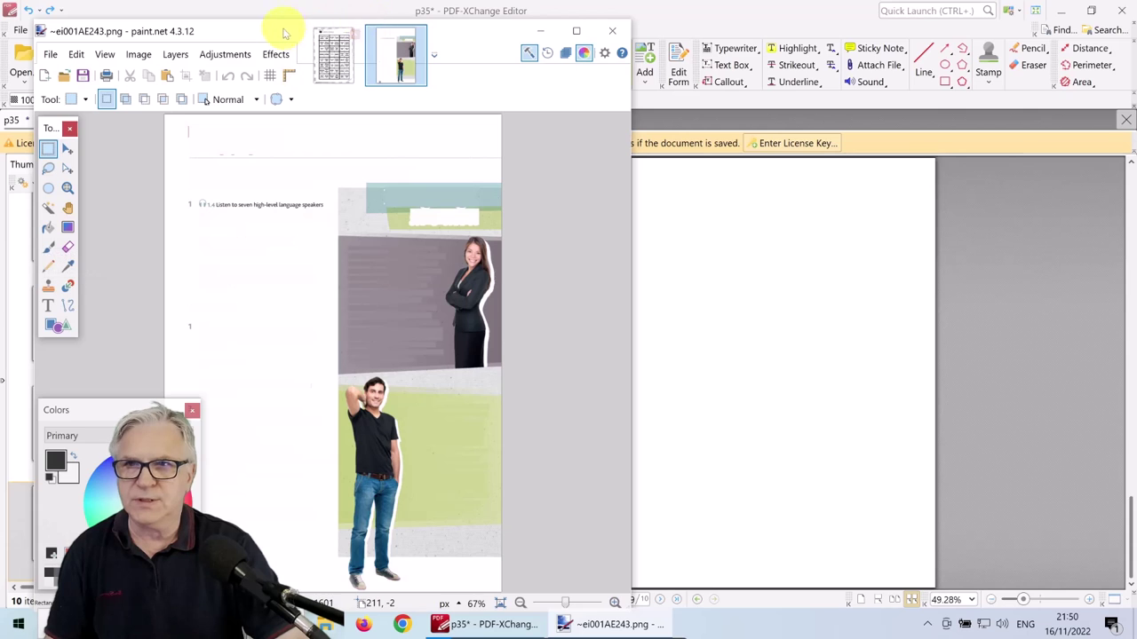
Arrange the paint.net window with the page image so the Task page in PDF-XChange Editor stays visible beside it.
drag(278, 31, 781, 33)
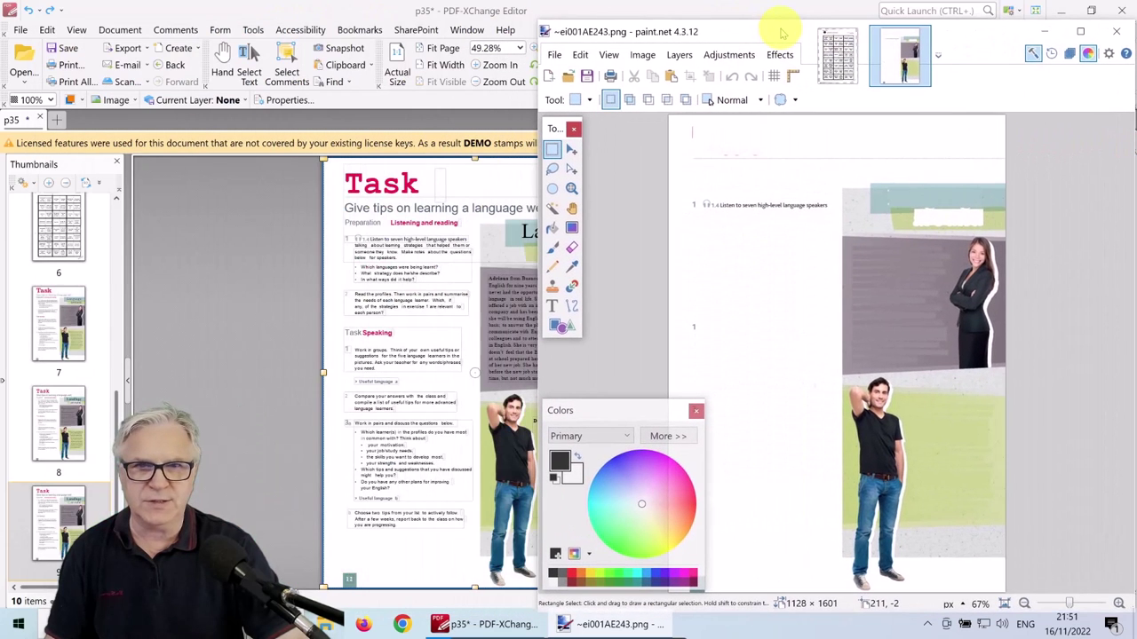
drag(539, 23, 639, 34)
drag(819, 47, 798, 45)
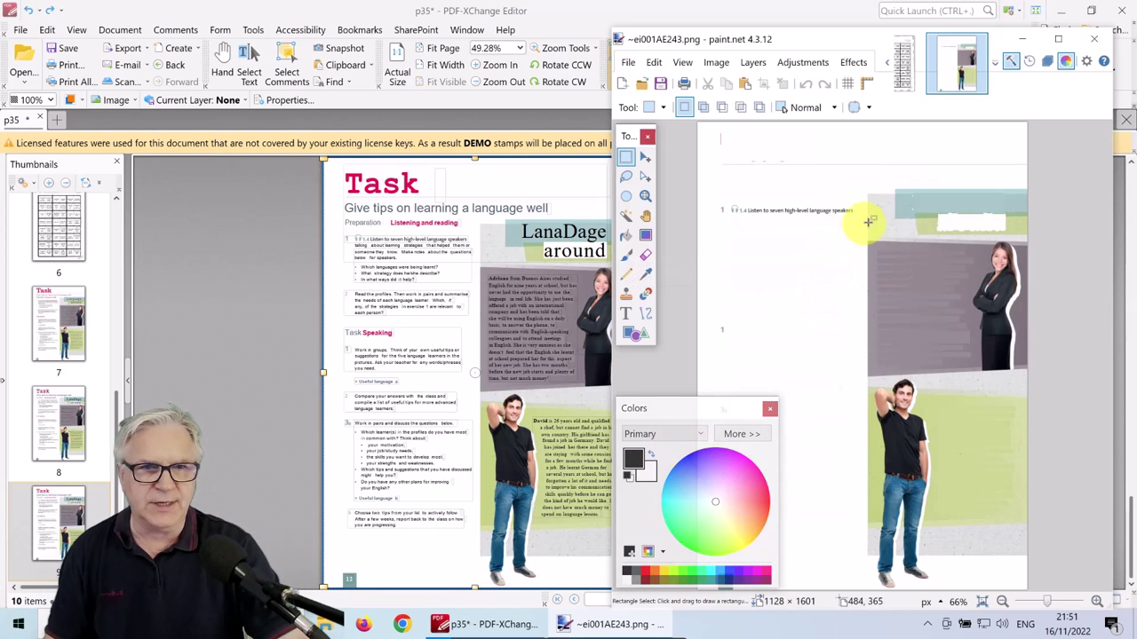
Try filling the grey background beside the header with the Paint Bucket at 27% tolerance, testing purple and pink as the colour.
click(625, 236)
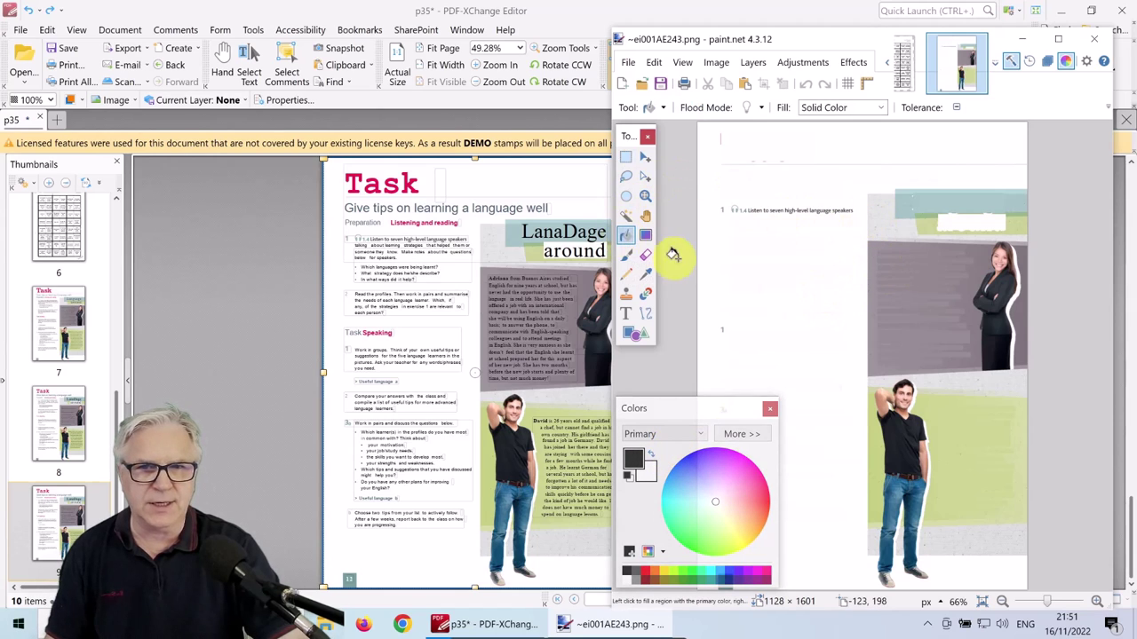
click(877, 209)
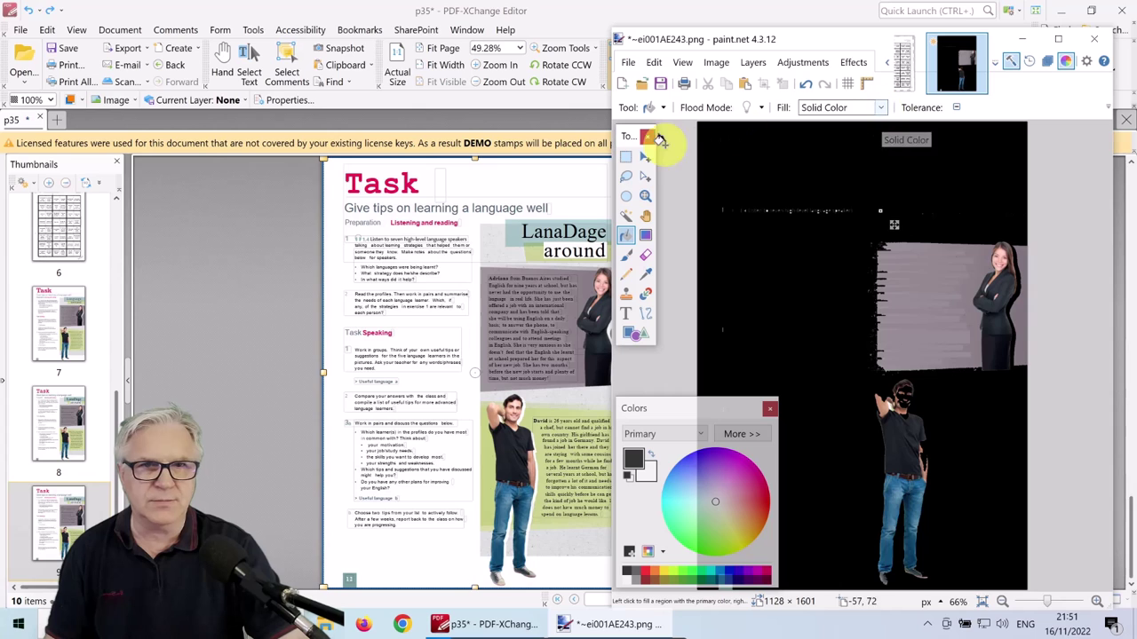
drag(607, 161, 489, 161)
drag(908, 110, 879, 110)
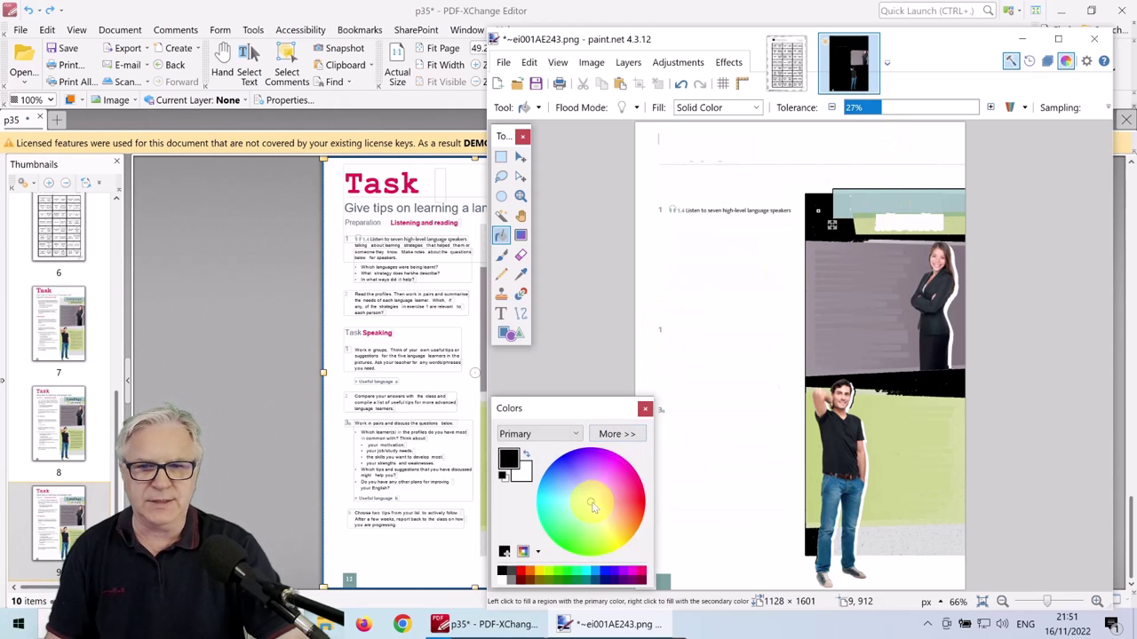
click(597, 466)
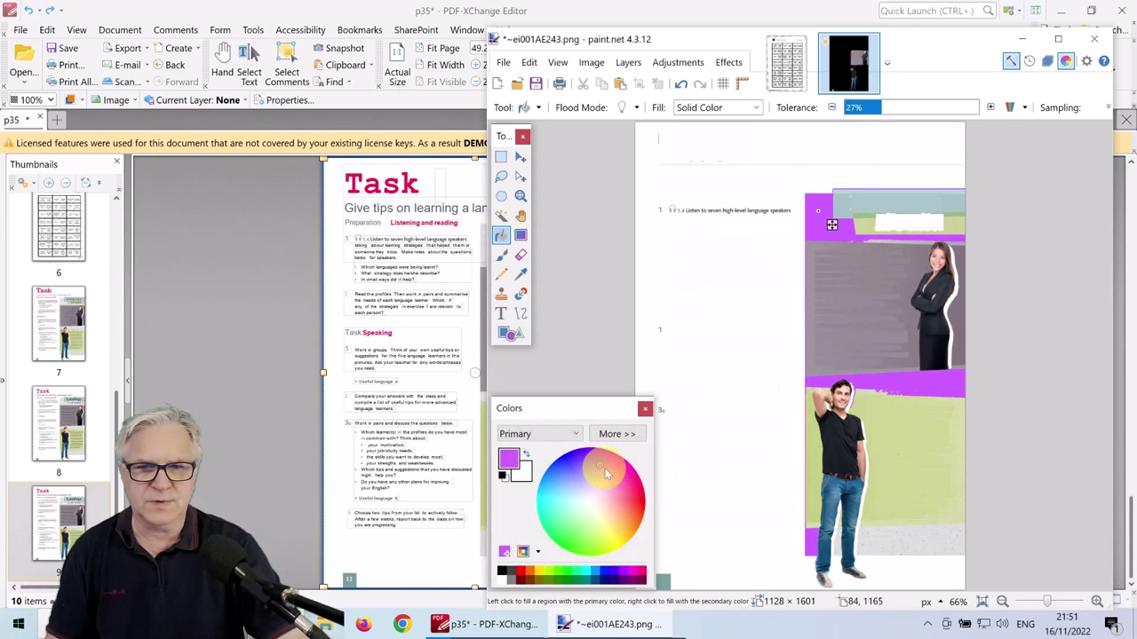
click(608, 475)
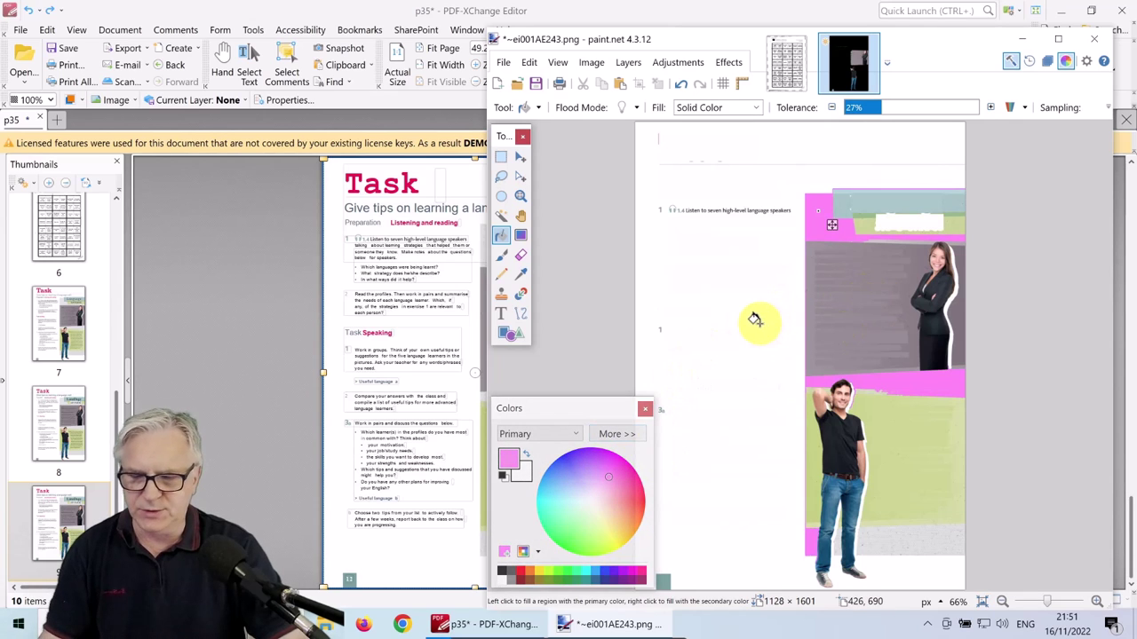
Undo the coloured test fills on the page image.
key(ctrl+z)
key(ctrl+z)
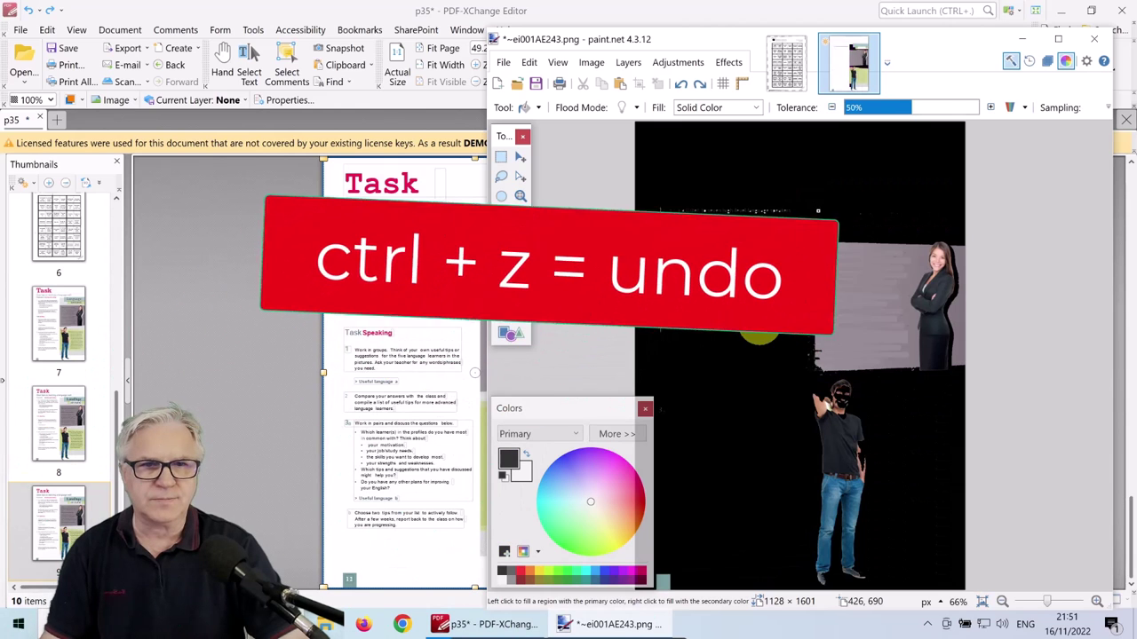
key(ctrl+z)
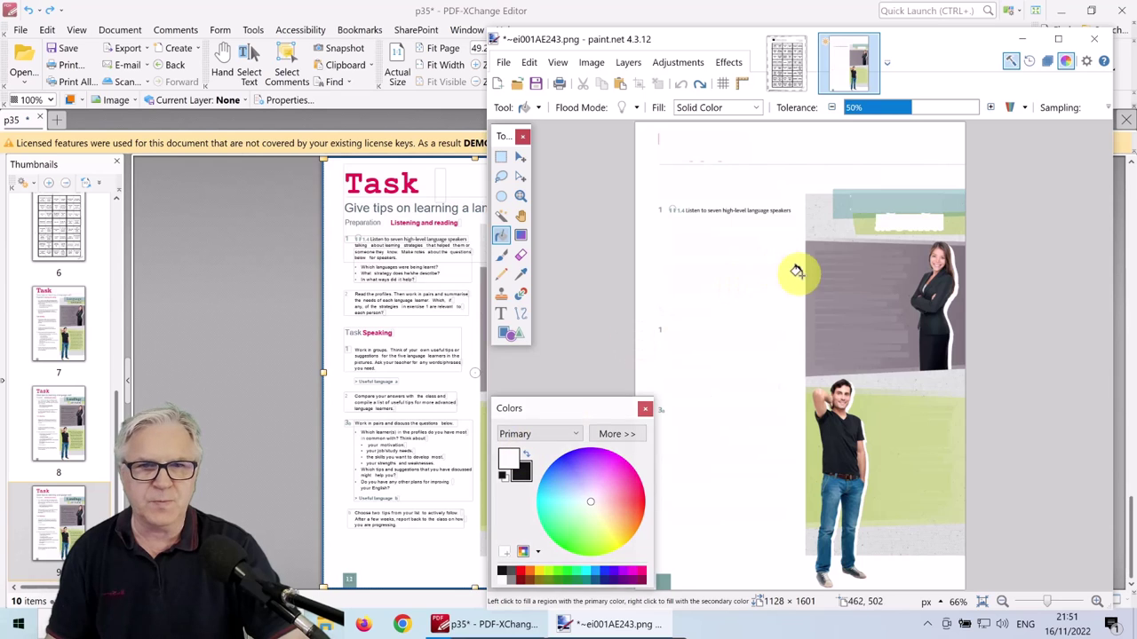
Fill the dark panel around the woman and the green panel around the man with white at 26% tolerance.
click(860, 262)
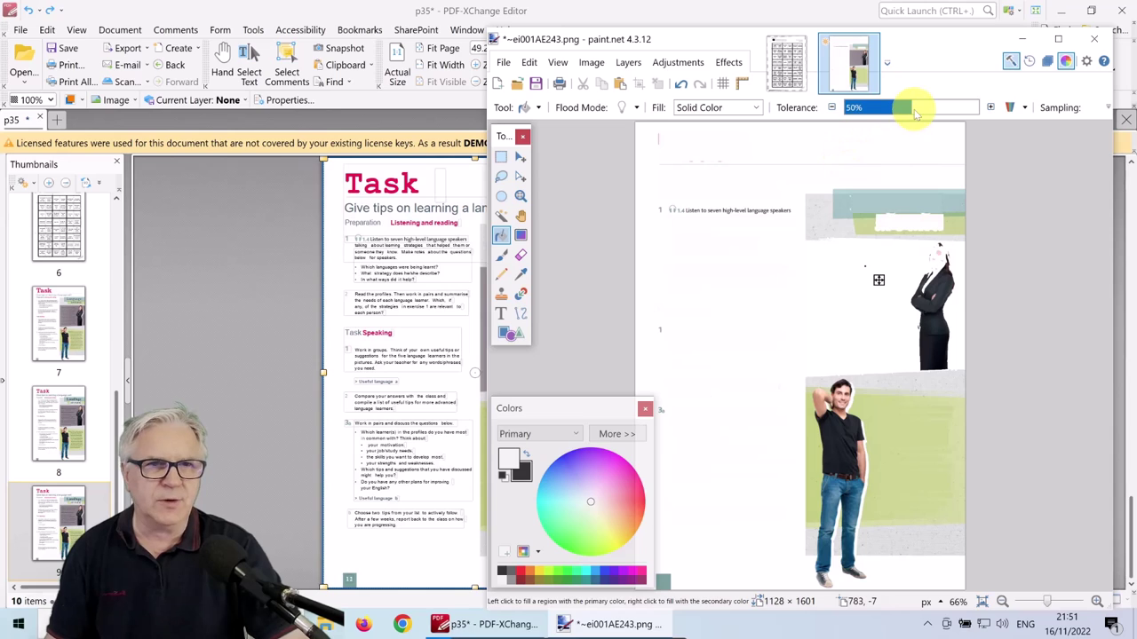
drag(911, 113, 882, 113)
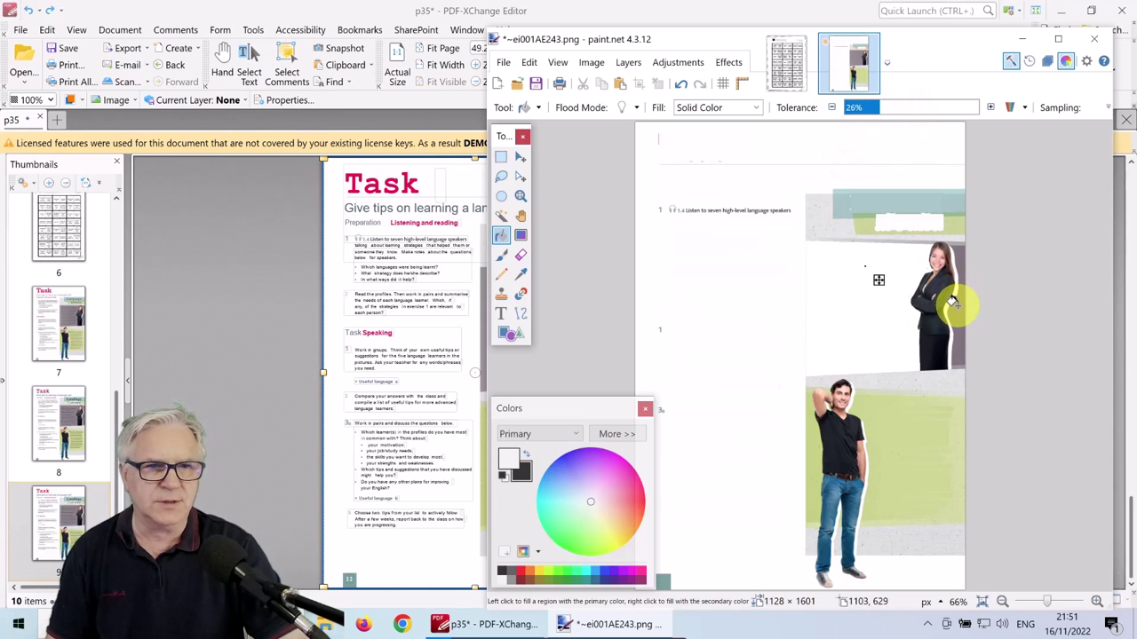
click(957, 307)
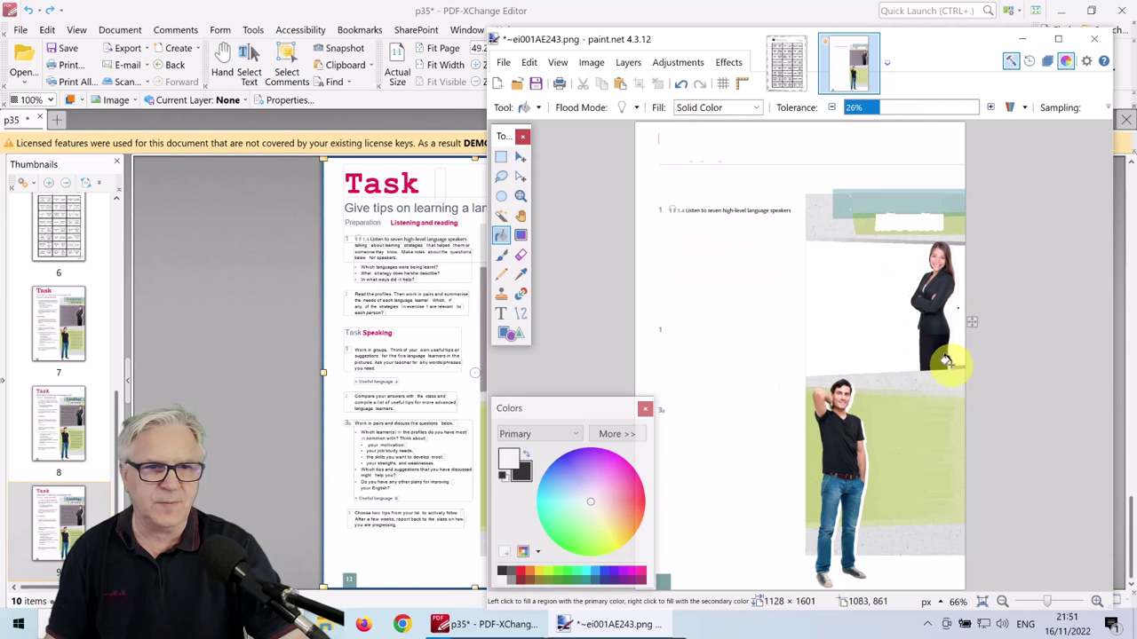
click(889, 413)
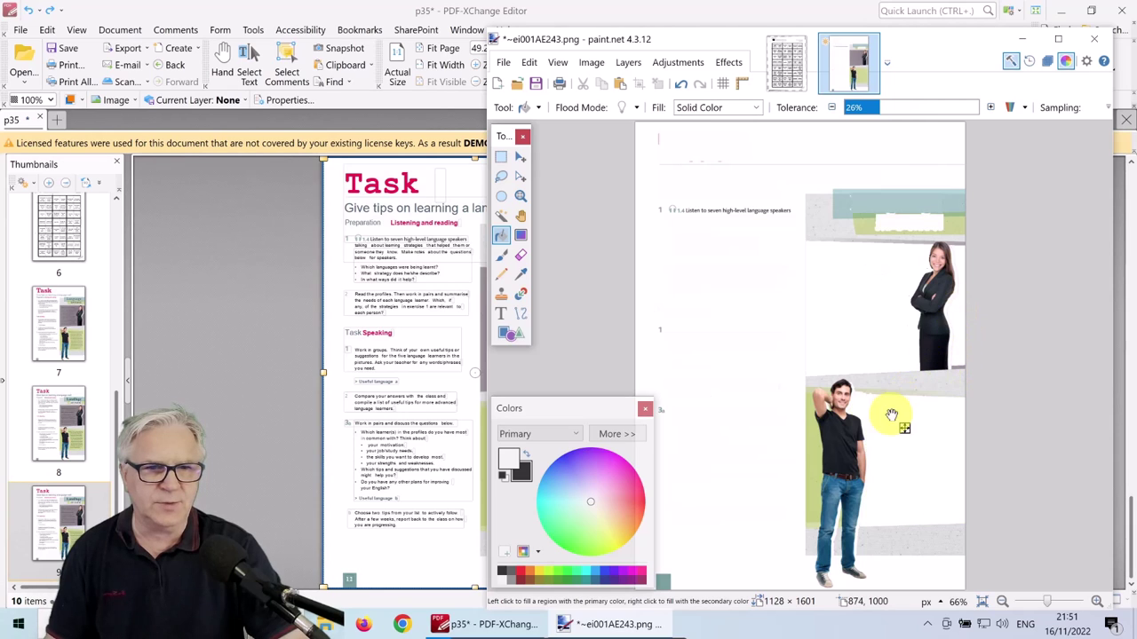
click(810, 441)
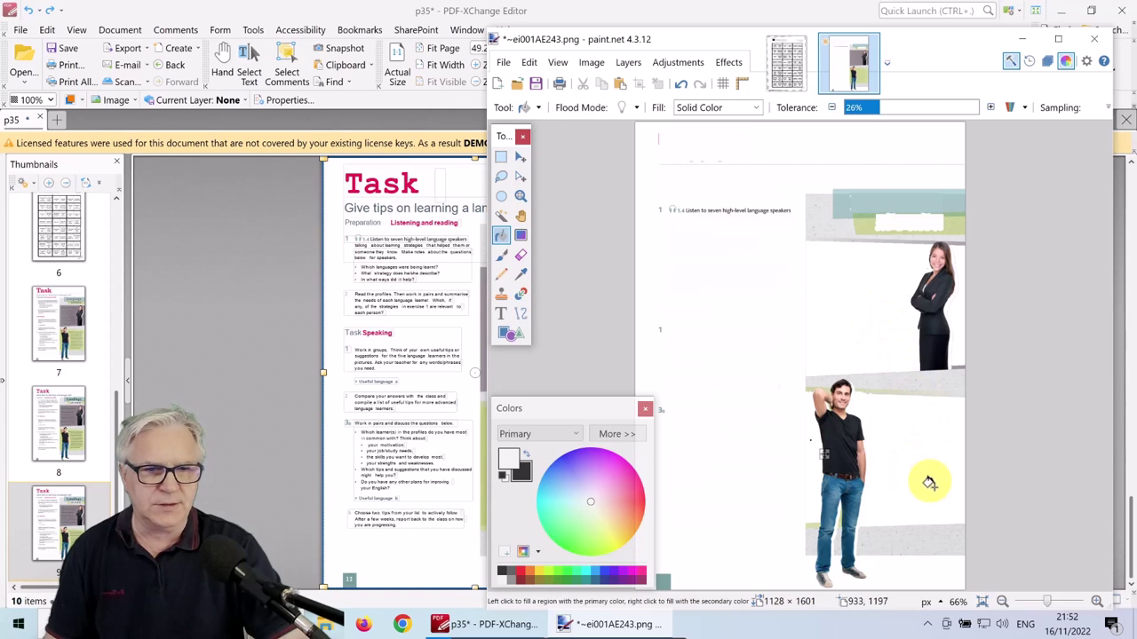
Try filling the grey background strip near the man's feet with white, testing a tolerance of 22%.
click(913, 534)
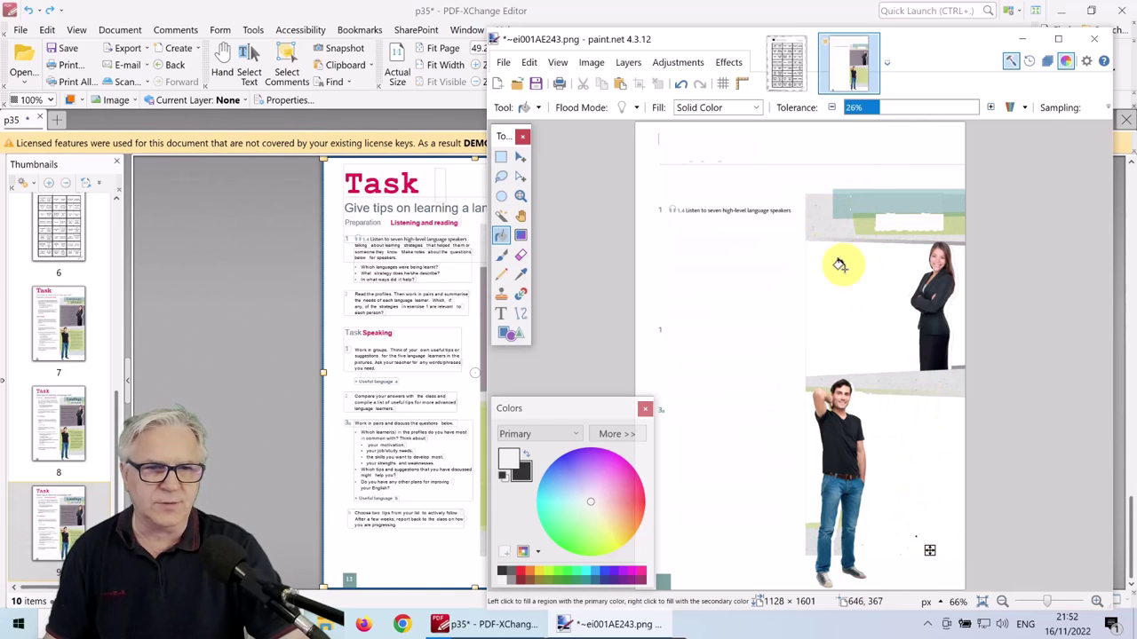
key(ctrl+z)
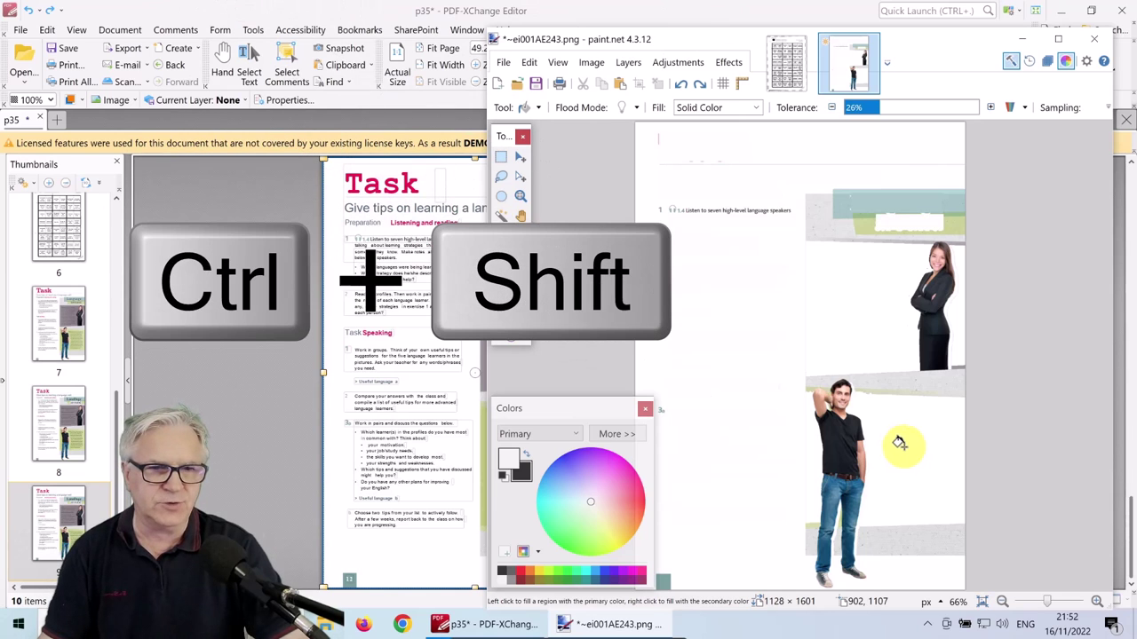
click(927, 533)
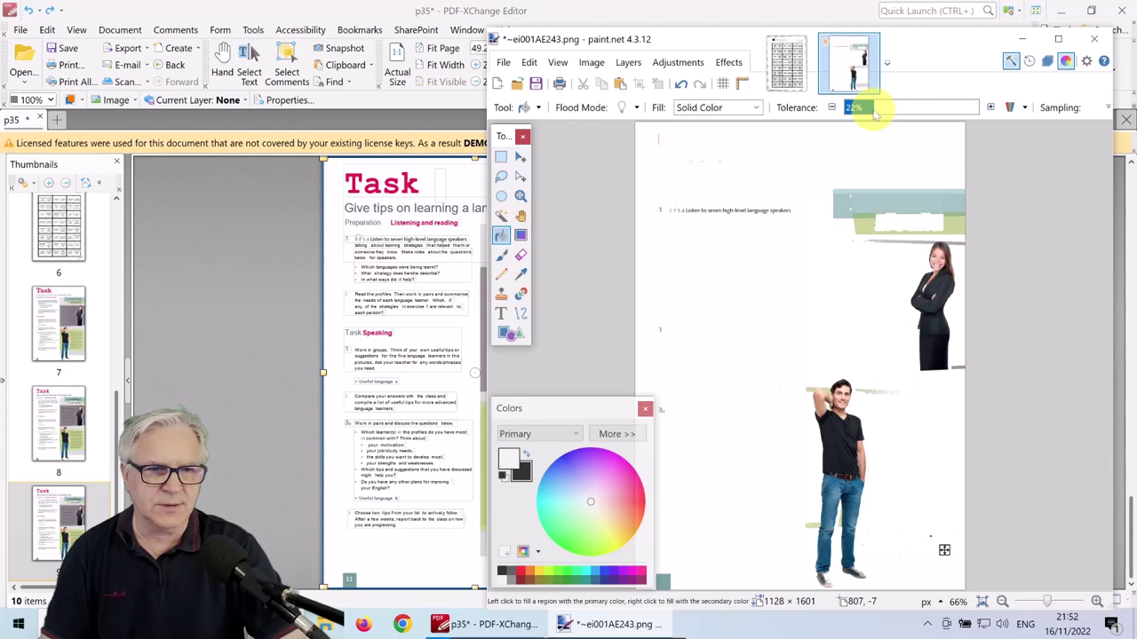
drag(875, 113, 882, 122)
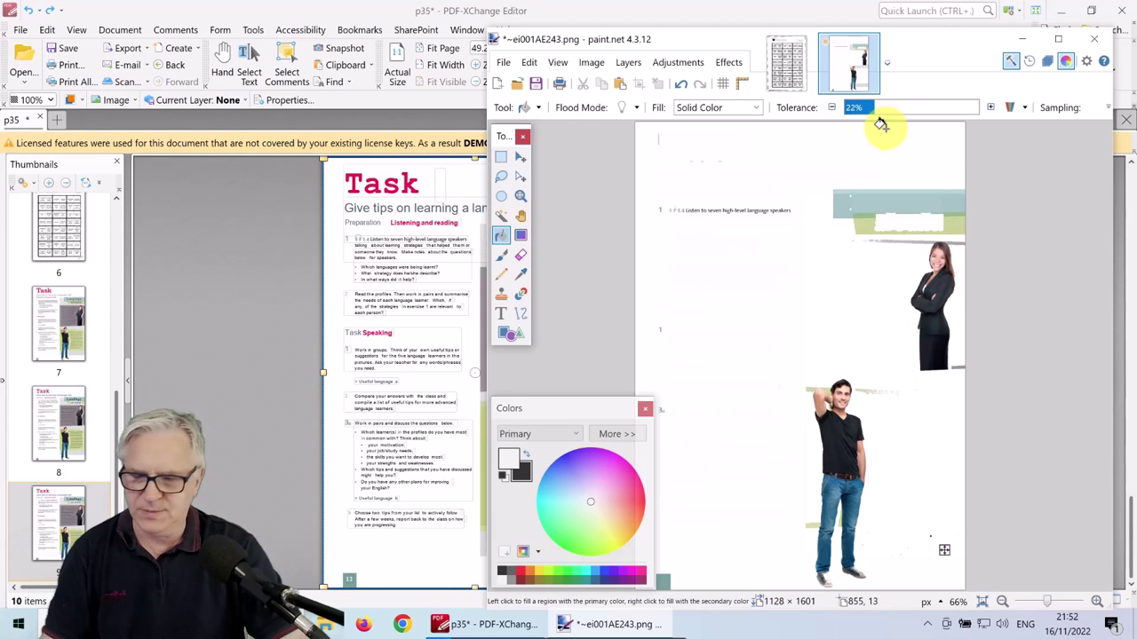
click(906, 194)
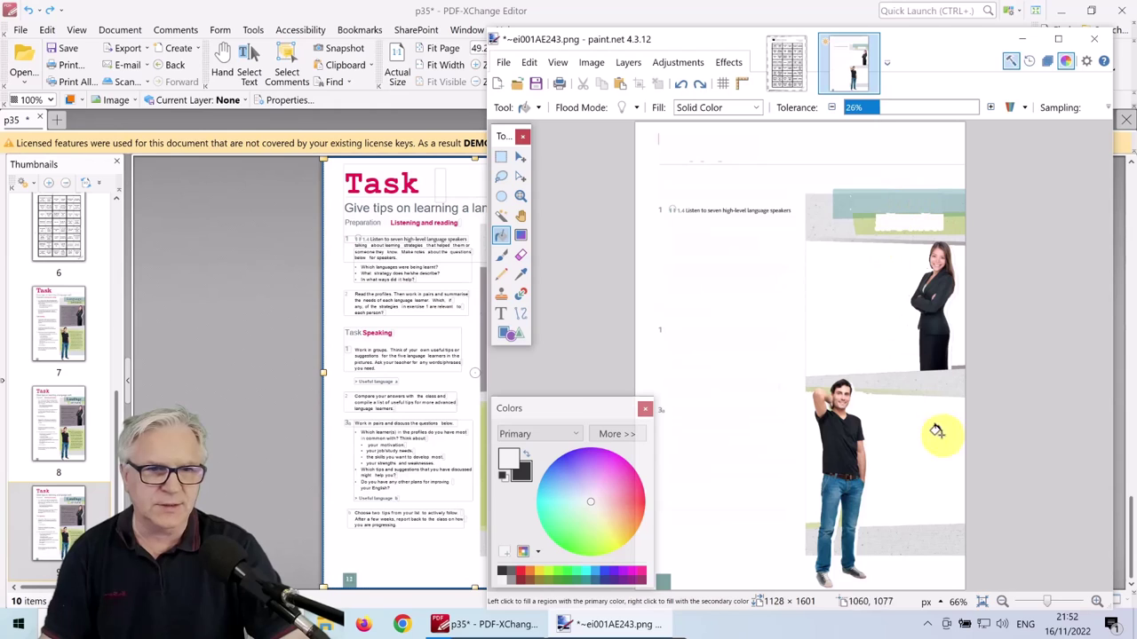
Fill the grey background areas above and below the man and the teal header band with white at 26% tolerance.
click(923, 382)
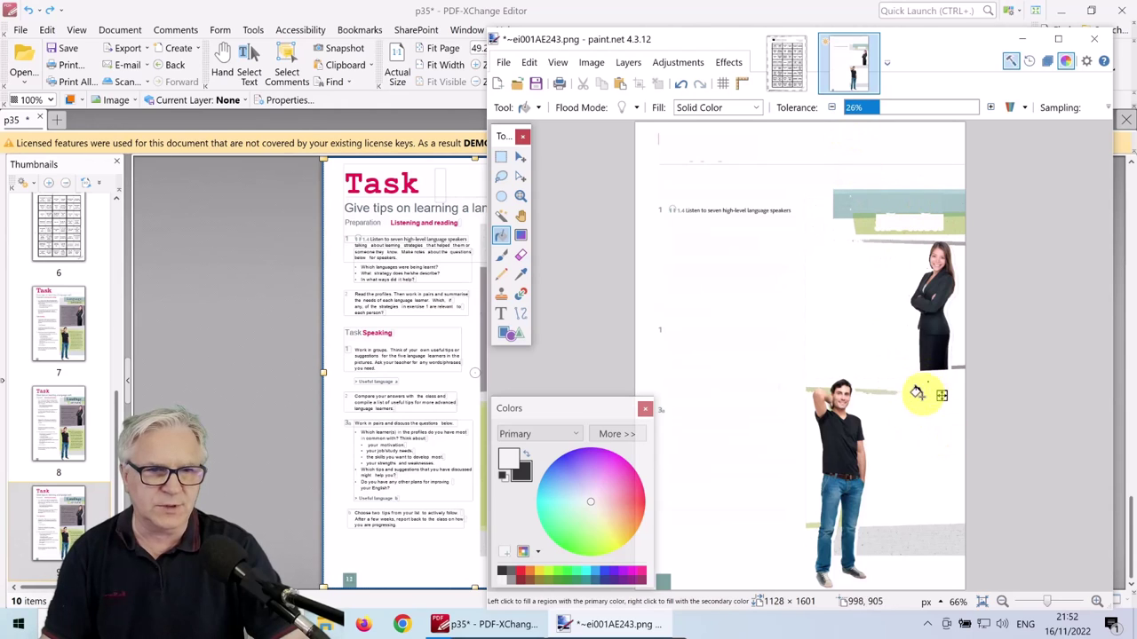
click(915, 531)
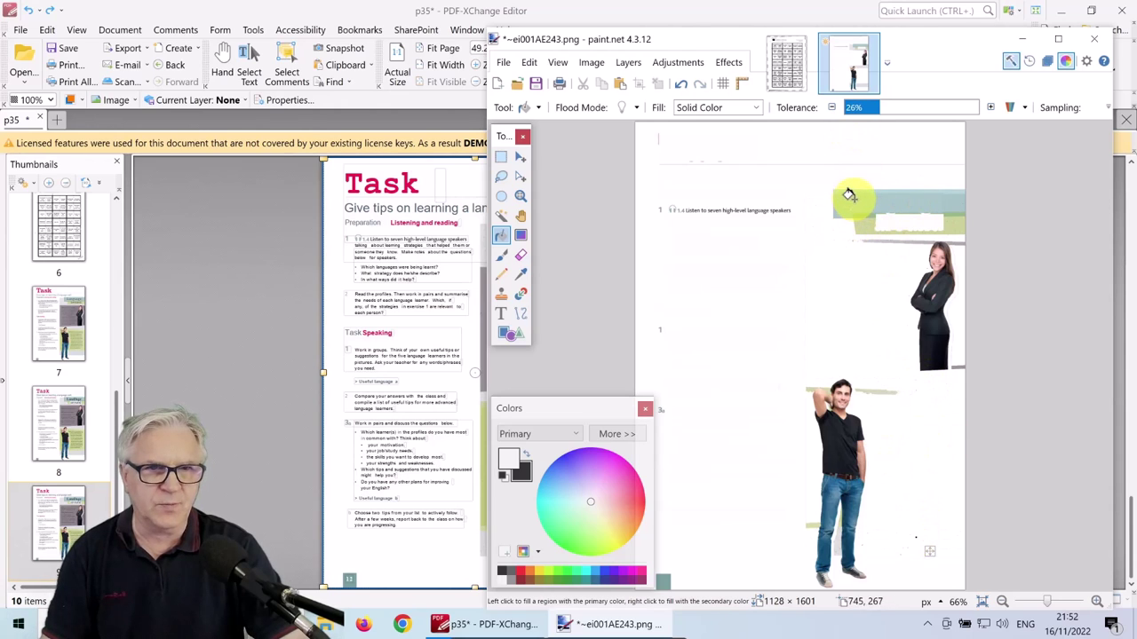
click(854, 197)
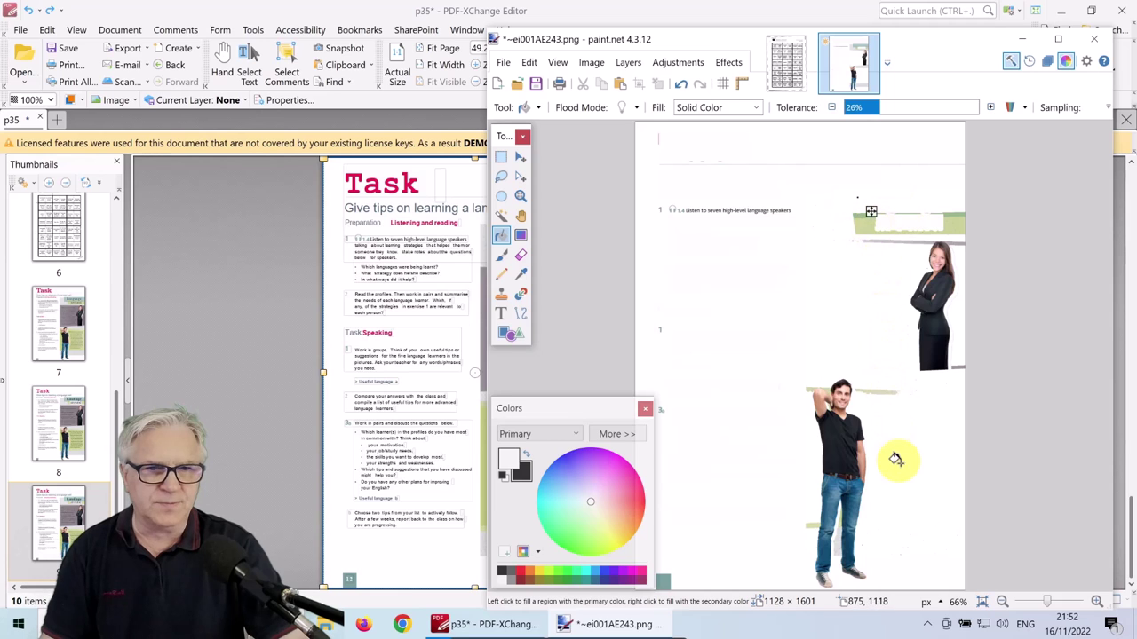
Paint over the grey strip and outline remnants around the woman's head and upper body with a white 40-wide brush.
scroll(897, 466, up, 3)
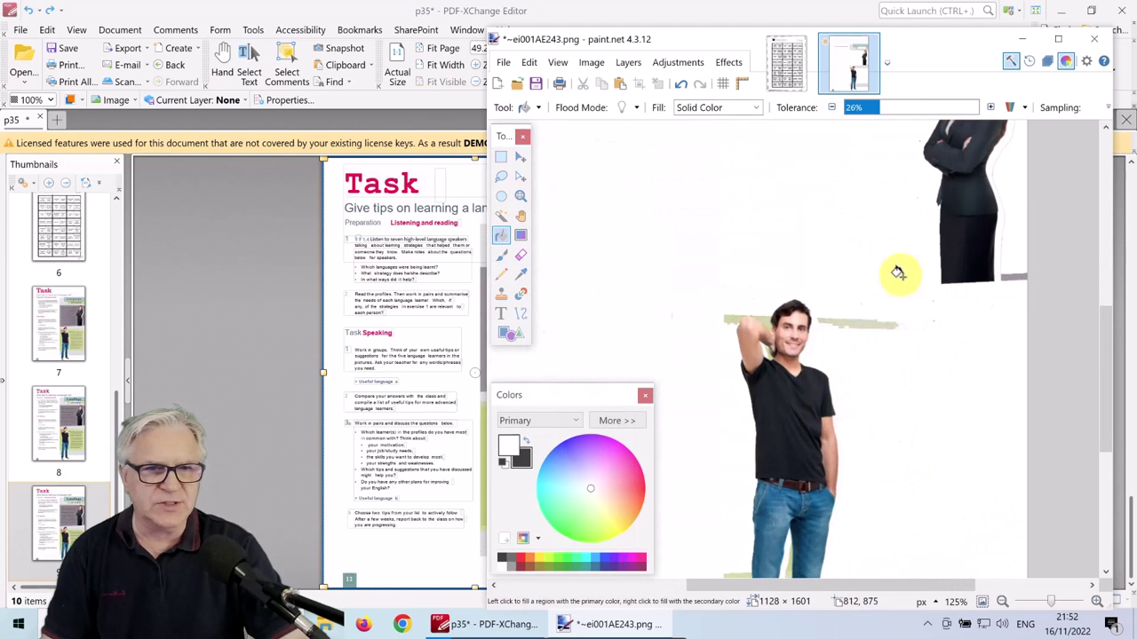
scroll(943, 275, down, 2)
scroll(943, 275, down, 1)
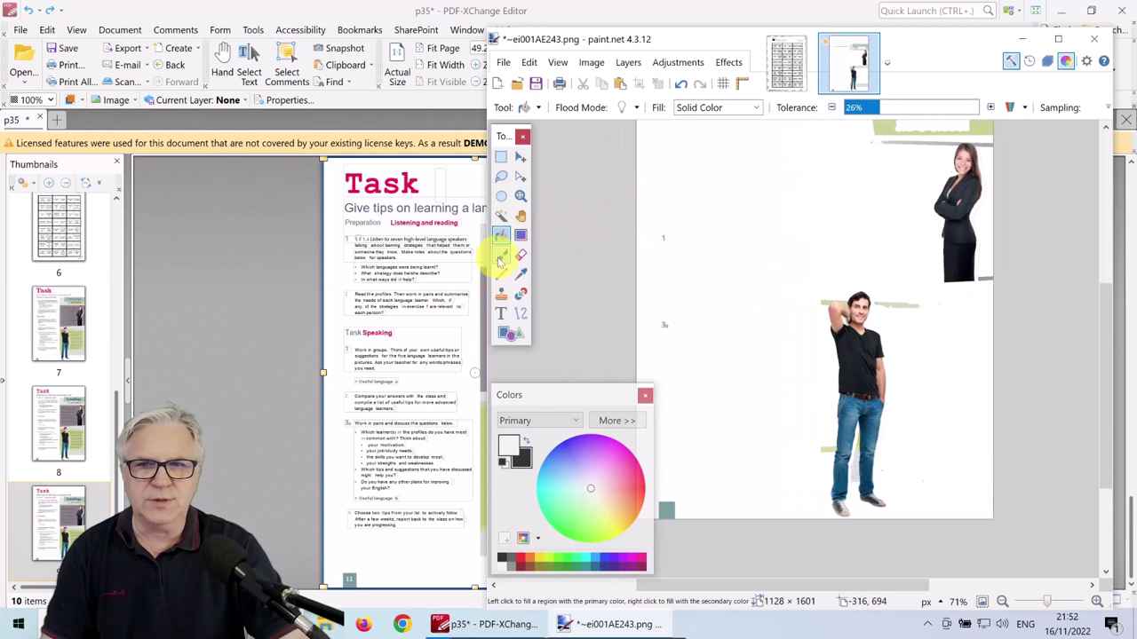
click(501, 258)
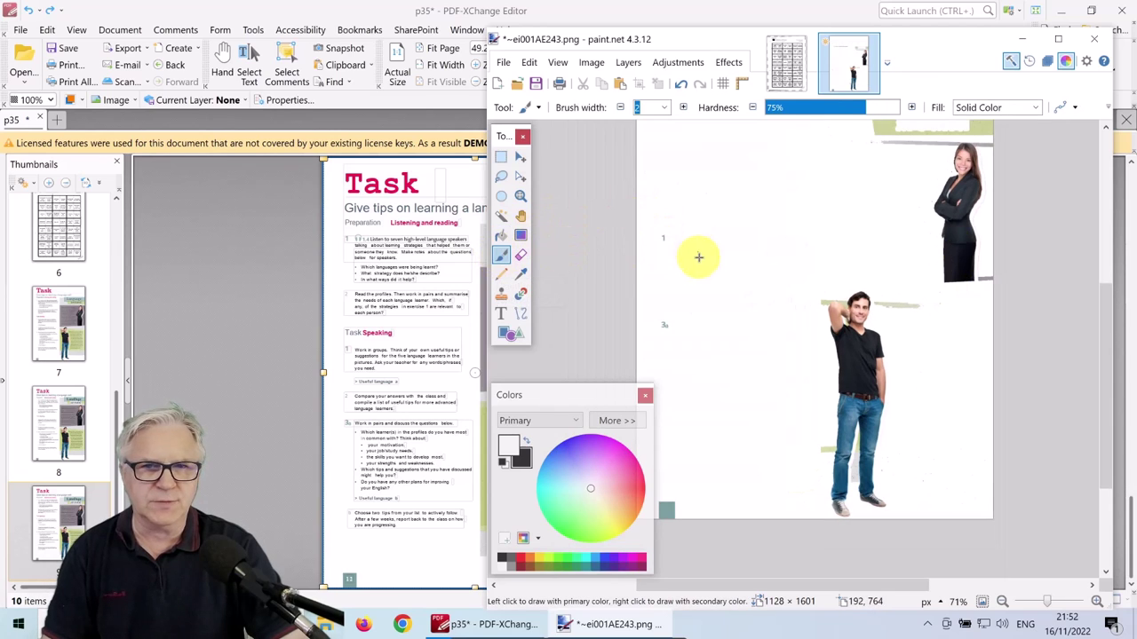
click(664, 107)
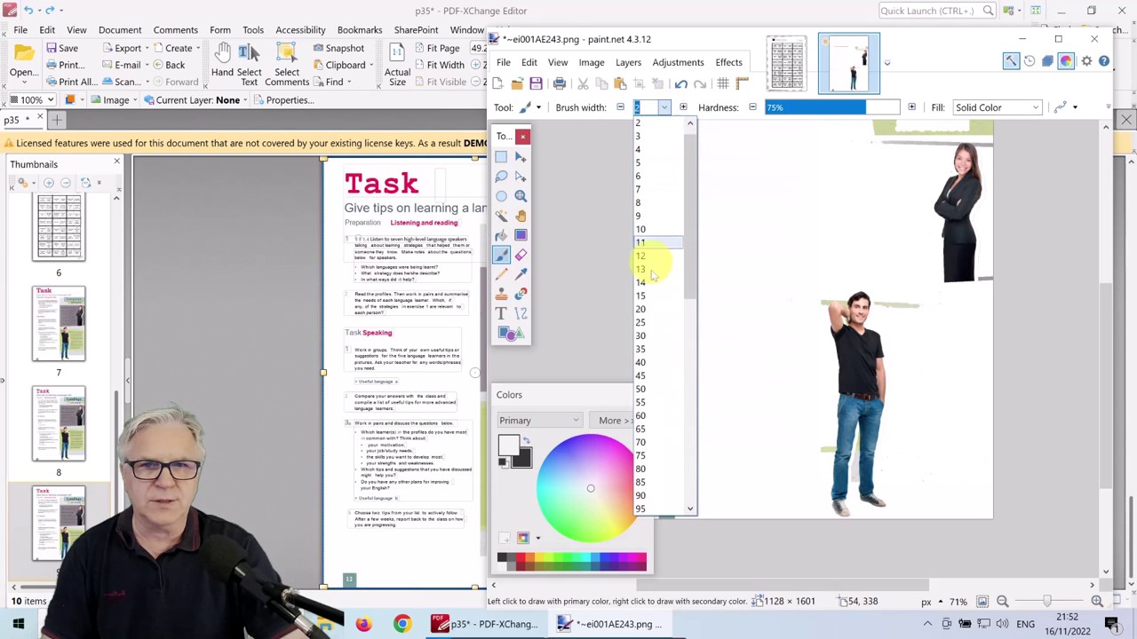
click(646, 377)
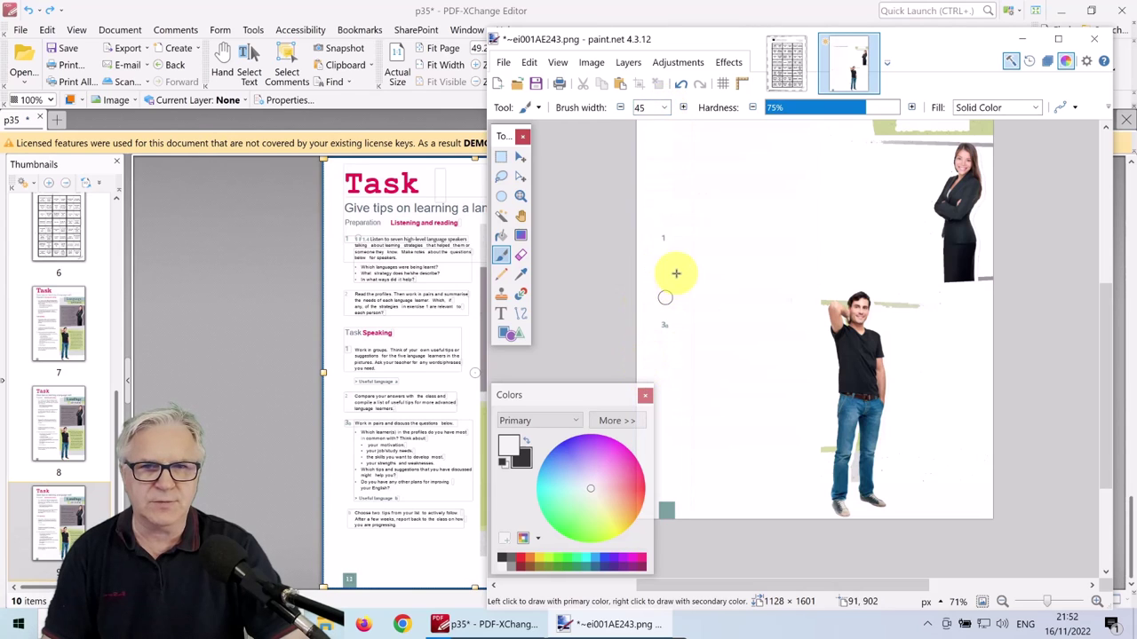
click(669, 107)
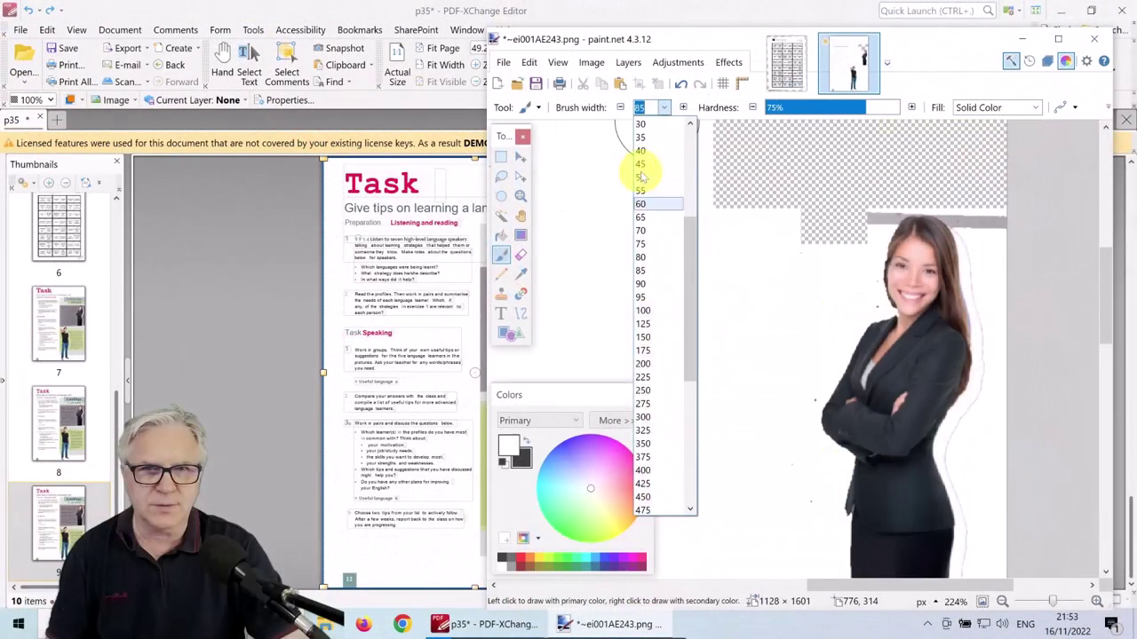
click(671, 183)
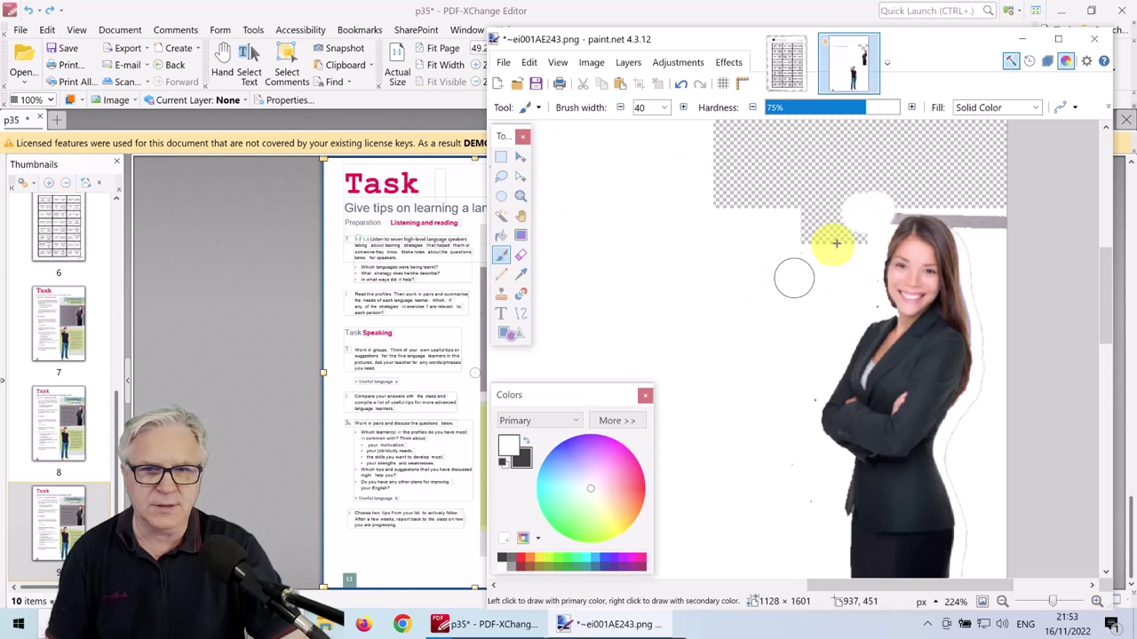
mouse_move(884, 208)
mouse_down()
mouse_move(926, 191)
mouse_move(1003, 223)
mouse_move(981, 217)
mouse_move(992, 388)
mouse_move(956, 456)
mouse_up()
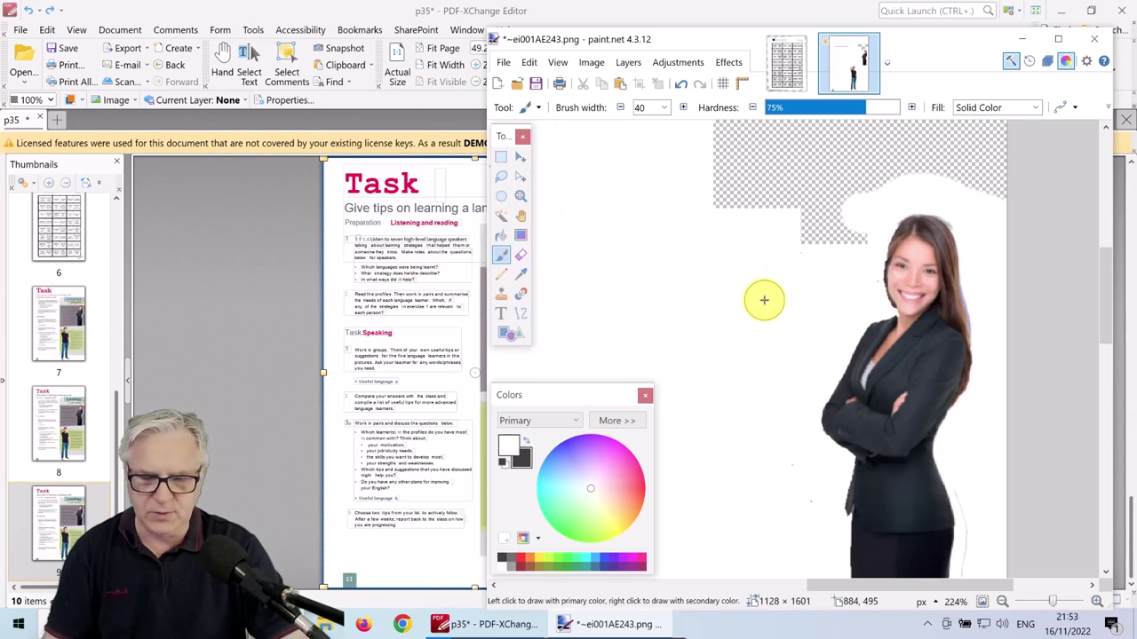
Paint out the remnants around the woman's skirt and around the man in white, and check the page for leftovers.
scroll(749, 267, down, 5)
scroll(736, 293, right, 2)
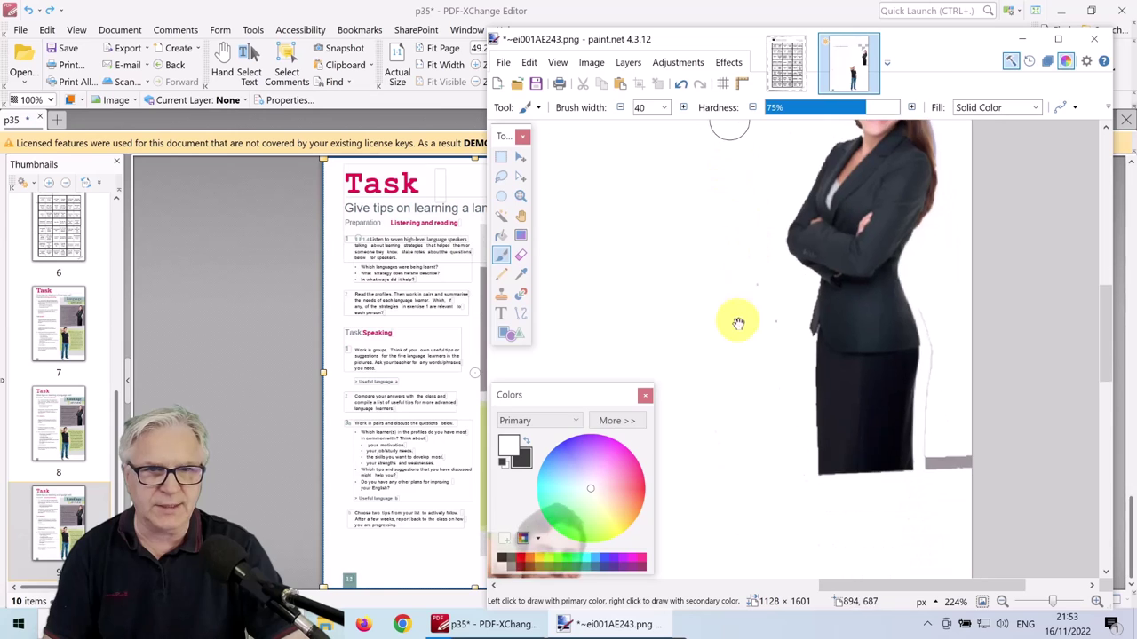
mouse_move(837, 203)
mouse_down()
mouse_move(839, 368)
mouse_move(862, 375)
mouse_up()
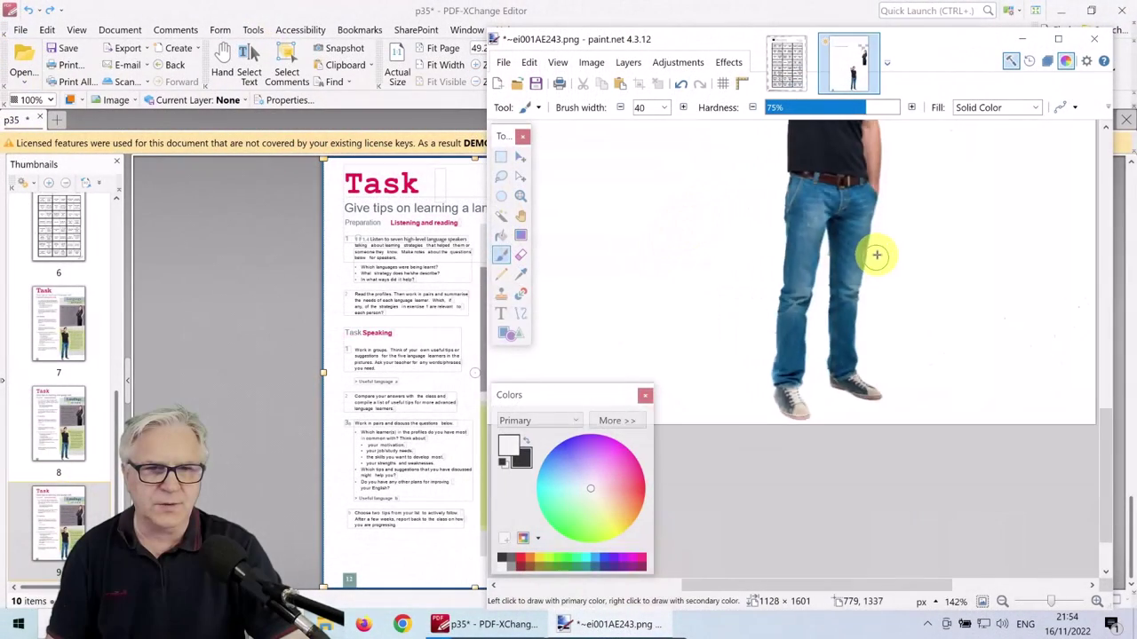
scroll(875, 254, down, 3)
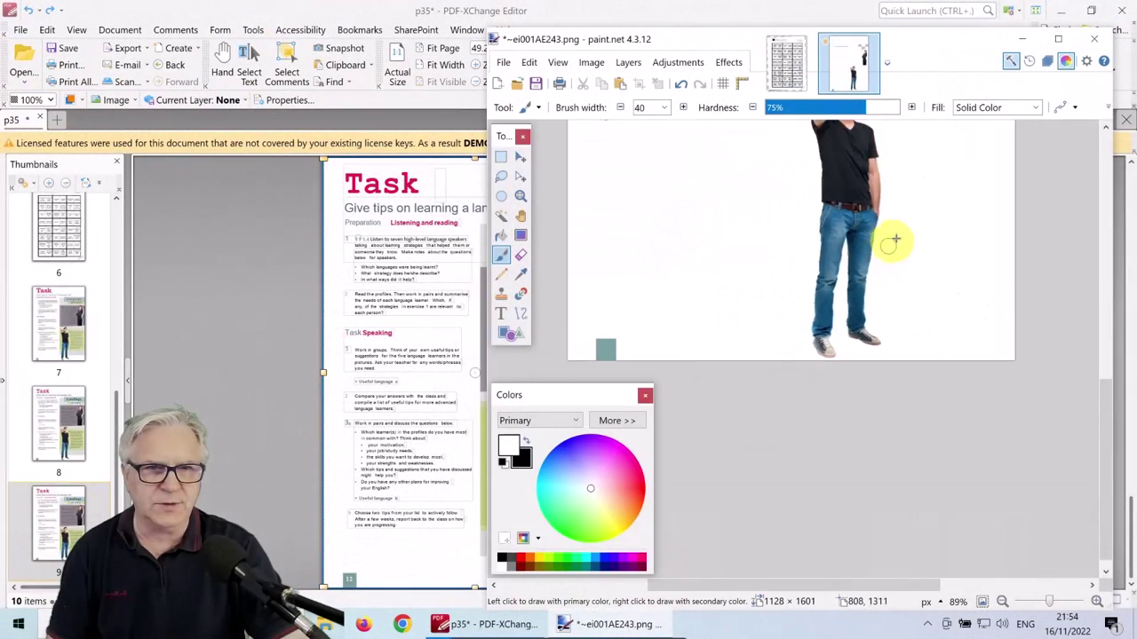
scroll(919, 225, up, 3)
scroll(947, 208, down, 2)
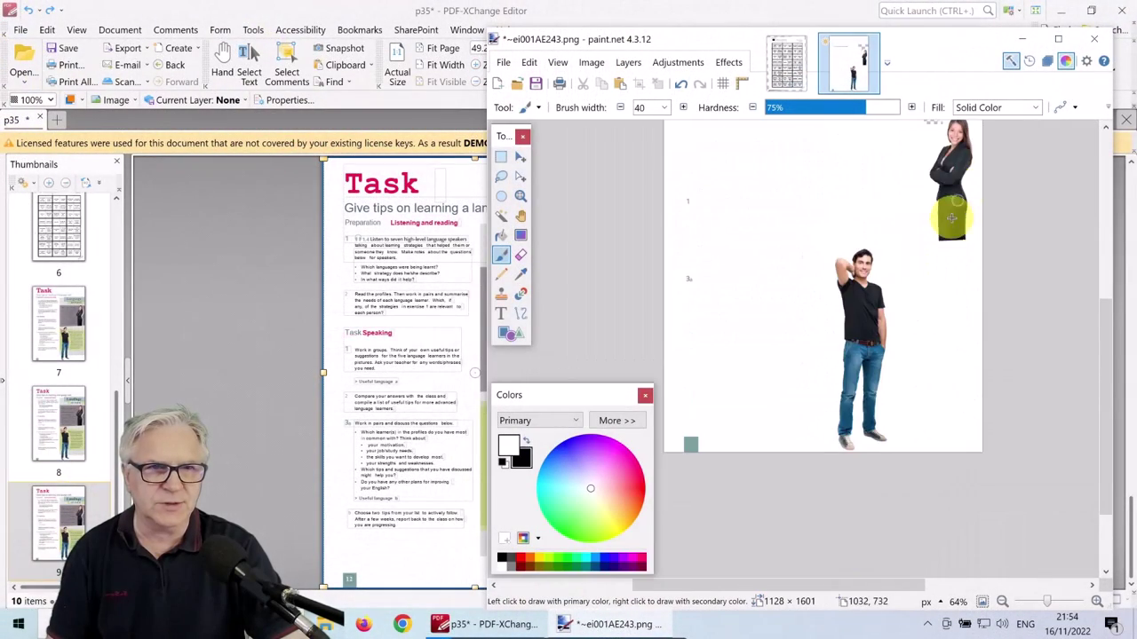
scroll(951, 218, up, 3)
scroll(743, 205, down, 2)
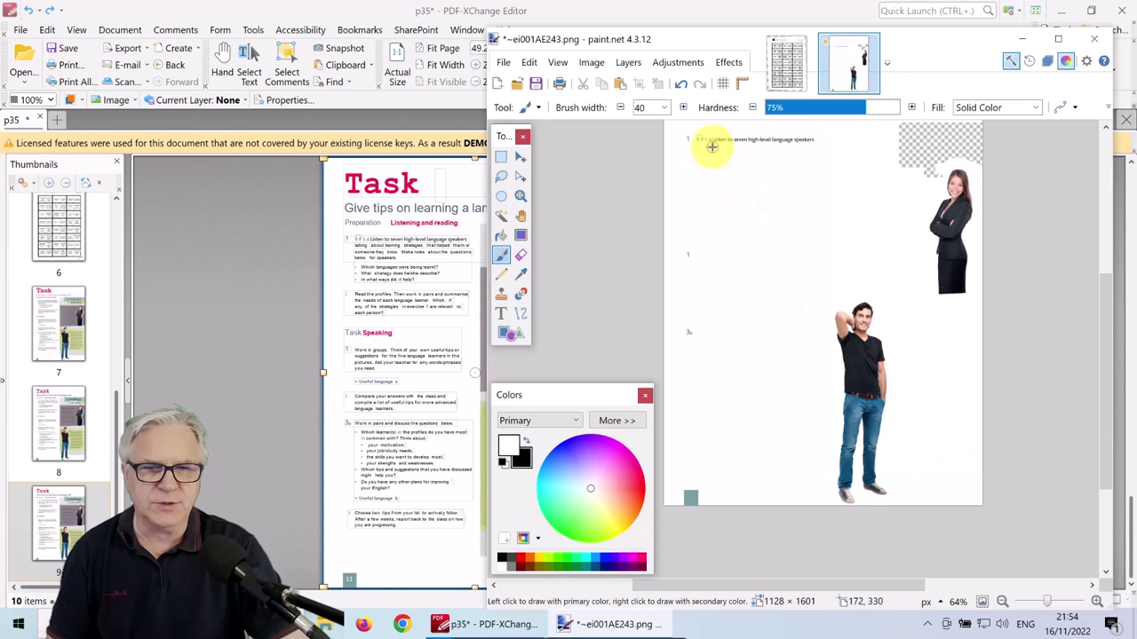
scroll(711, 142, up, 4)
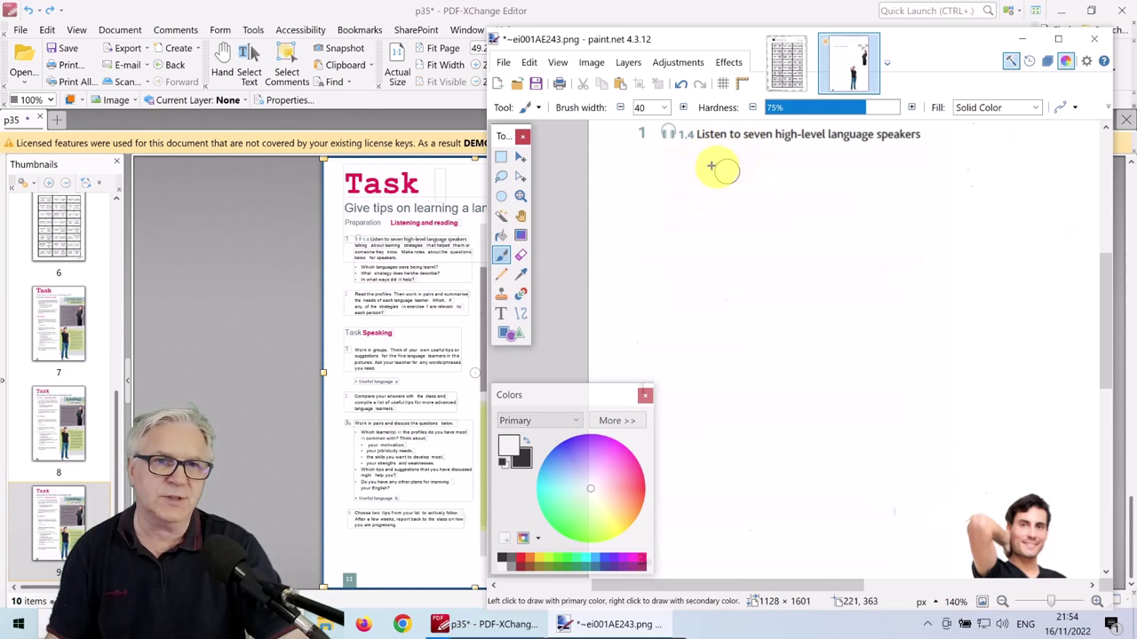
scroll(698, 160, down, 4)
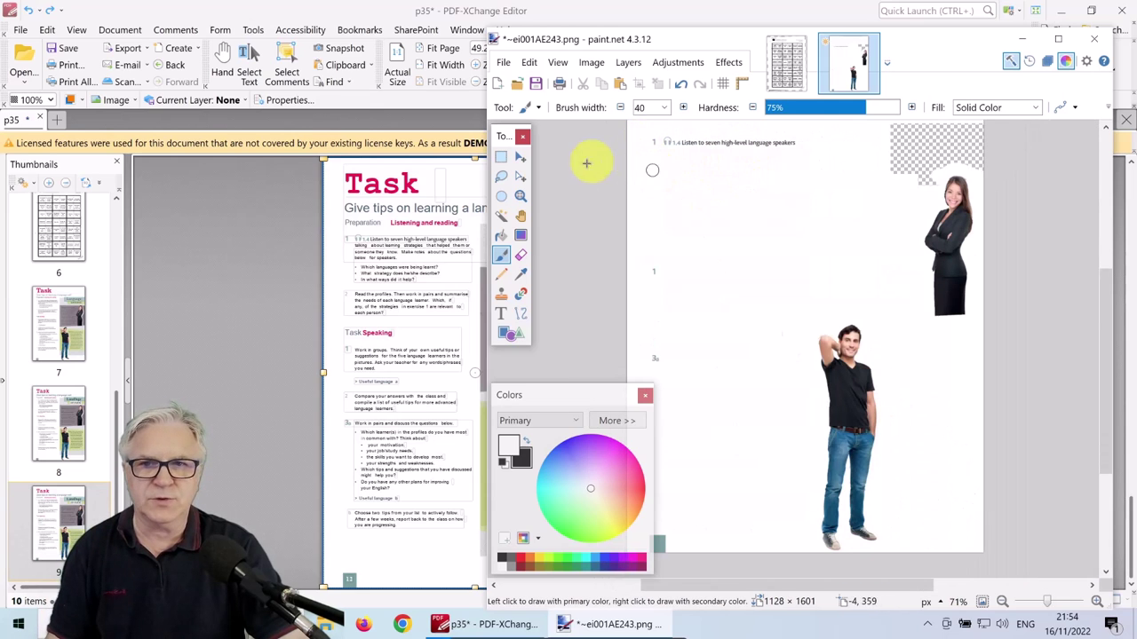
Save the cleaned page image and move paint.net out of the way to return to the page in PDF-XChange Editor.
drag(690, 43, 844, 56)
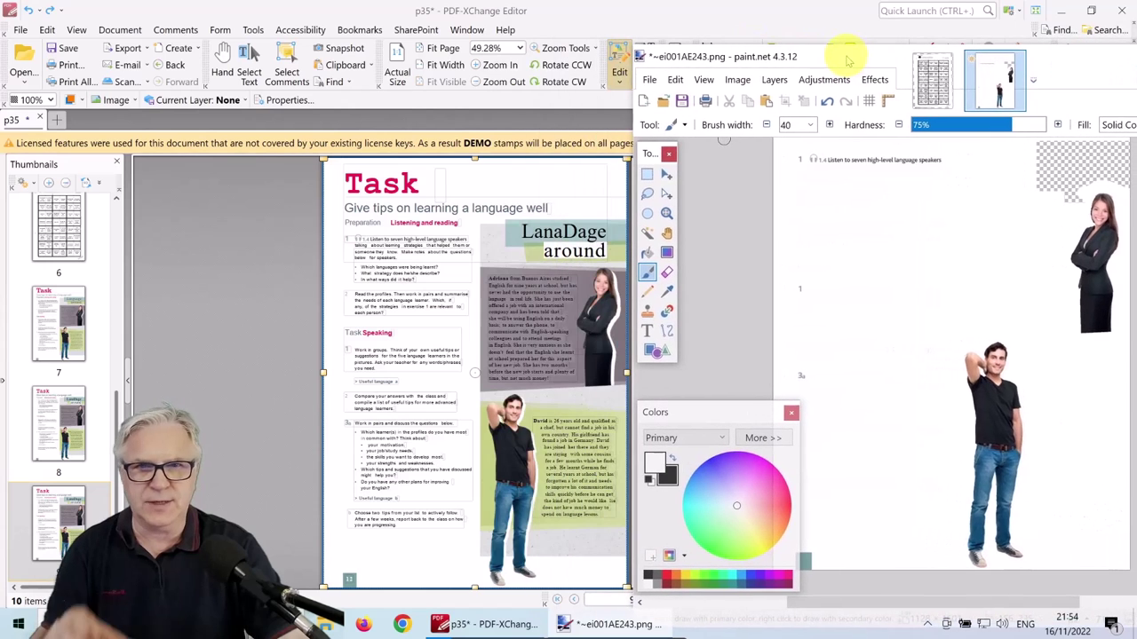
click(682, 102)
click(1020, 410)
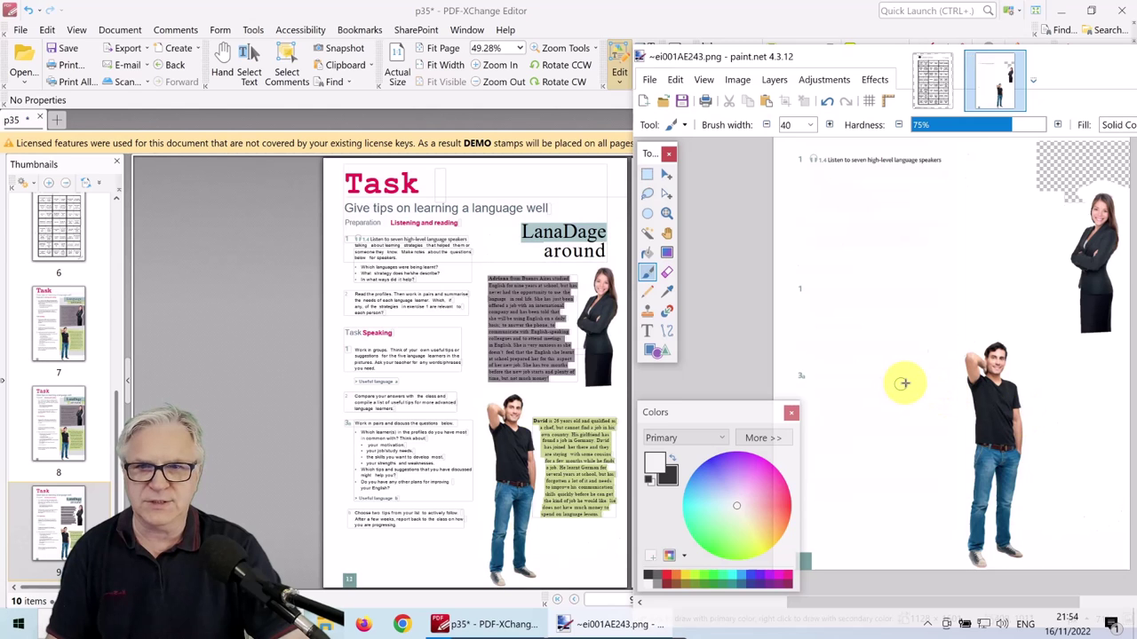
drag(888, 52, 441, 46)
click(726, 46)
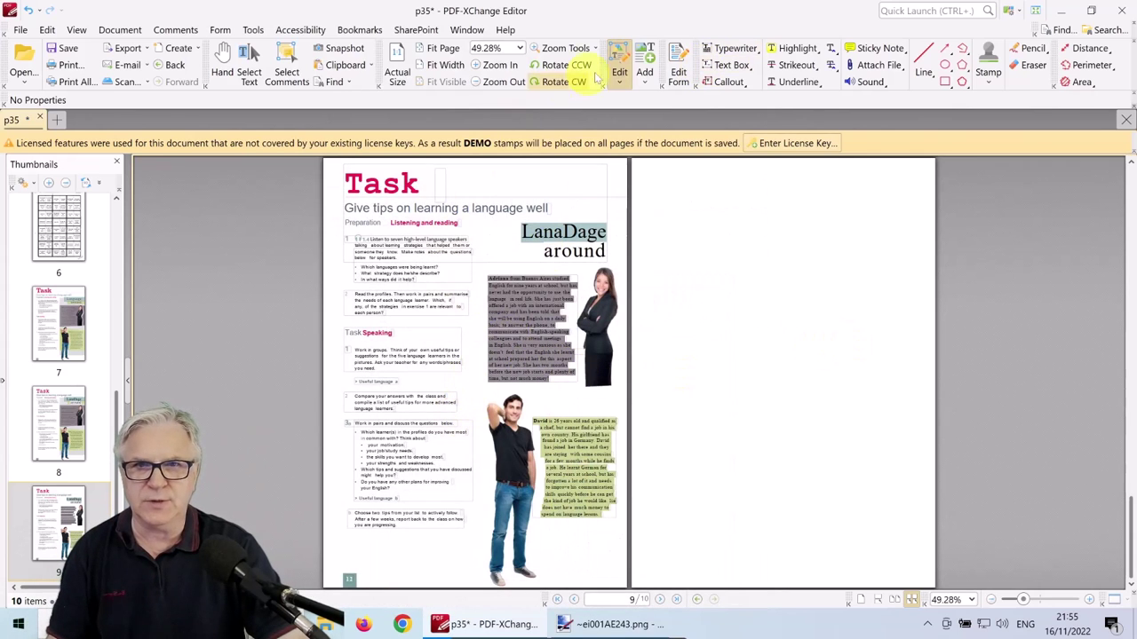
Move the cleaned page image and the profile texts for the woman and the man onto the blank facing page.
click(479, 373)
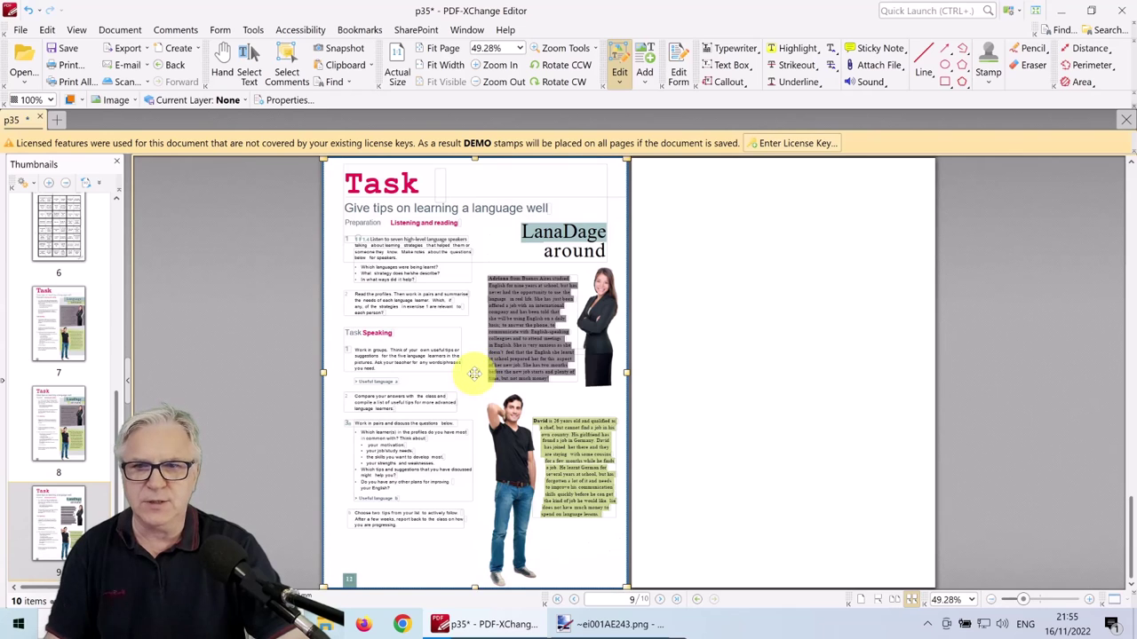
drag(474, 373, 778, 375)
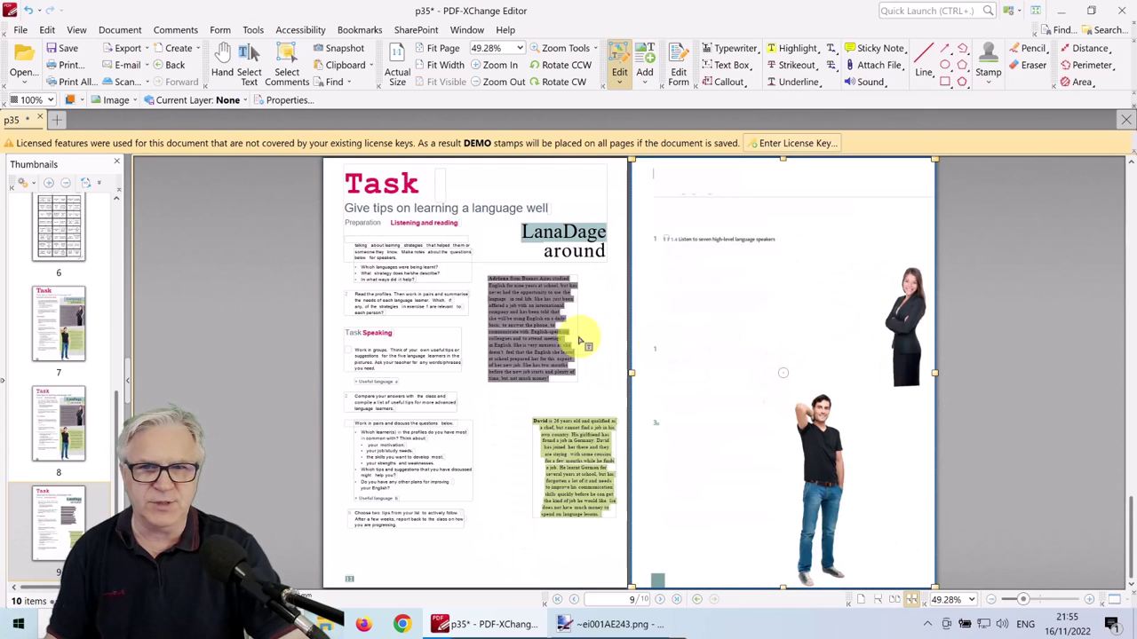
drag(531, 327, 827, 326)
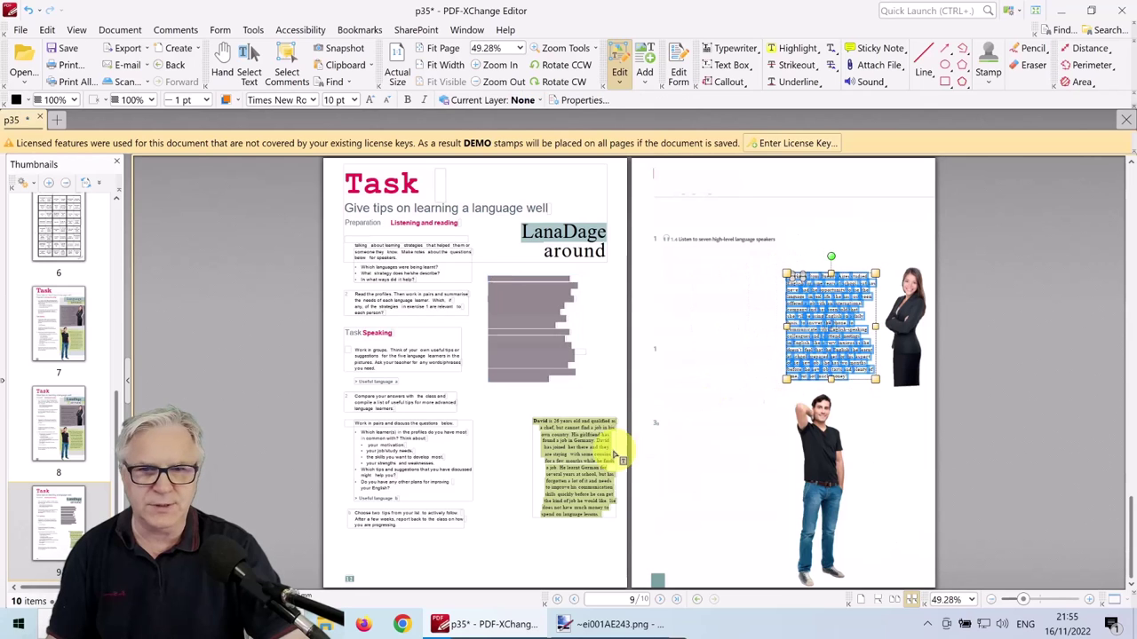
click(582, 464)
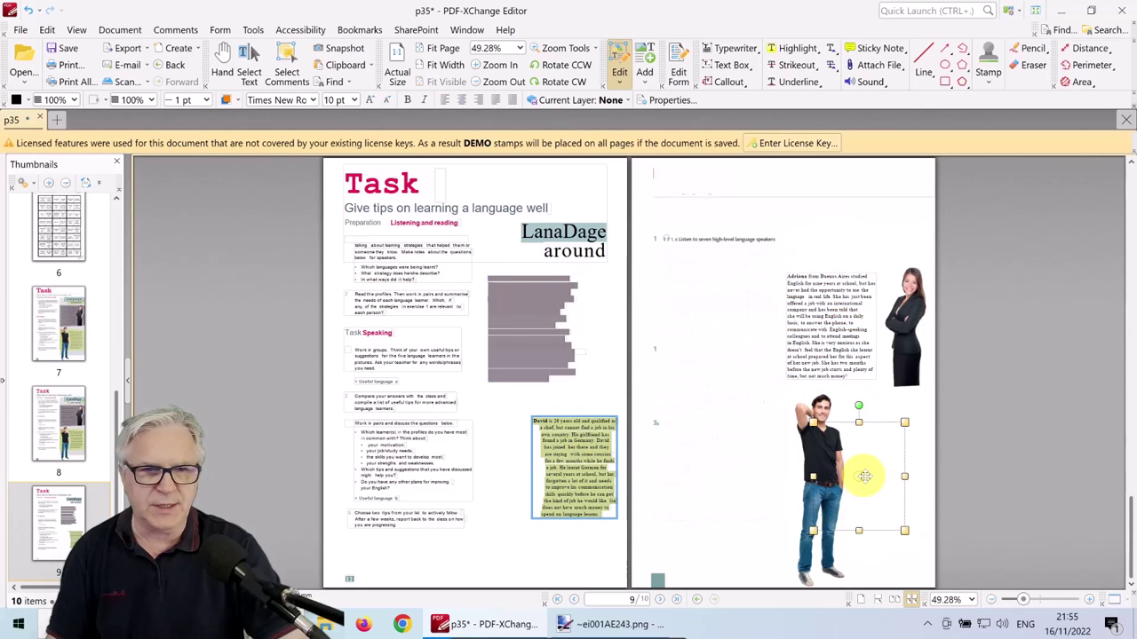